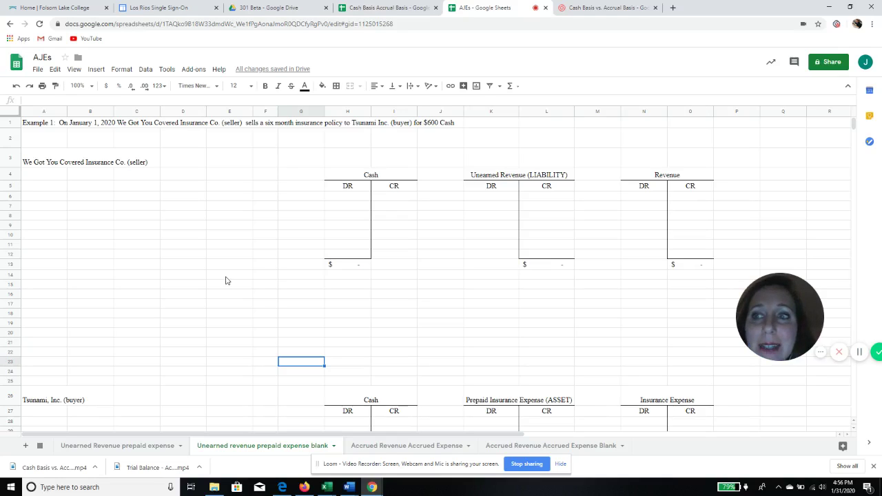
Step: Enter the date 01/01/2020 in cell A4 under We Got You Covered Insurance Co. (seller)
click(49, 125)
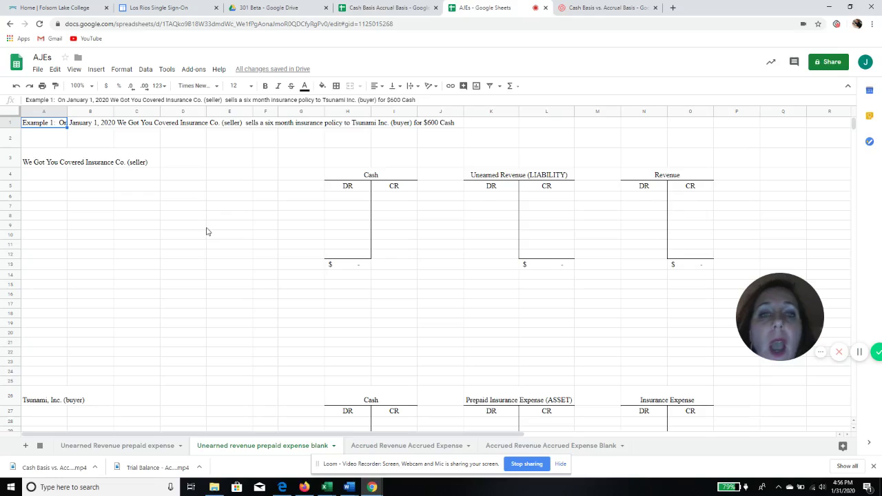
click(51, 179)
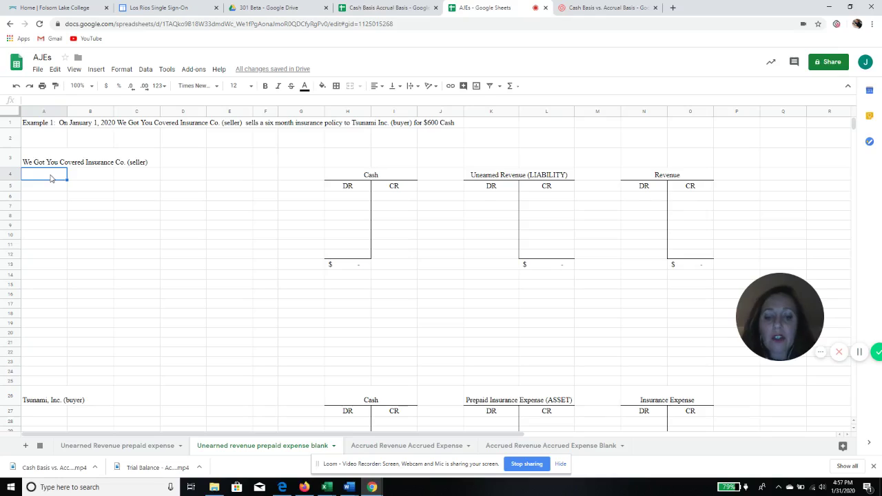
text(01/)
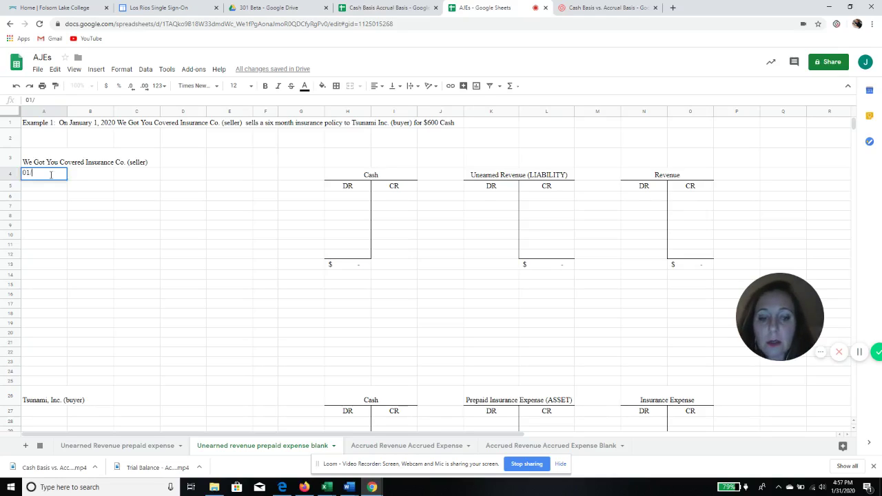
text(012020)
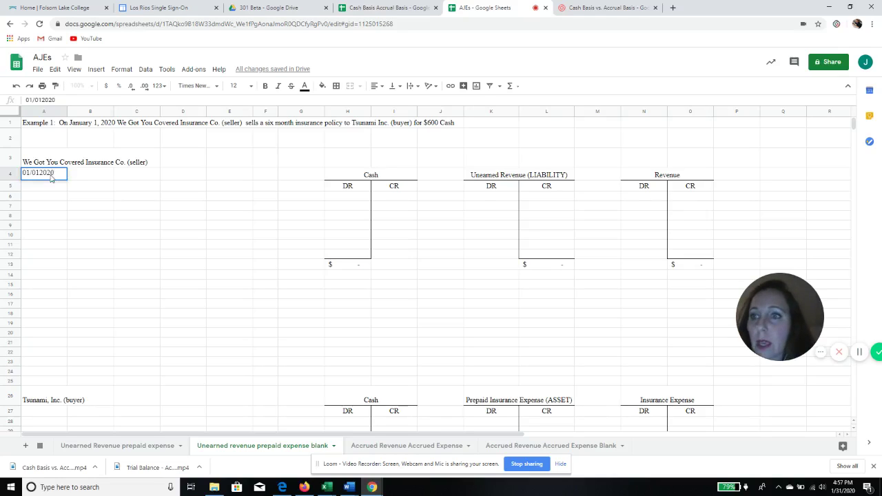
key(Tab)
click(51, 176)
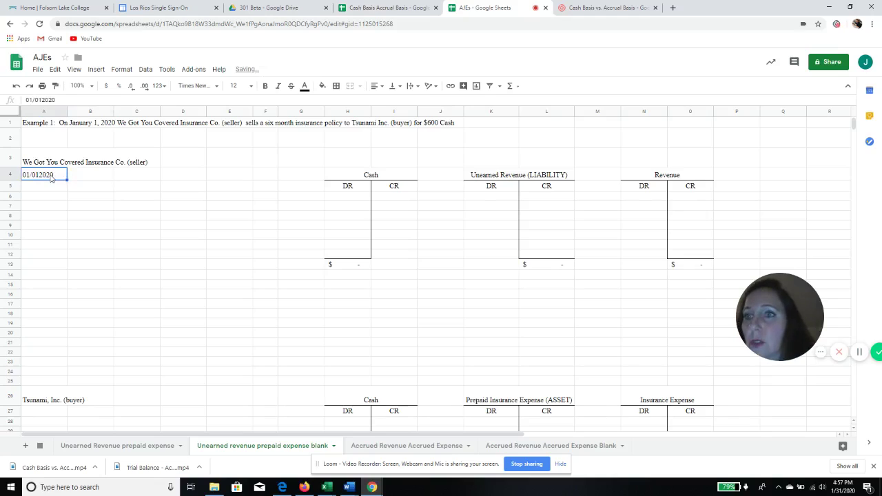
click(43, 99)
text(/)
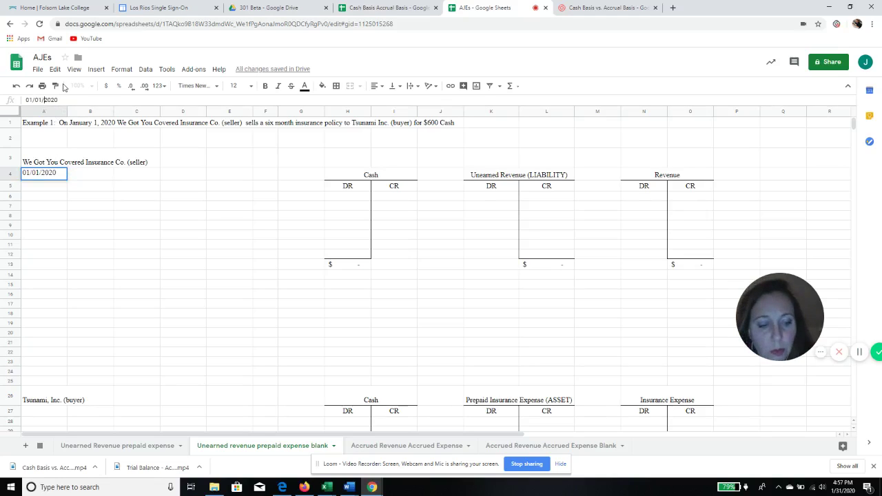
key(Return)
Step: Record the debit line of the seller's entry in row 4: "DR: Cash" in B4 and 600 in D4
click(96, 174)
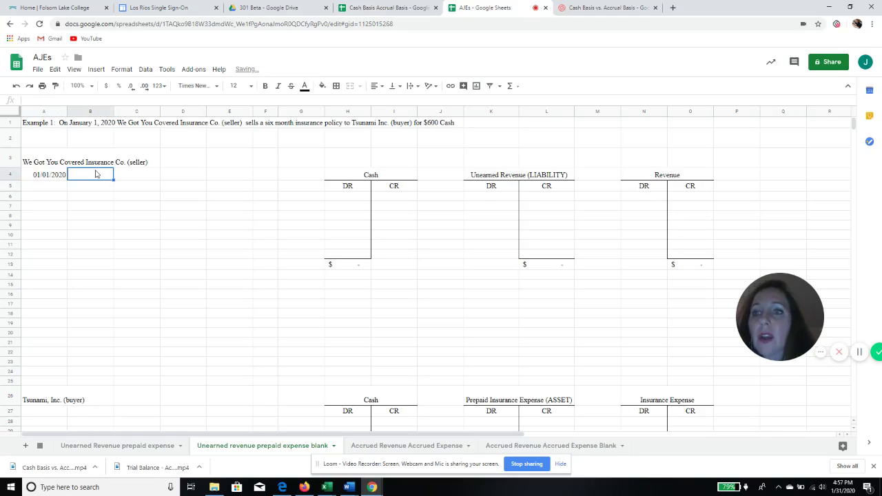
text(DR:  )
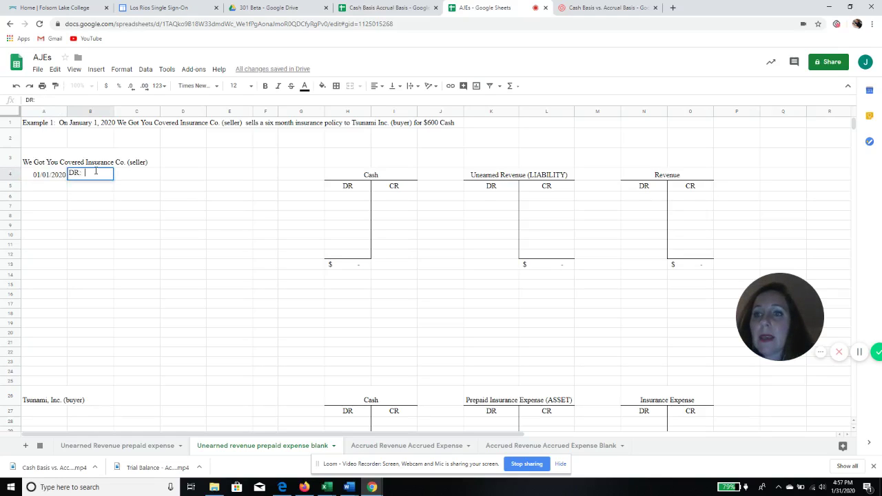
text(Cash)
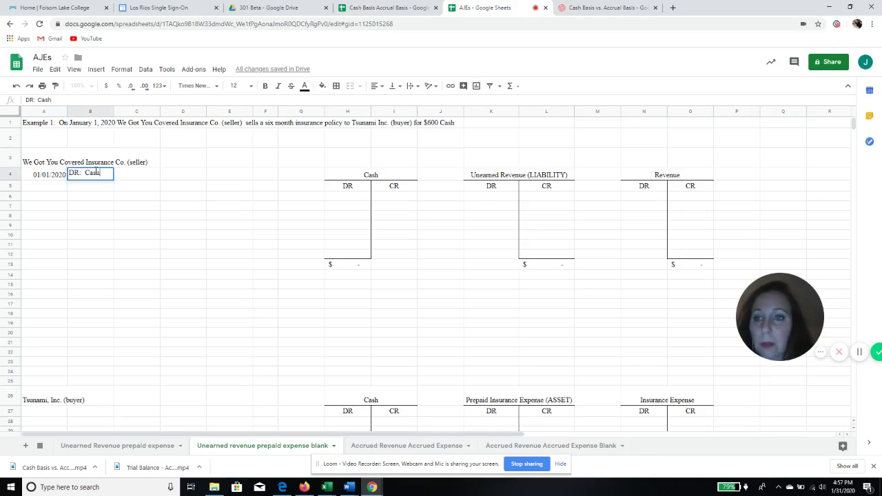
key(Tab)
key(Tab)
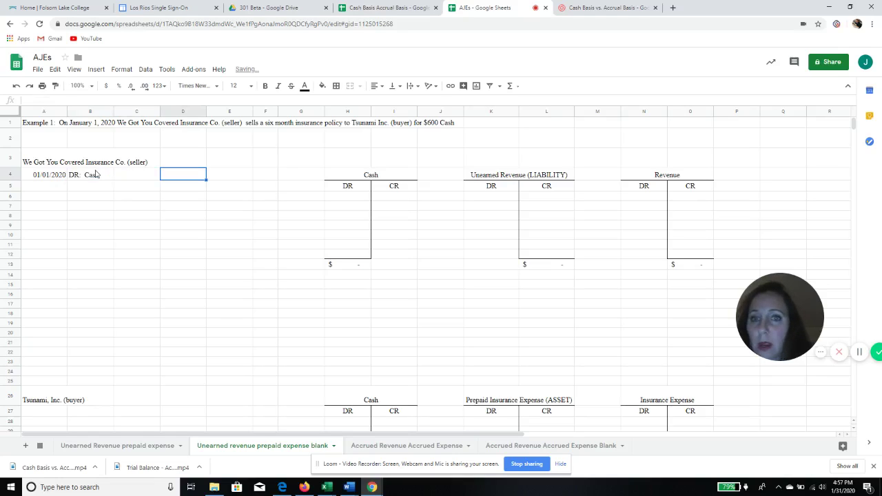
text(6000)
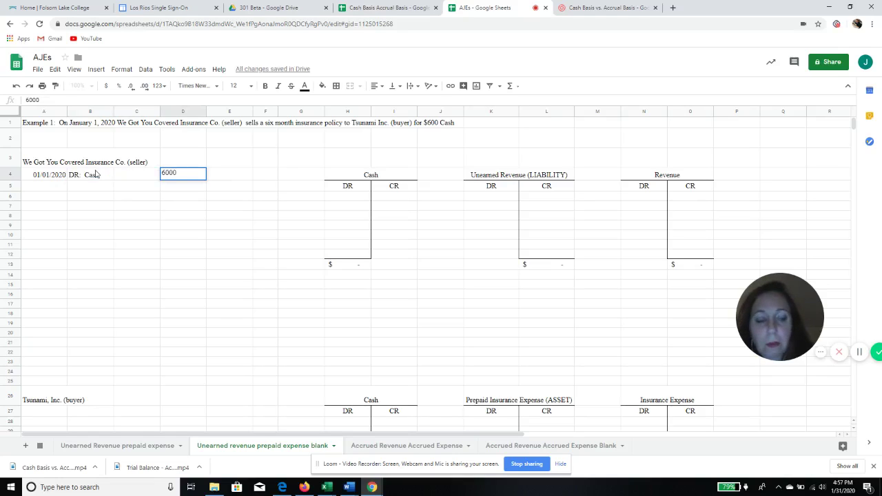
key(BackSpace)
key(Return)
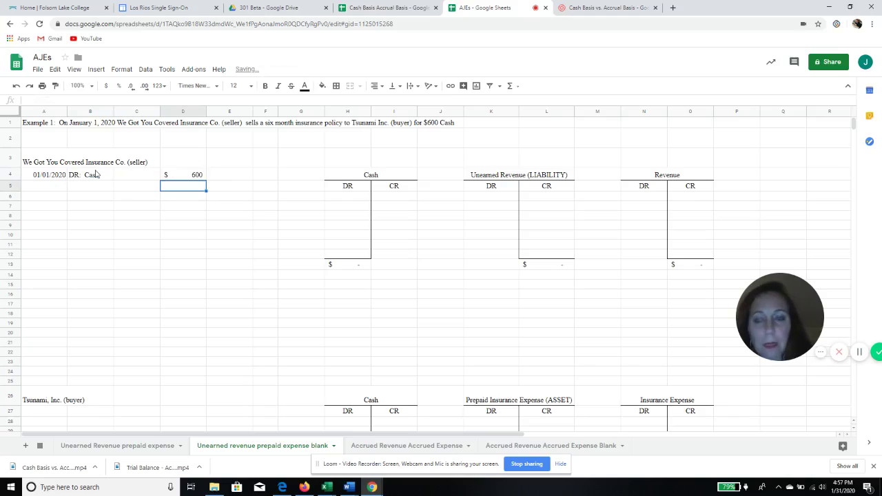
Step: Record the credit line in row 5: "CR: Unearned Revenue" in C5 and 600 in E5
key(Left)
key(Left)
key(Right)
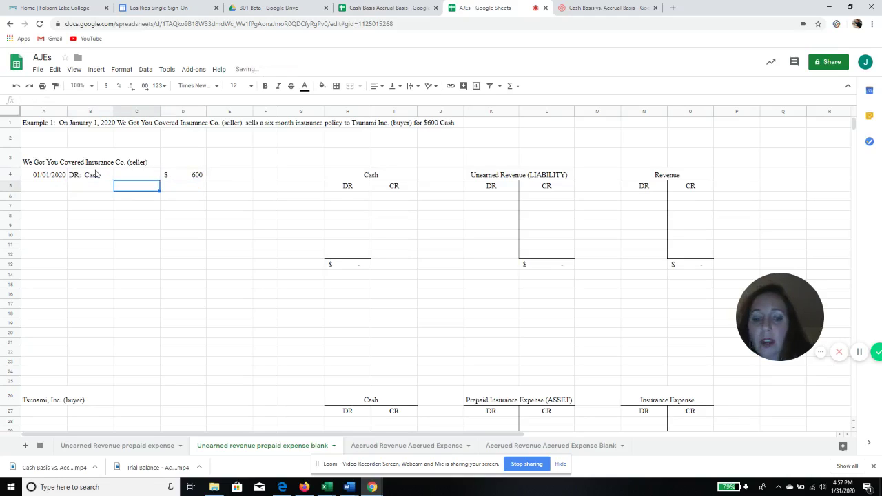
text(CR:  )
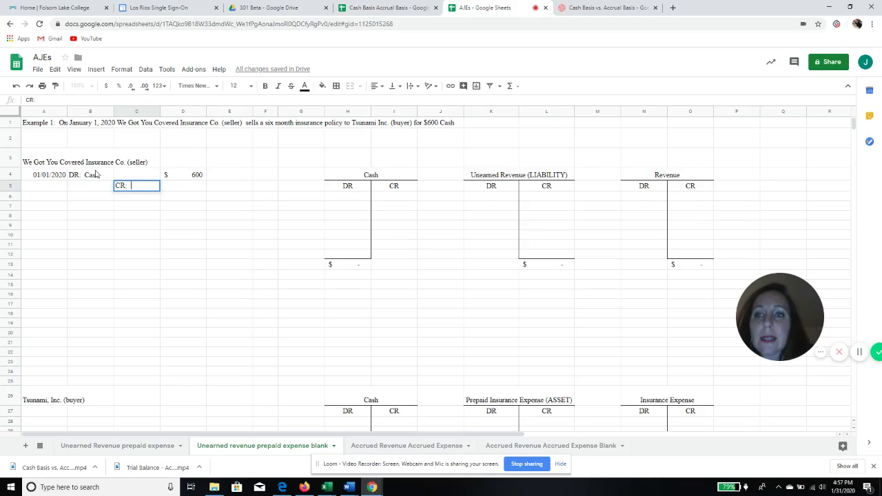
text(Unearned REven)
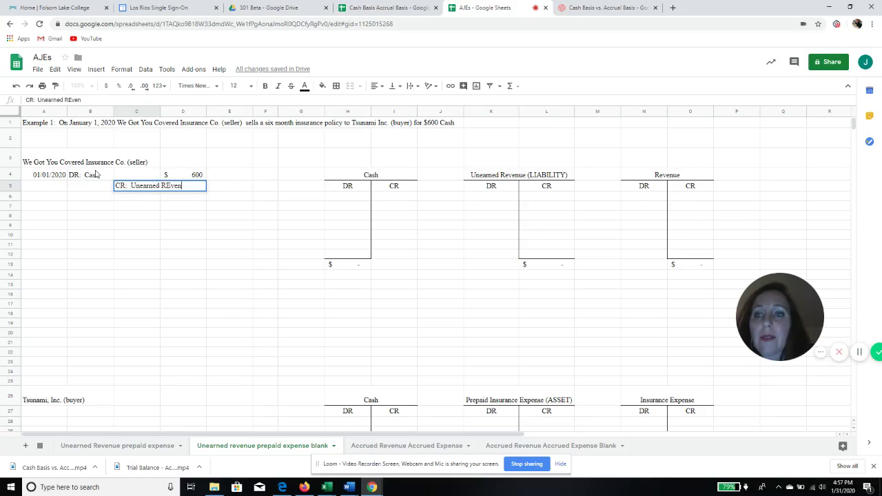
key(BackSpace)
key(BackSpace)
key(BackSpace)
key(BackSpace)
text(evenue)
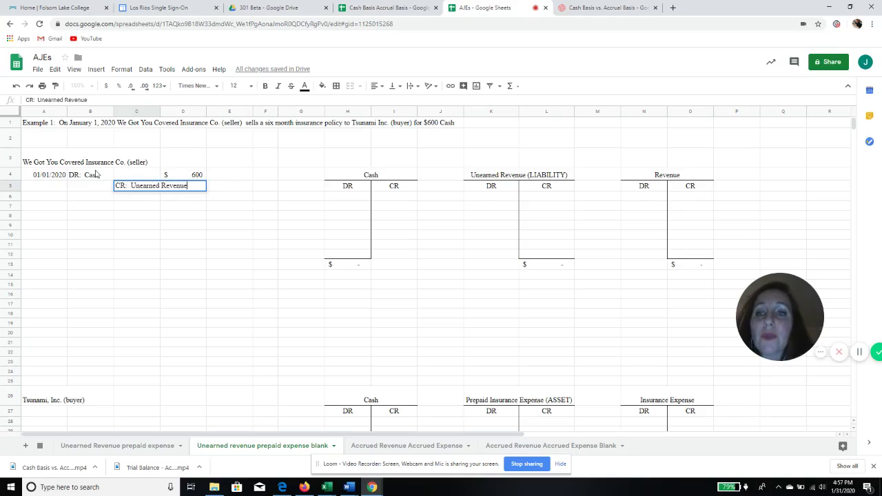
key(Tab)
key(Tab)
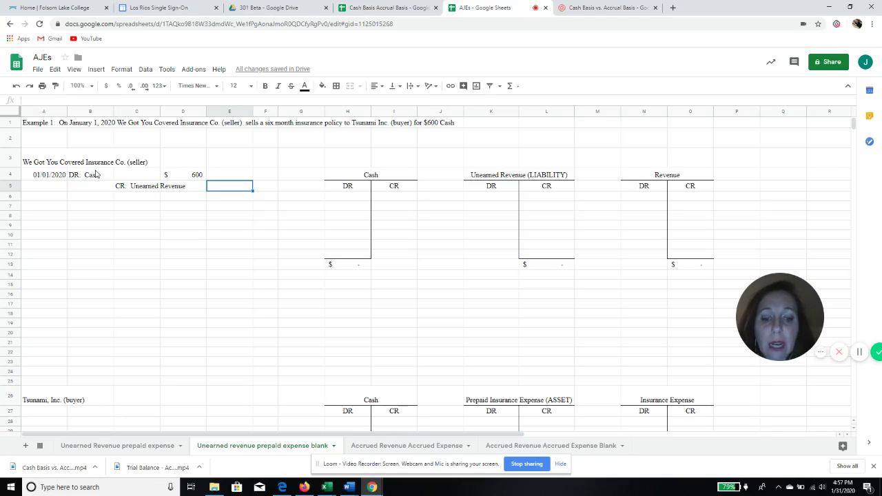
text(600)
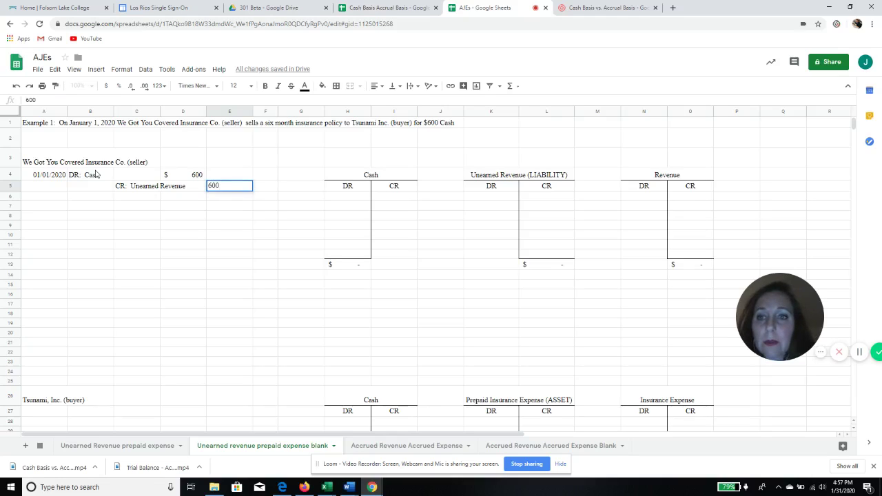
key(Return)
Step: Post the debit to the seller's Cash T-account, copying the 01/01/2020 date into G6 and entering 600 in H6
click(53, 177)
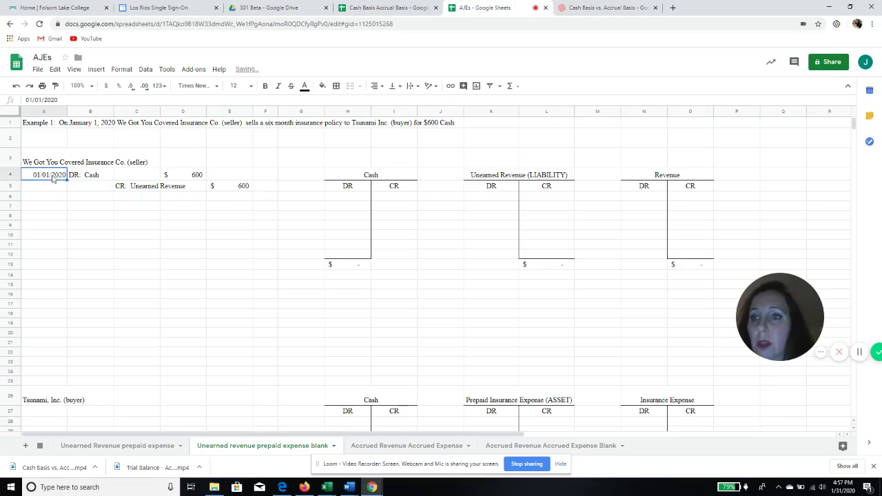
right_click(54, 176)
click(76, 139)
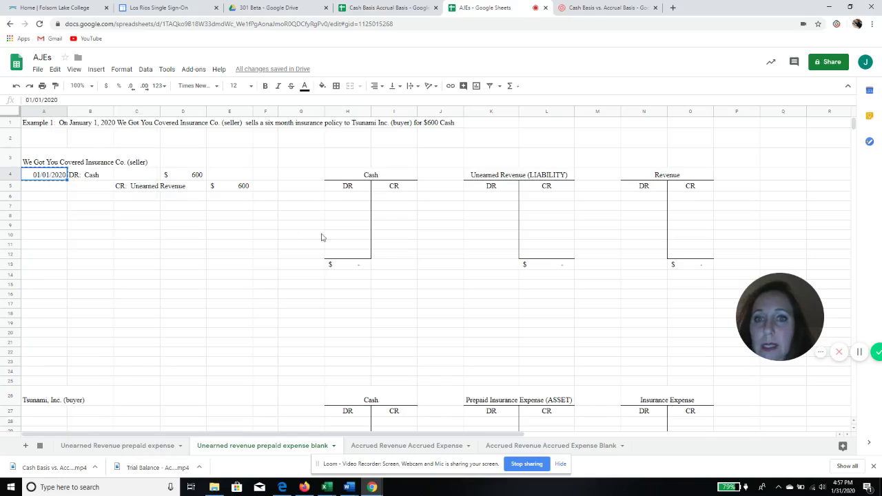
click(317, 201)
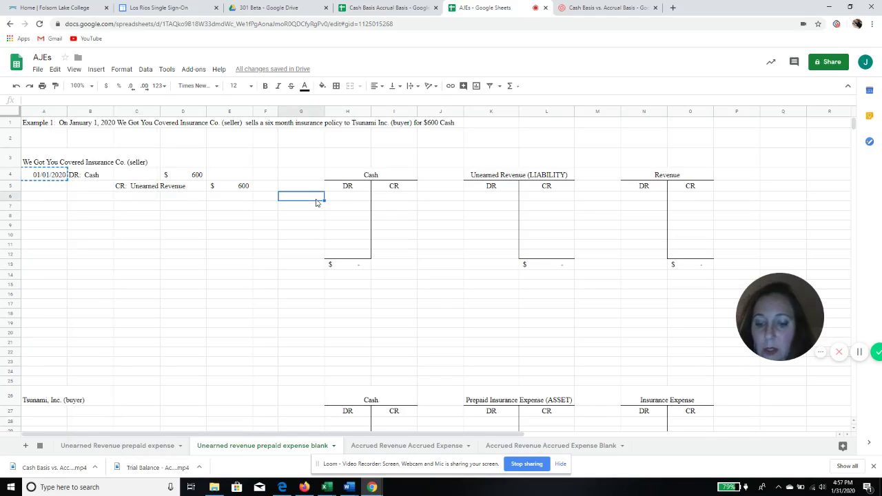
key(ctrl+v)
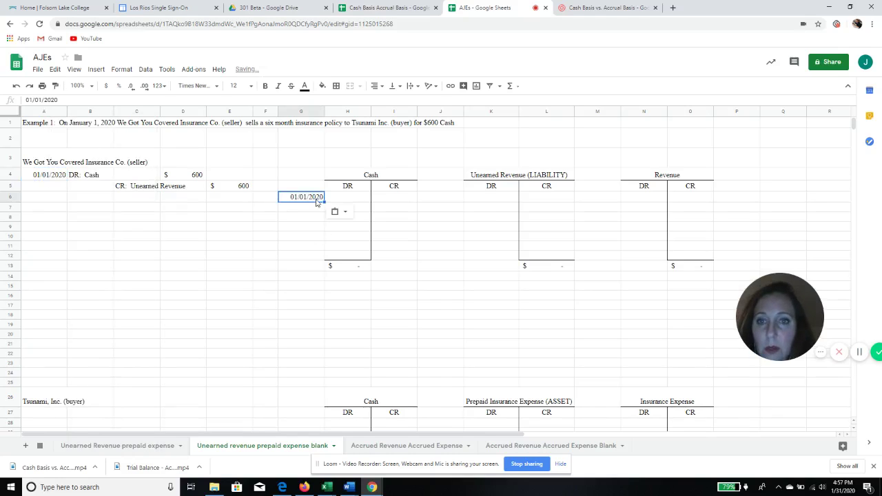
click(336, 199)
text(600)
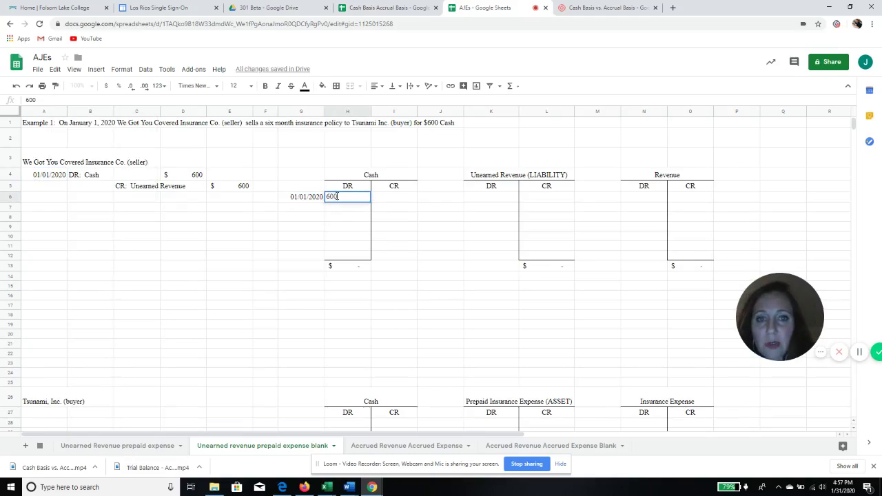
key(Tab)
Step: Post the credit to the Unearned Revenue T-account, pasting the 01/01/2020 date into J6 and entering 600 in L6
key(Tab)
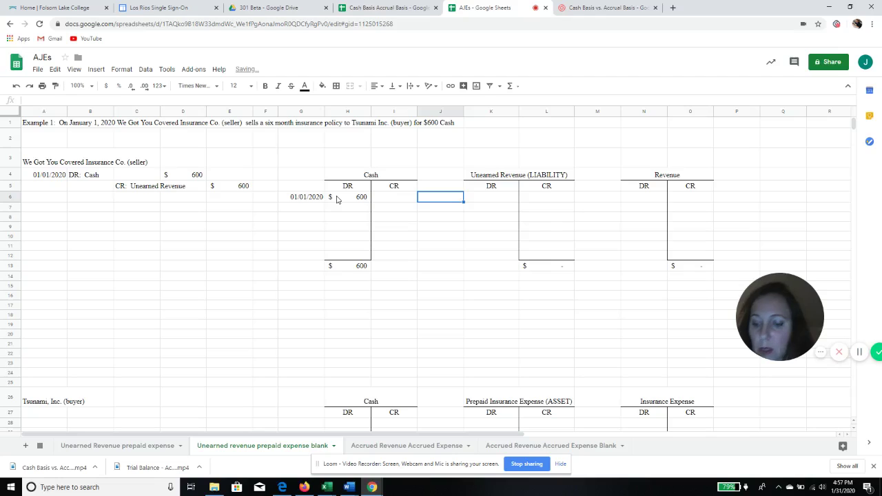
key(ctrl+v)
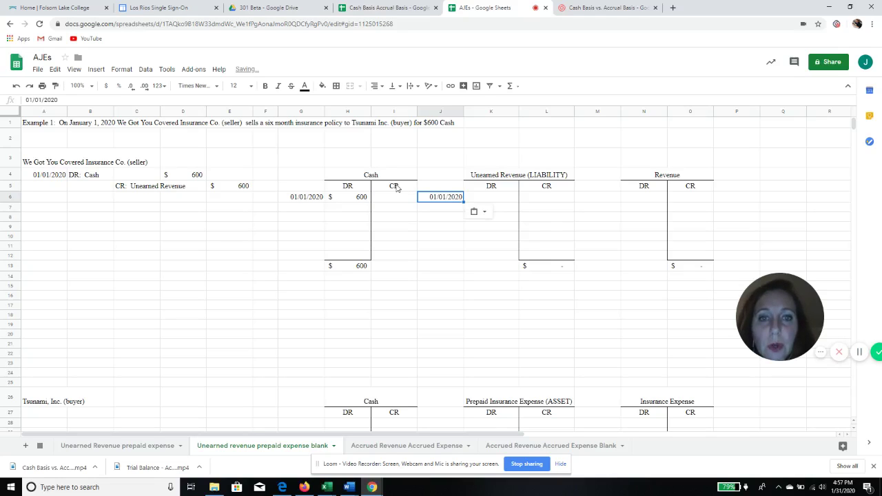
click(560, 200)
text(1)
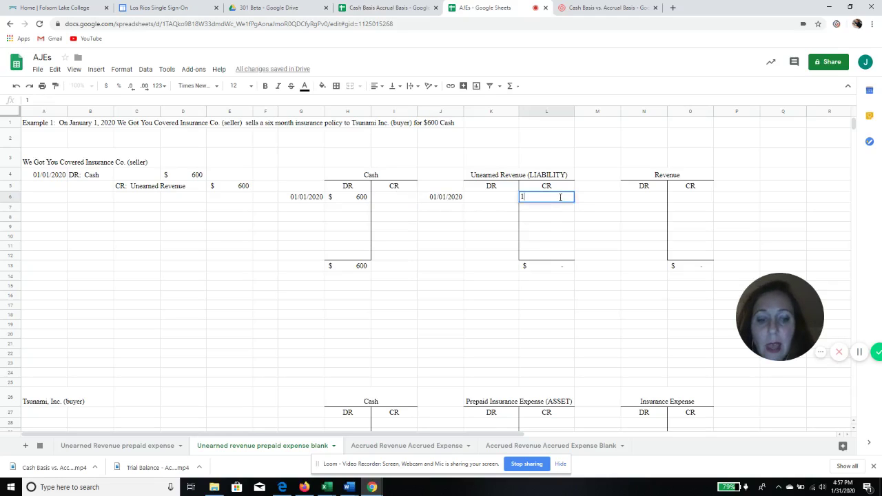
key(BackSpace)
text(600)
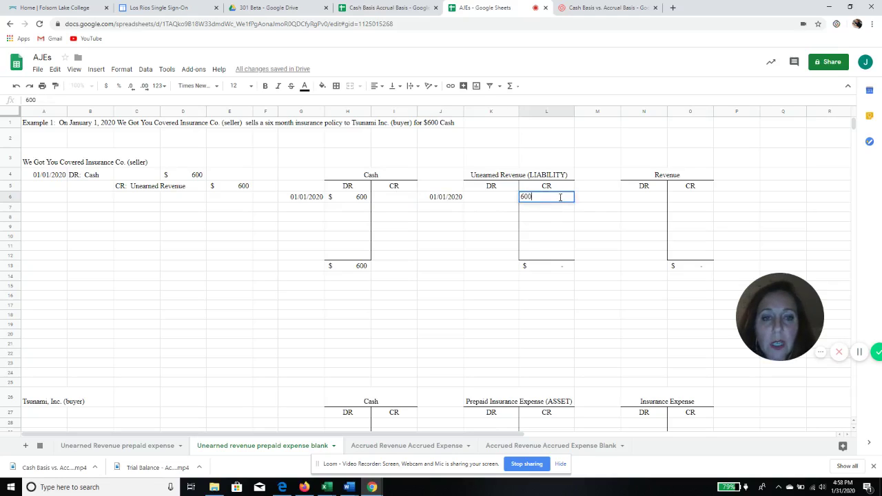
key(Return)
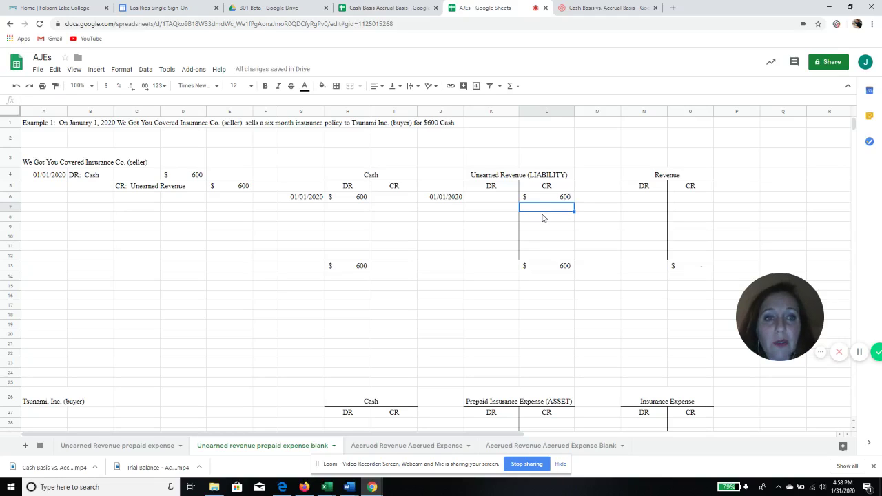
Step: Enter the date 01/31/2020 in cell A7 for the seller's month-end adjusting entry
click(58, 208)
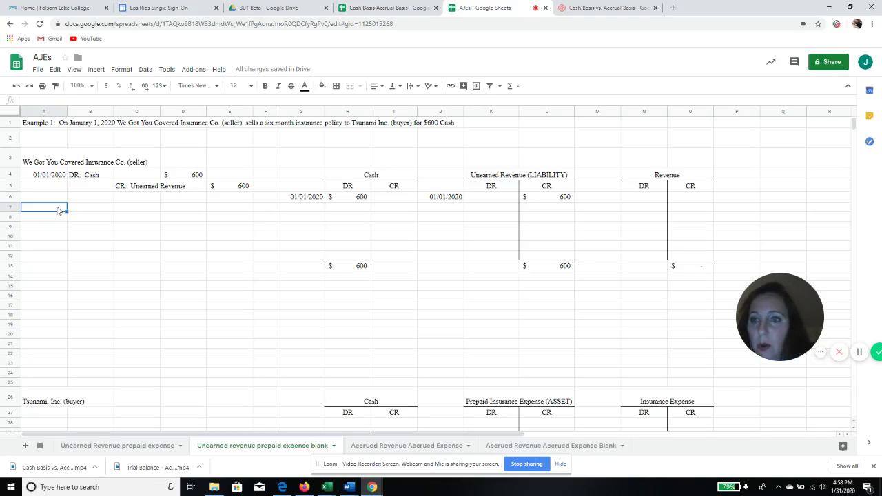
text(0)
text(31/)
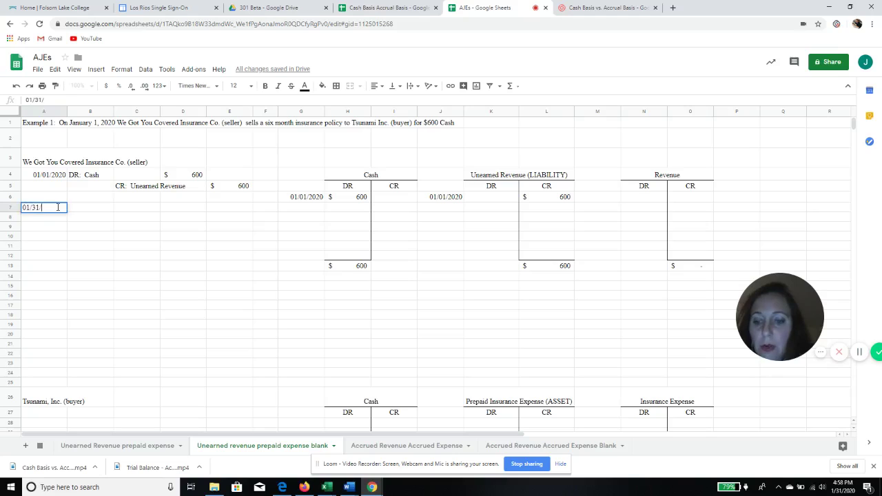
text(2020)
key(Tab)
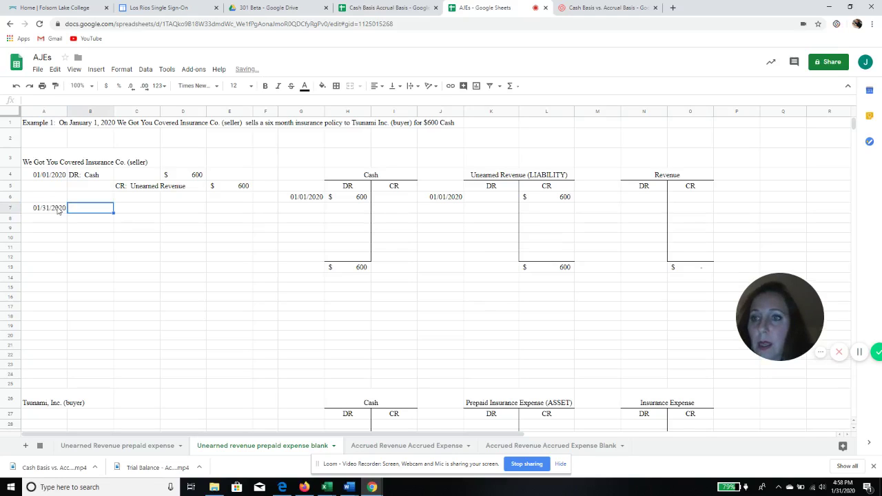
Step: Add a debit line to the 01/31/2020 entry: "DR: Cash" in B7 and 100 in D7
text(DR:  Cash)
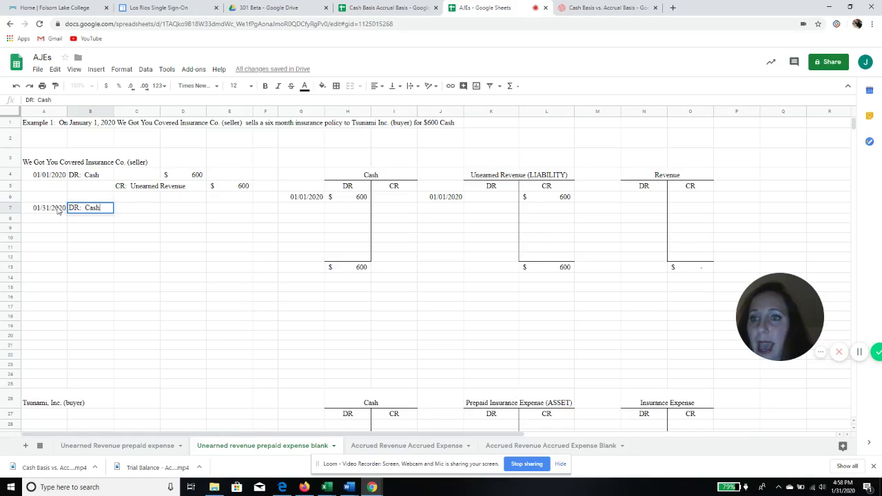
key(Tab)
key(Tab)
text(100)
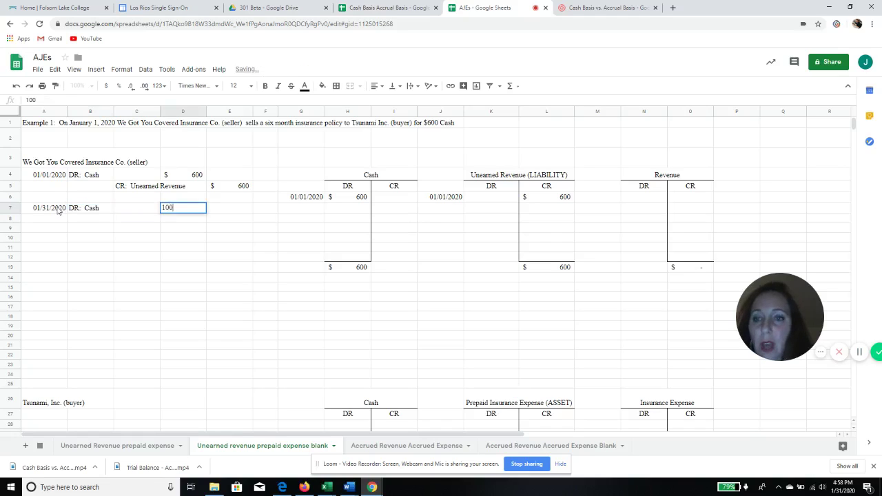
key(Return)
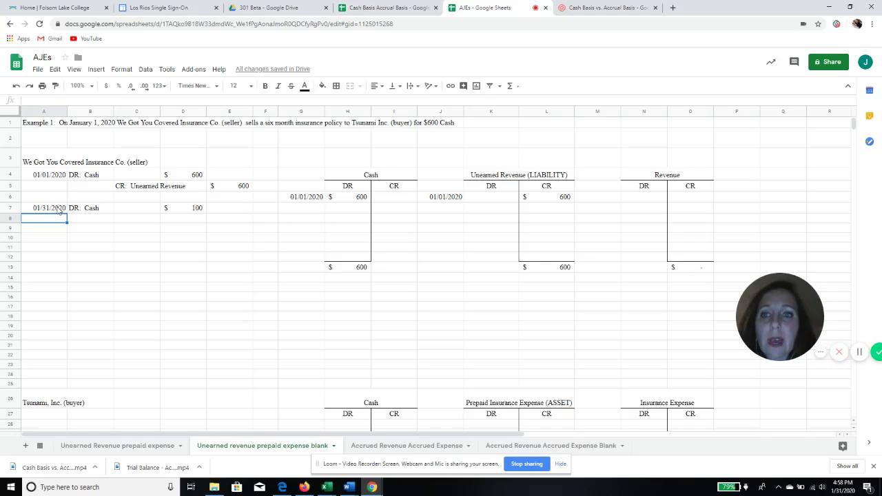
key(Tab)
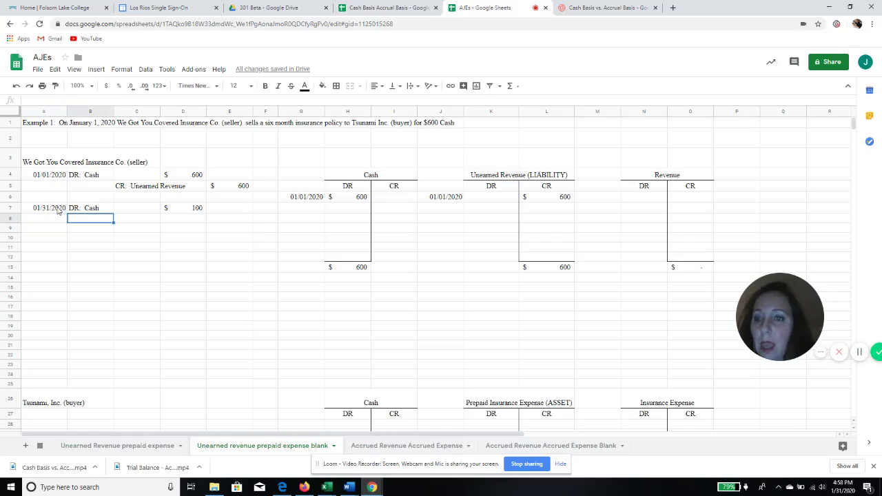
Step: Change the debit account of the 01/31/2020 entry in B7 to "DR: Unearned Revenue"
key(Up)
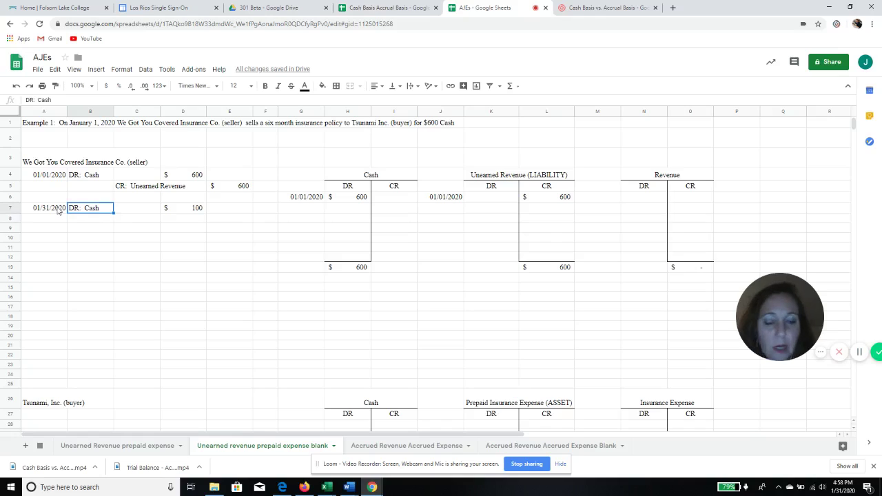
text(DR:)
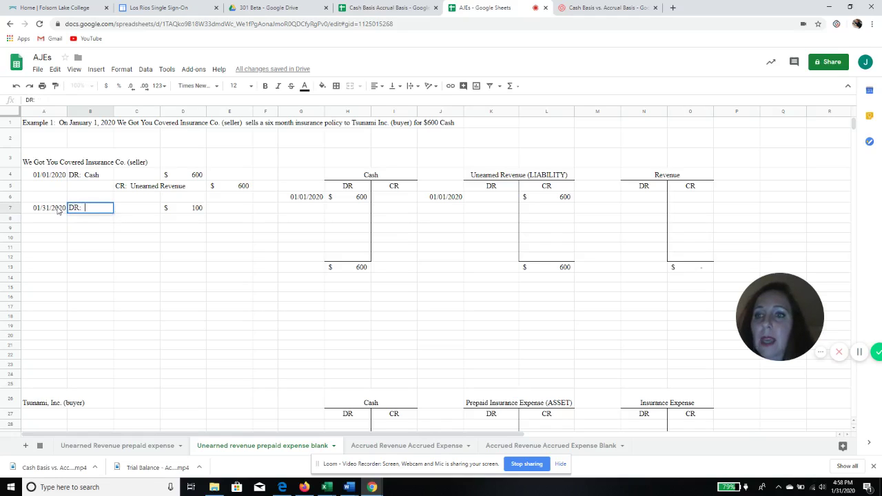
text(  unea)
text(Une)
text(ar)
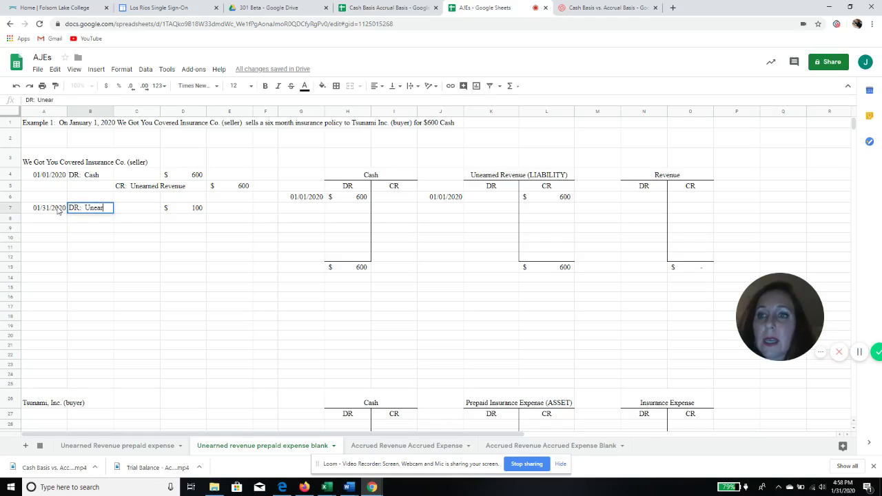
text(ned Revenue)
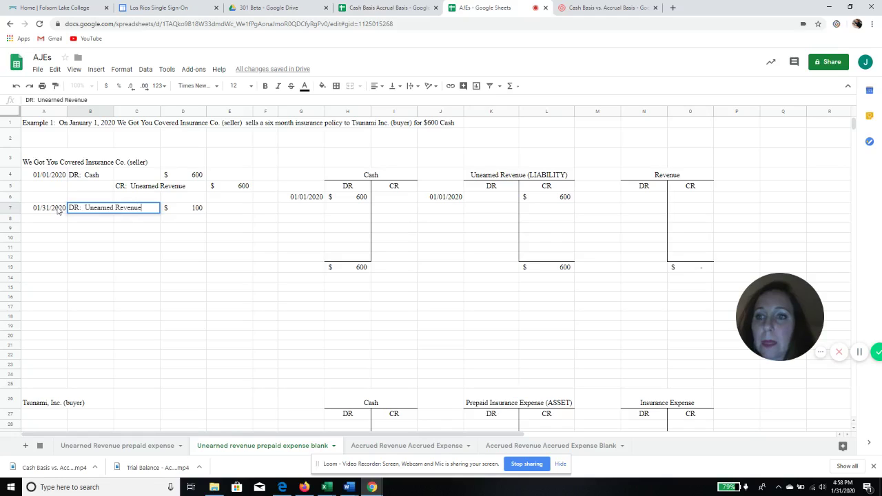
key(Return)
Step: Add the credit line to the 01/31/2020 entry: "CR: Revenue" in C8 and 100 in E8
key(Tab)
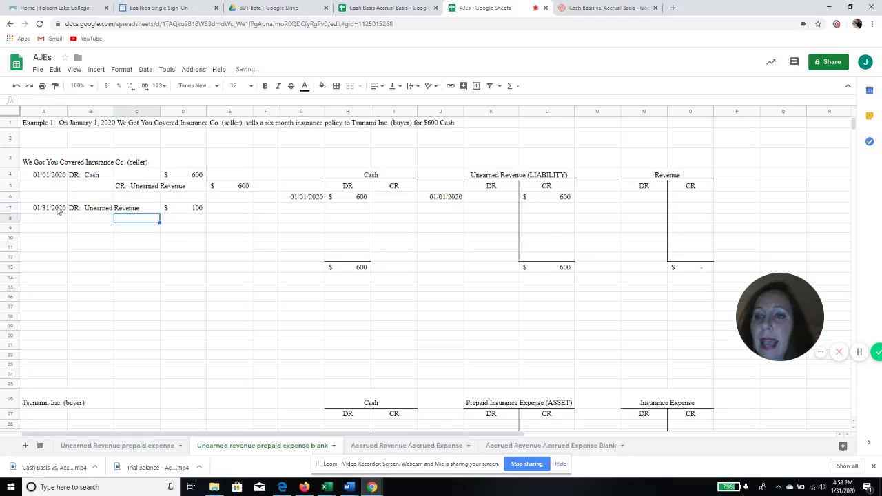
text(CR: REvenu)
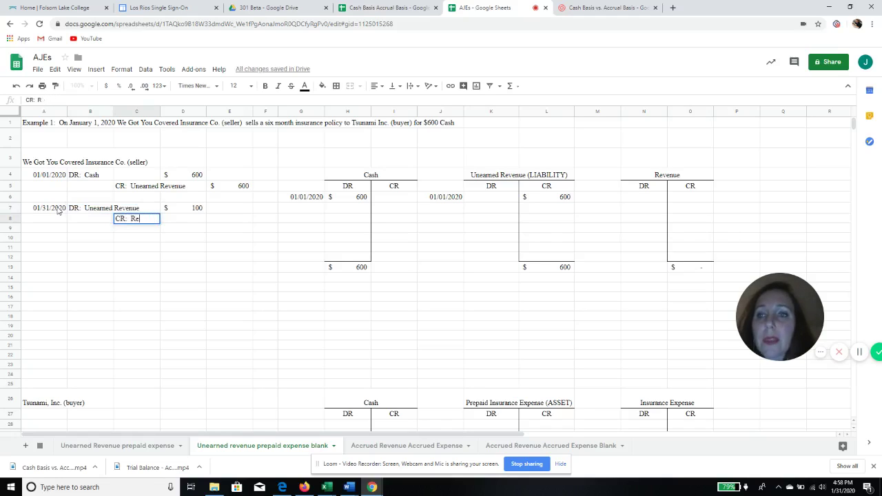
text(enu)
key(Tab)
key(Tab)
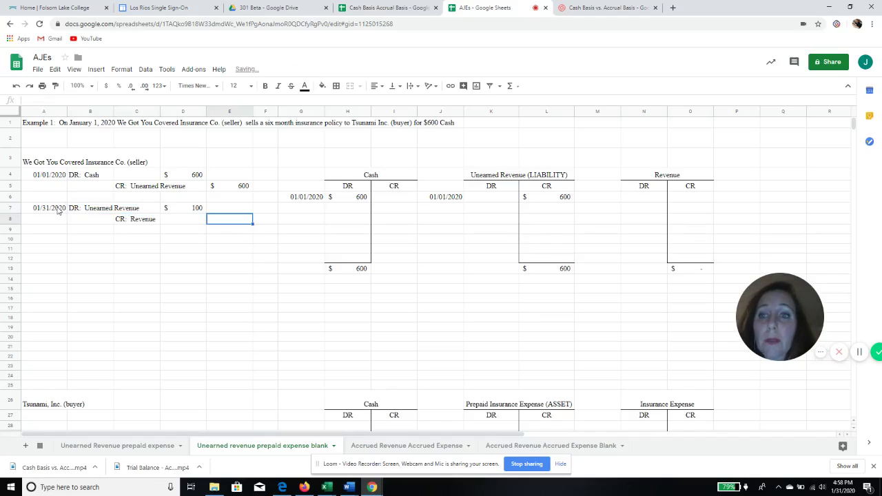
text(100)
key(Return)
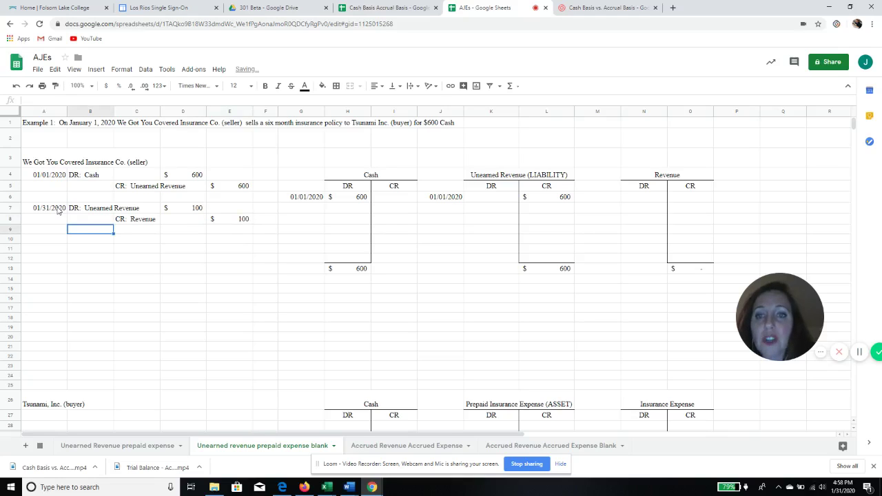
Step: Post the January debit to the Unearned Revenue T-account, copying the 01/31/2020 date into J7 and entering 100 in K7
click(47, 211)
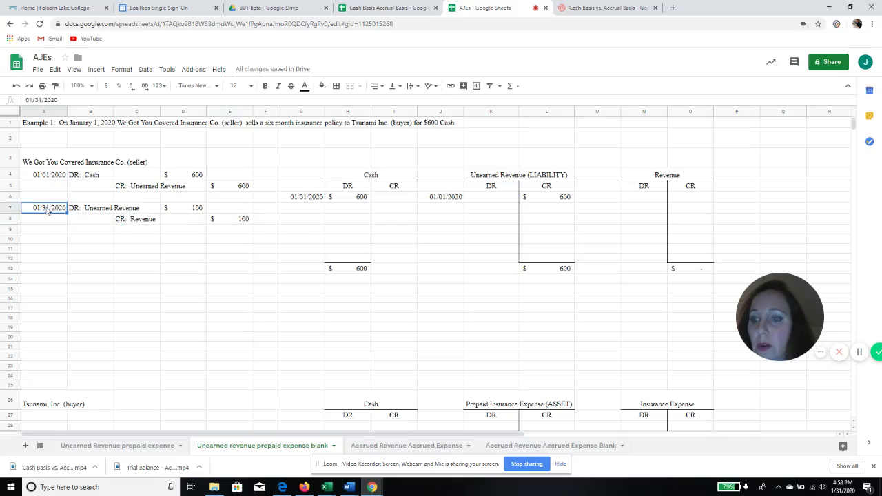
key(ctrl+c)
click(446, 210)
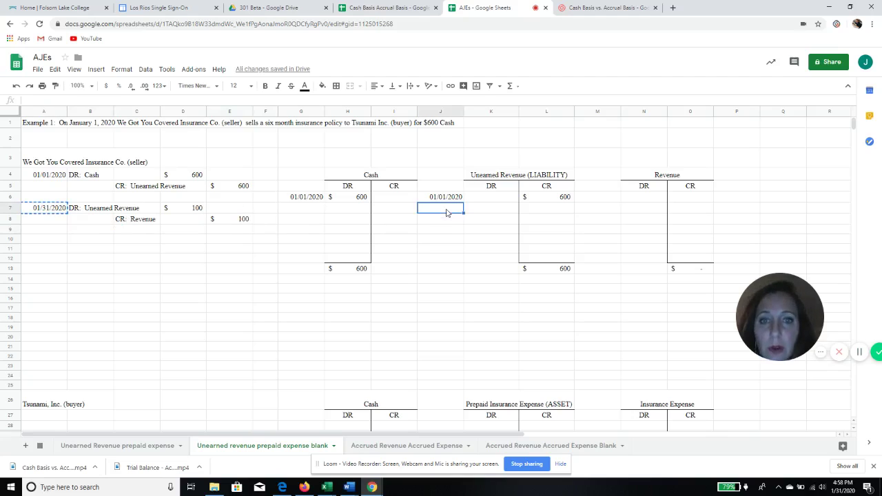
key(ctrl+v)
click(498, 210)
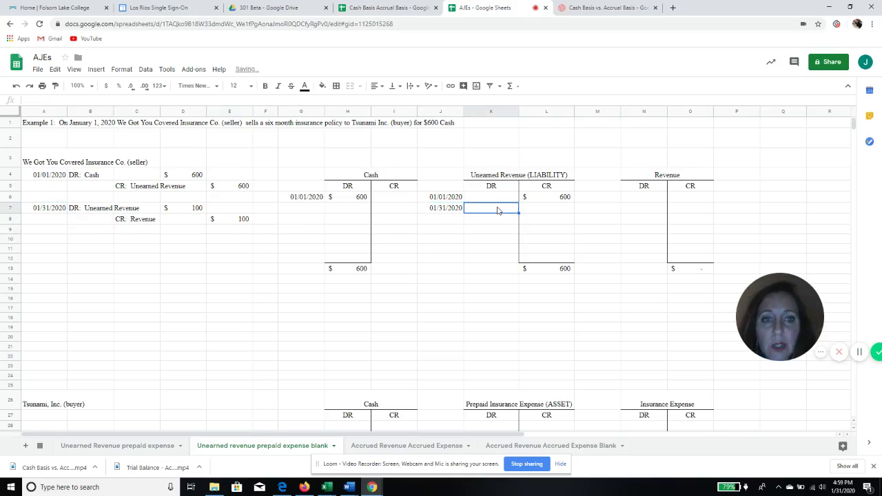
text(100)
key(Return)
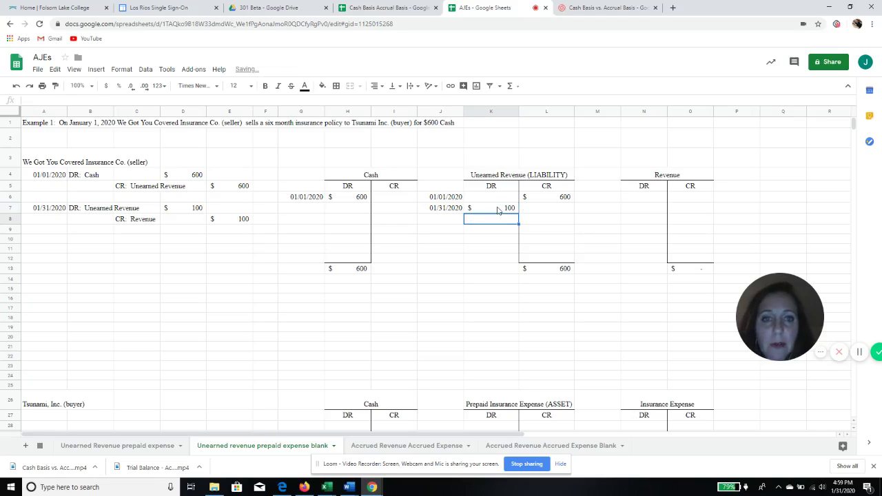
Step: Post the January credit to the Revenue T-account, pasting the 01/31/2020 date into N7 and entering 100 in O7
click(641, 211)
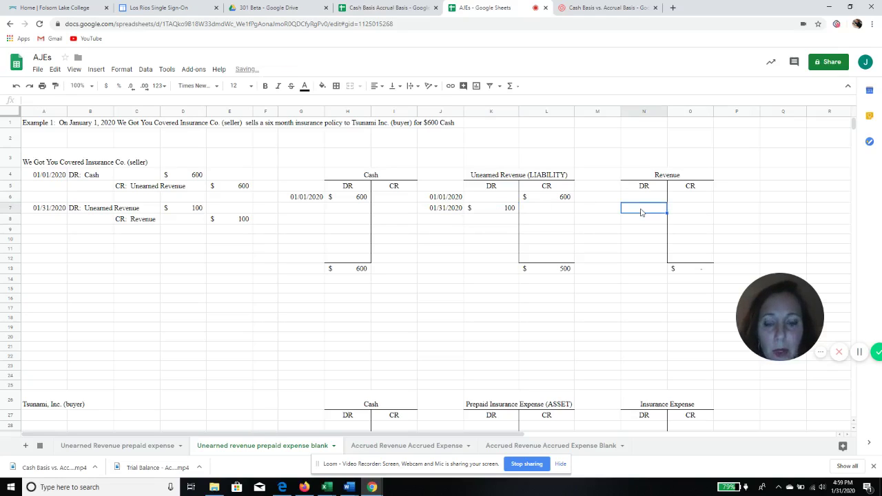
key(ctrl+v)
click(696, 211)
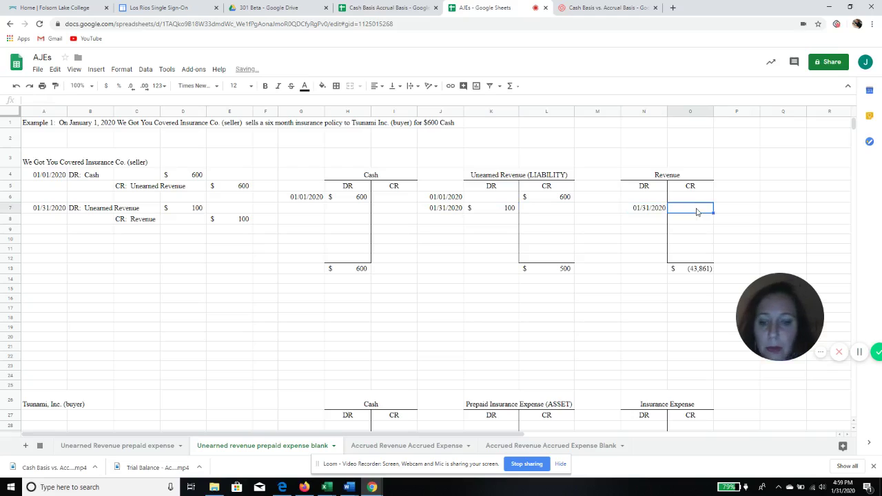
text(100)
key(Return)
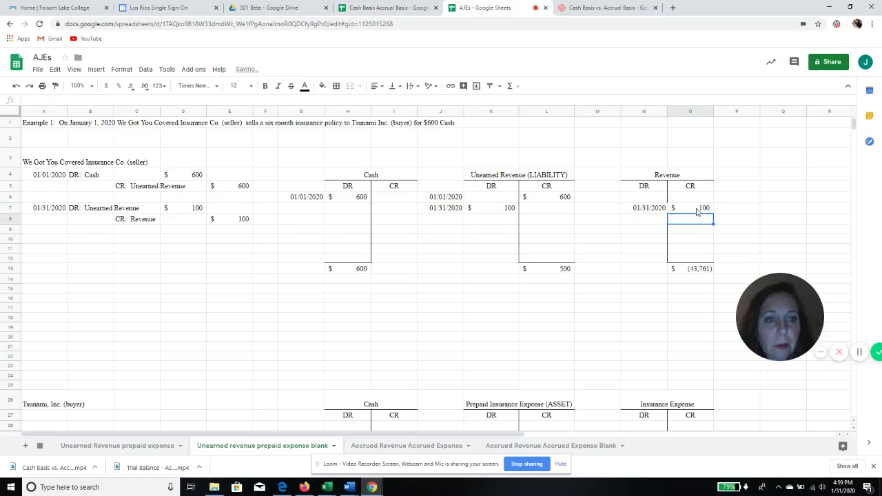
Step: Clear the date from N7 in the Revenue T-account's debit column and paste 01/31/2020 into M7 instead
click(643, 212)
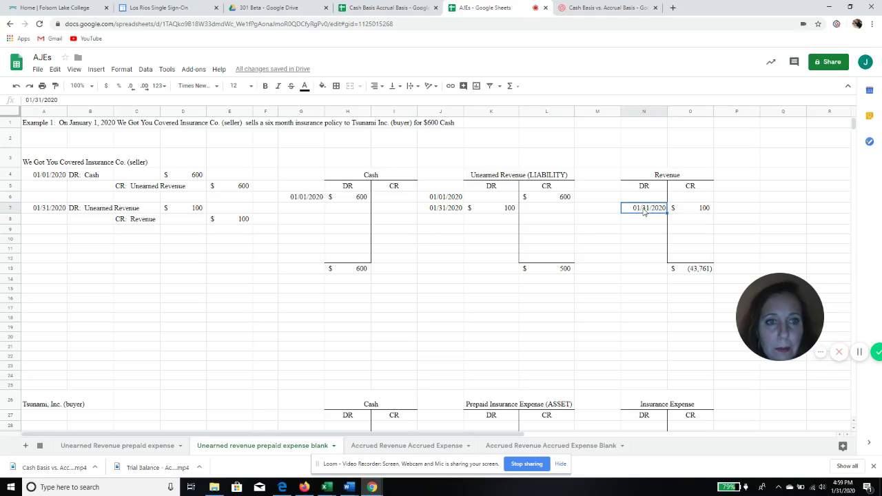
key(Delete)
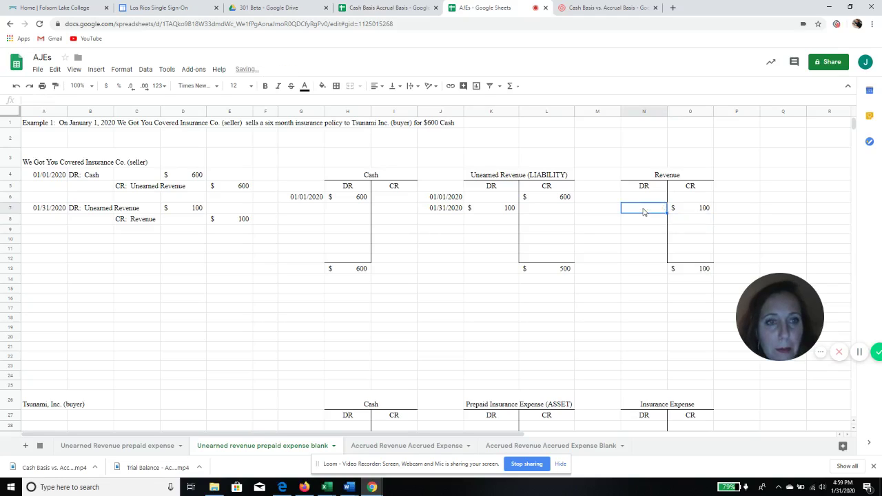
click(588, 211)
key(ctrl+v)
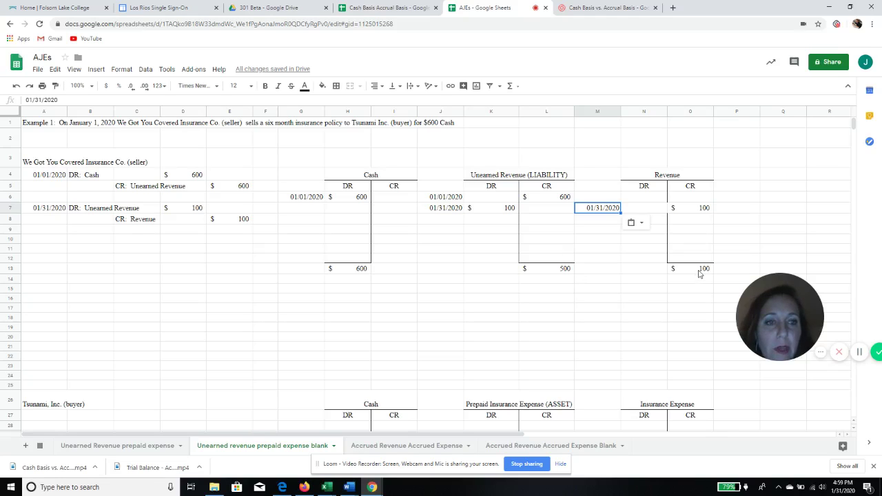
Step: Enter the date 02/29/2020 in cell A9 for the seller's February adjusting entry
click(59, 232)
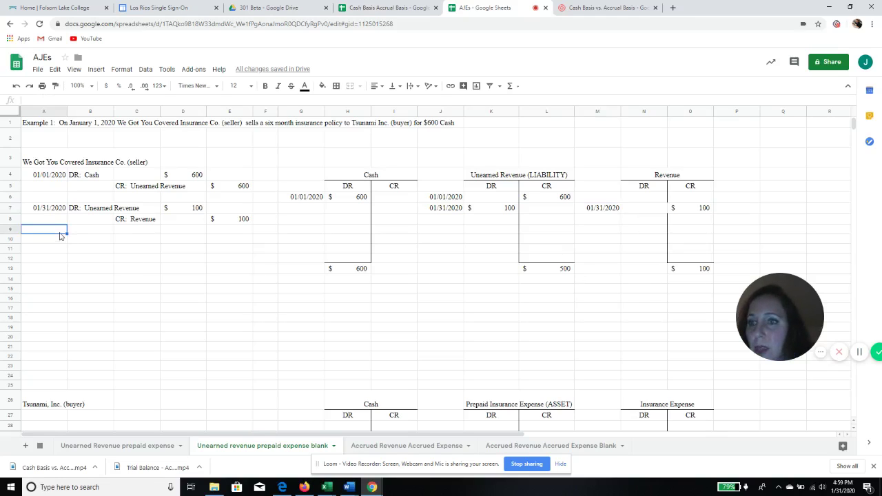
text(02)
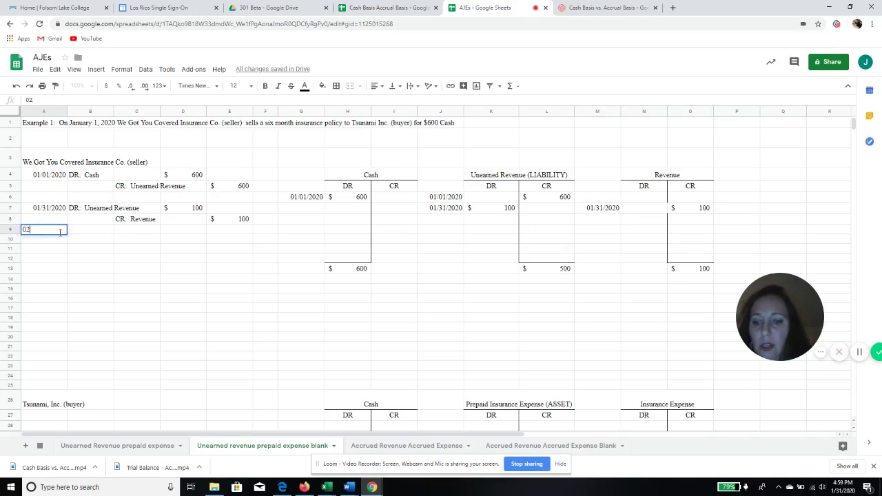
text(/29/2)
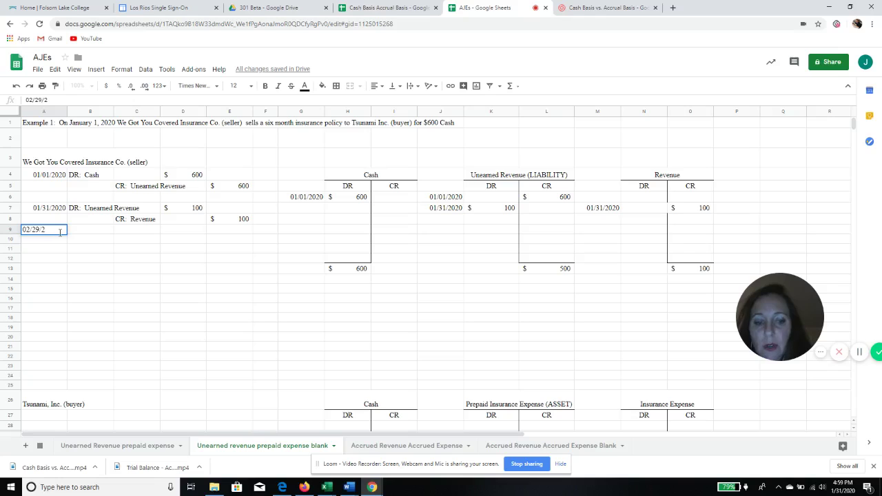
text(020)
key(Tab)
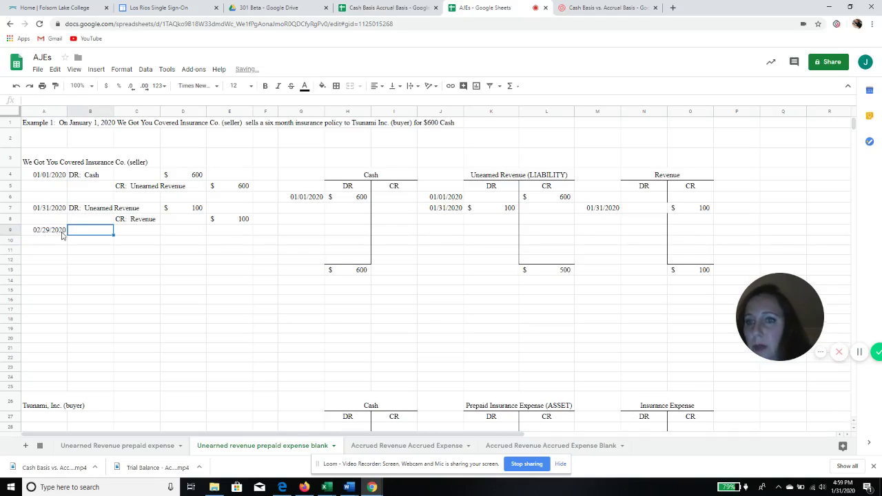
Step: Copy the January debit and credit lines from B7:E8 into B9:E10 for the 02/29/2020 entry
click(82, 210)
drag(131, 214, 228, 221)
key(ctrl+c)
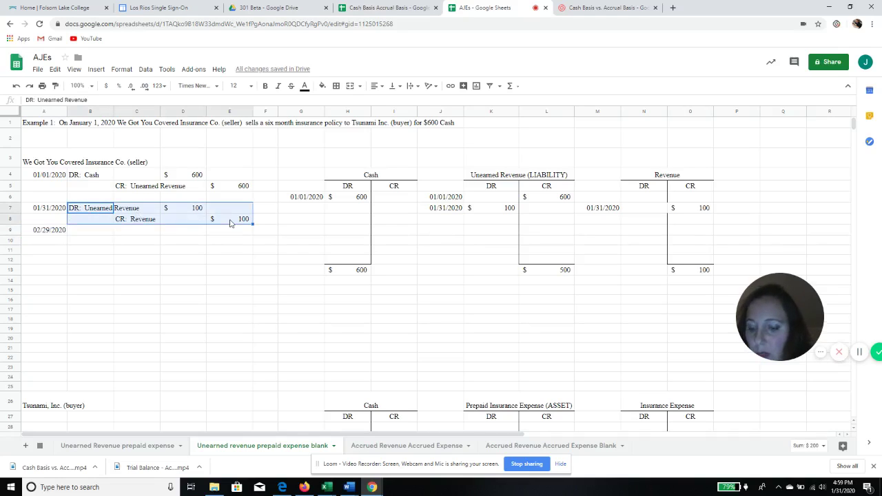
click(86, 233)
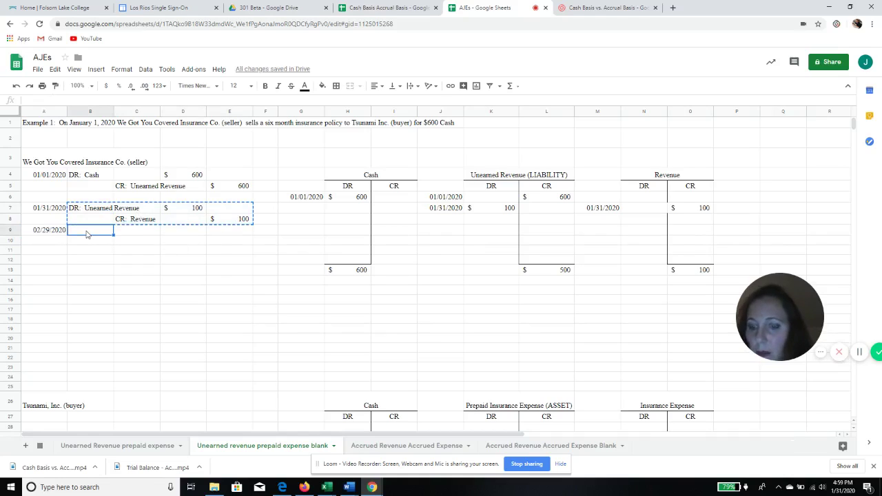
key(ctrl+v)
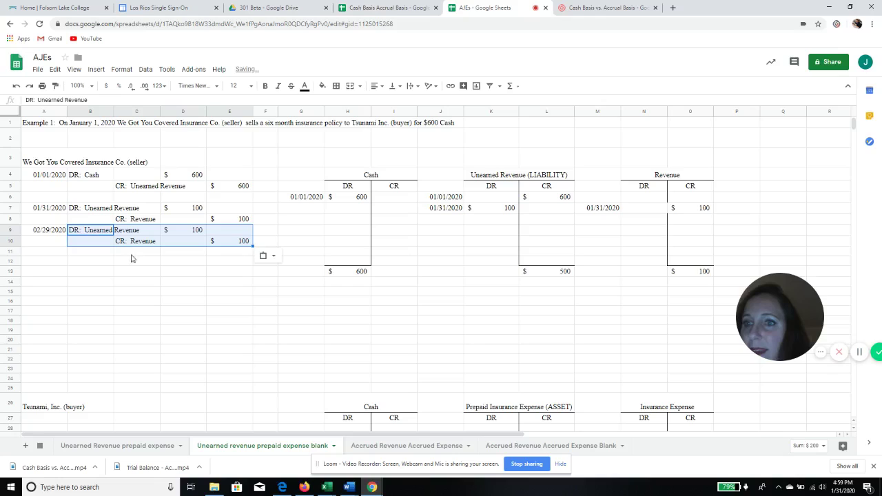
Step: Copy the 02/29/2020 date from A9 into J8 and M8 beside the Unearned Revenue and Revenue T-accounts
click(36, 232)
key(ctrl+c)
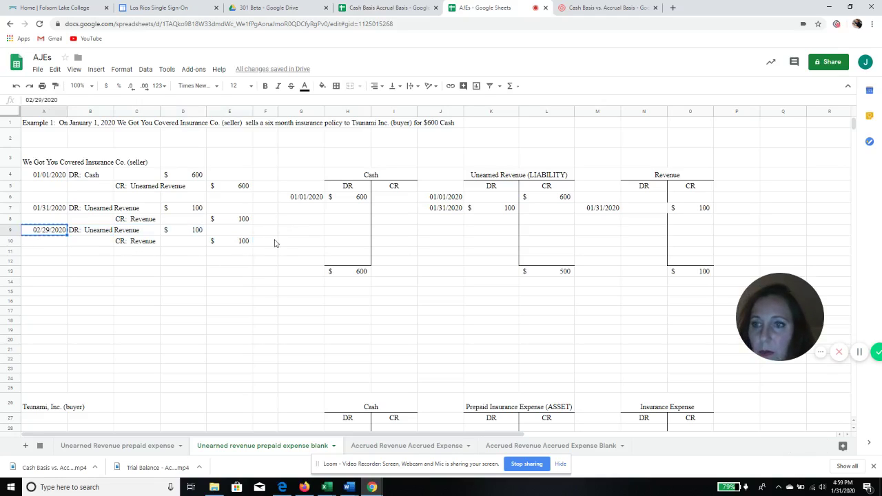
click(451, 223)
key(ctrl+v)
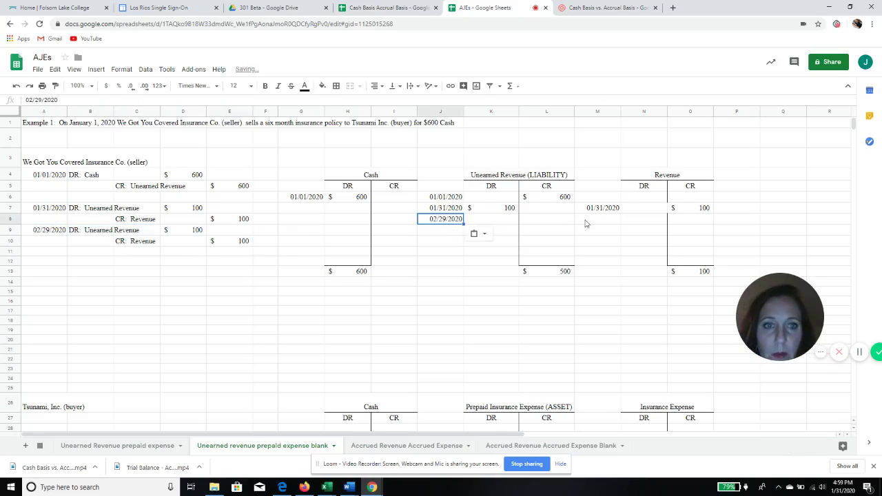
click(585, 222)
key(ctrl+v)
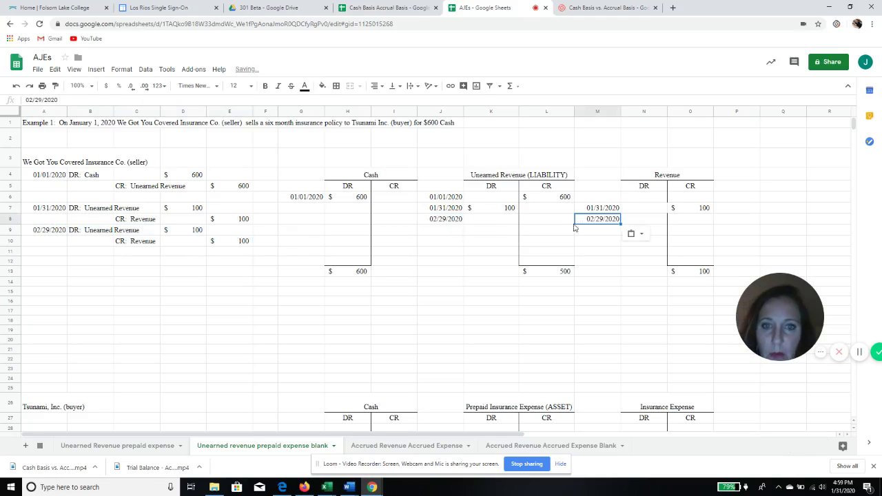
Step: Post the February amounts, entering 100 as the Unearned Revenue debit in K8 and 100 as the Revenue credit in O8
click(488, 222)
text(100)
key(Tab)
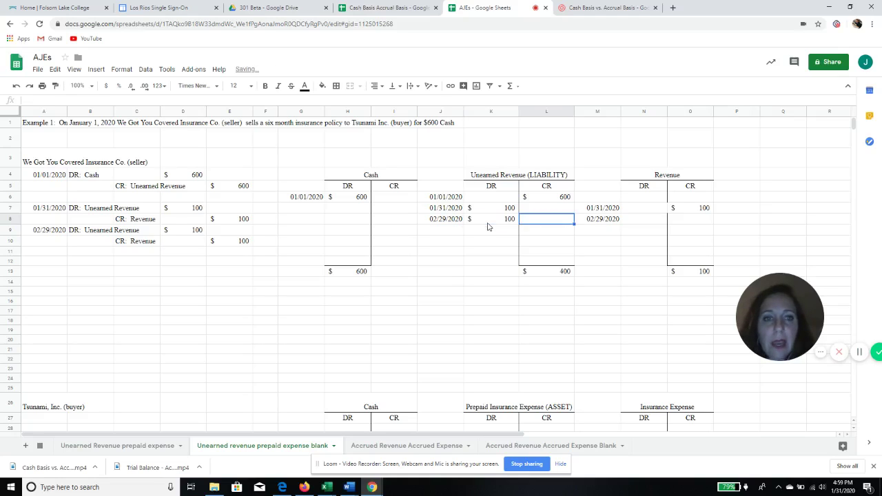
key(Tab)
key(Tab)
key(Tab)
text(100)
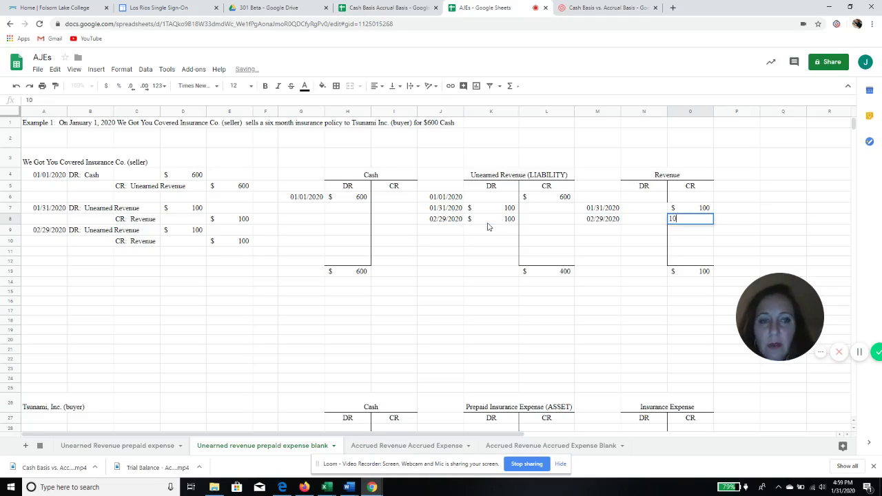
click(488, 229)
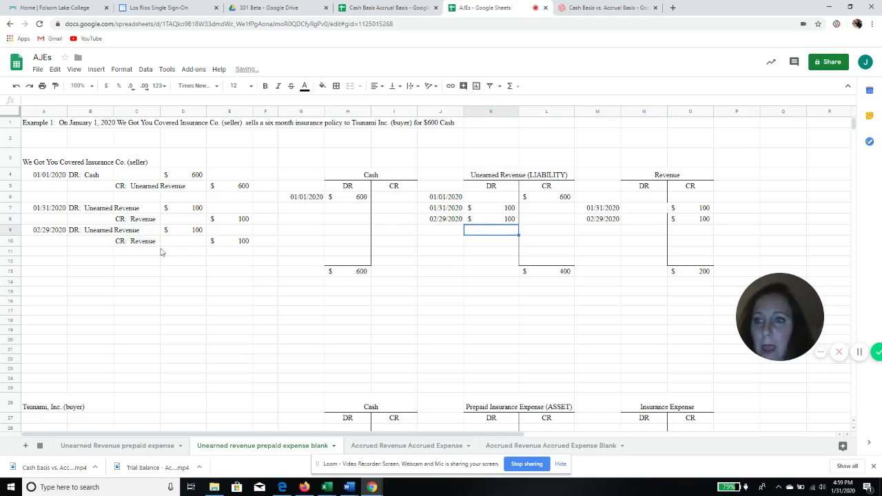
Step: Enter the date 03/31/2020 in cell A11 for the seller's March adjusting entry
click(52, 254)
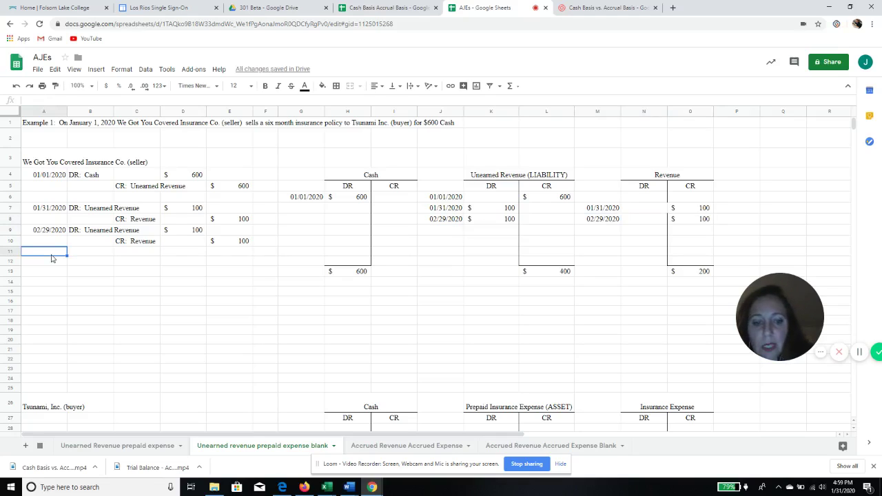
text(03/31)
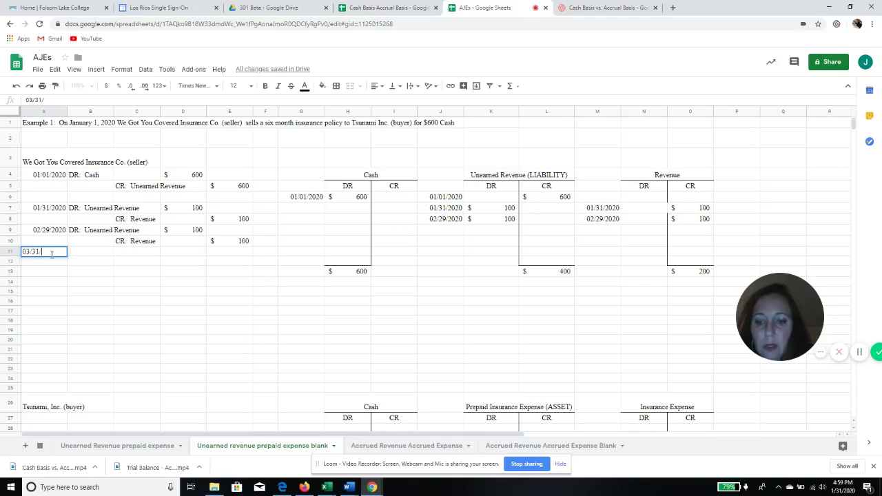
text(/2020)
key(Tab)
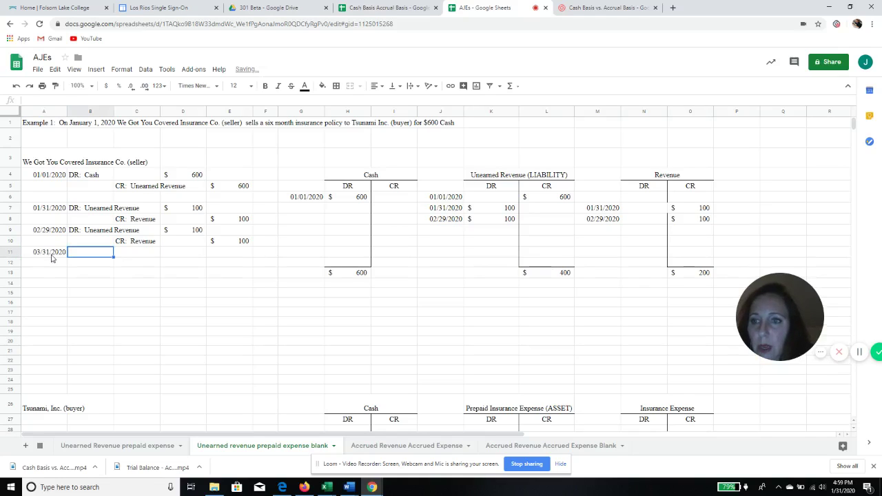
Step: Copy the February adjusting entry from A9:E10 into the row pairs starting at A11, A13, A15 and A17
drag(44, 230, 222, 242)
right_click(221, 241)
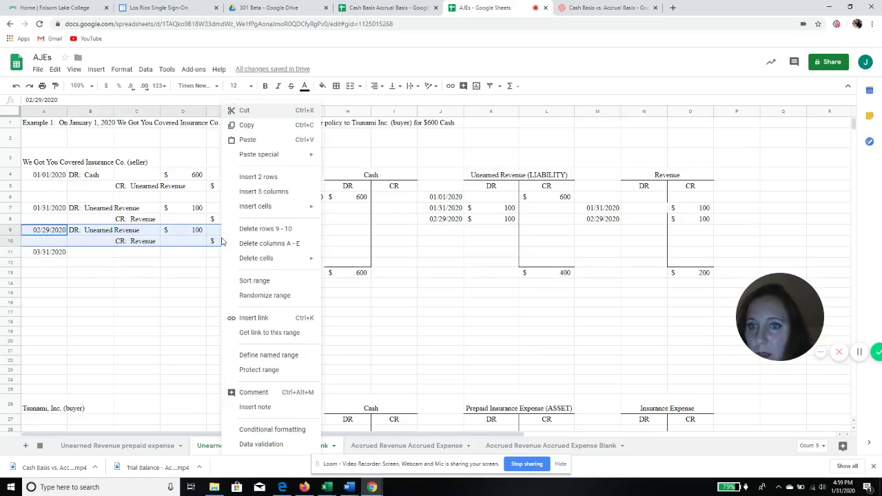
click(242, 124)
click(49, 252)
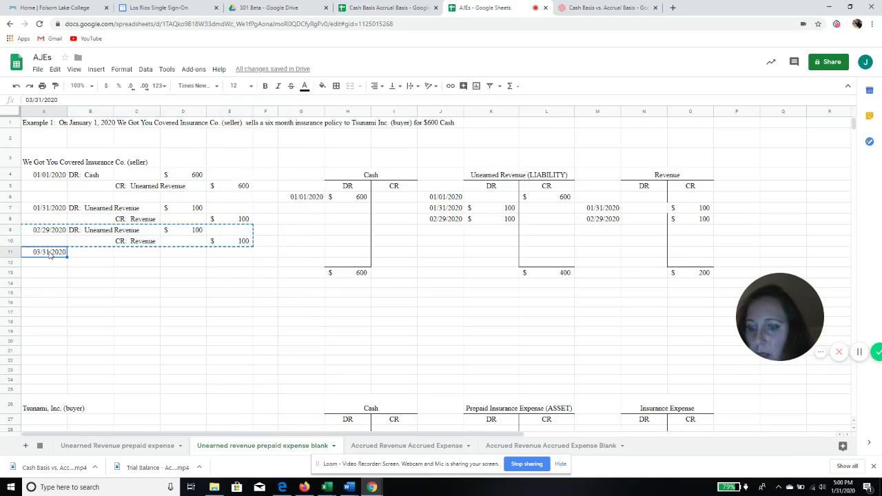
key(ctrl+v)
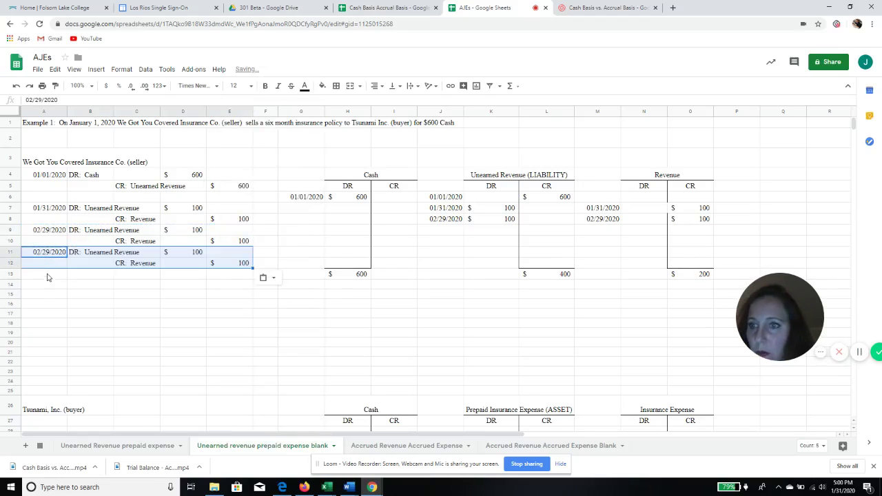
click(48, 274)
key(ctrl+v)
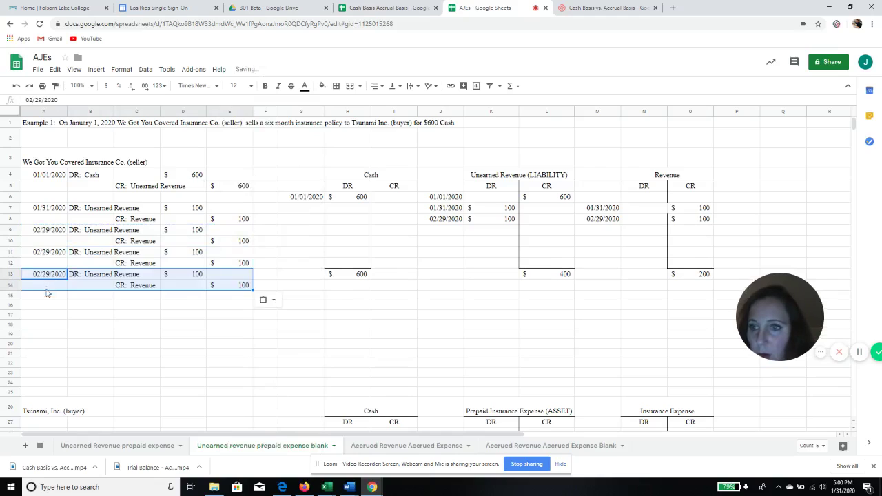
click(46, 296)
key(ctrl+v)
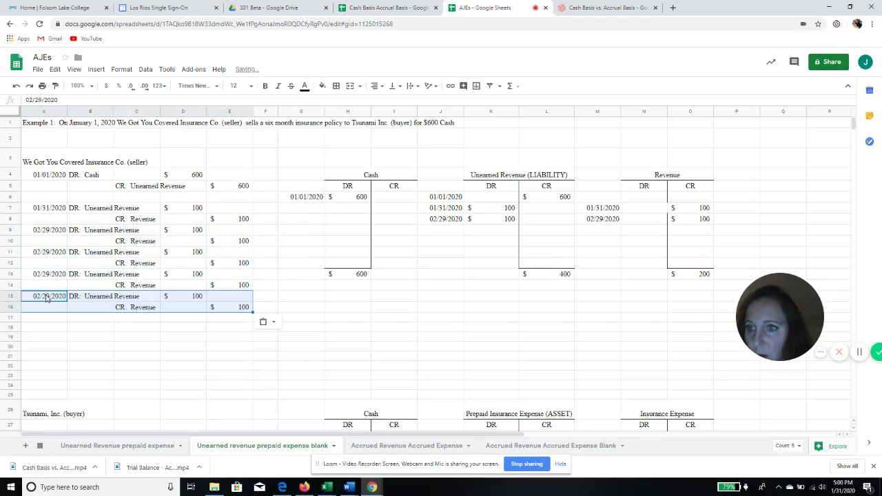
click(46, 319)
key(ctrl+v)
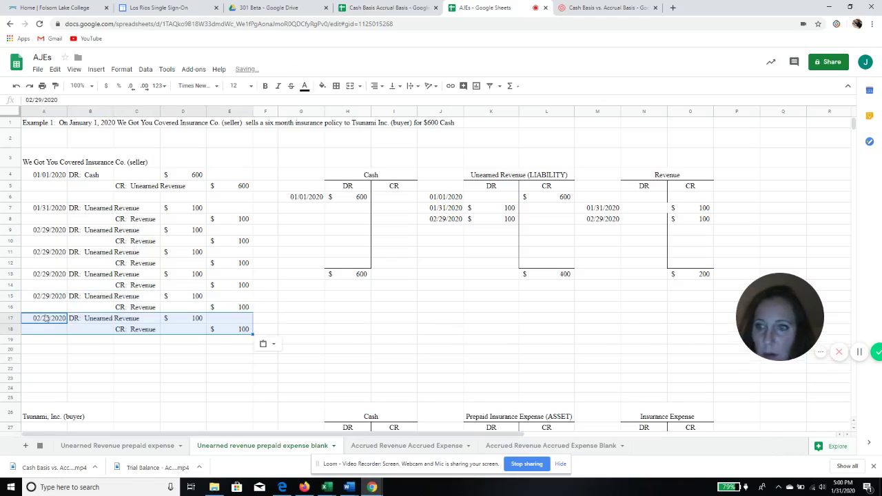
Step: Change the dates of the third and fourth adjusting entries to 03/31/2020 in A11 and 04/30/2020 in A13
click(36, 255)
text(03/31/)
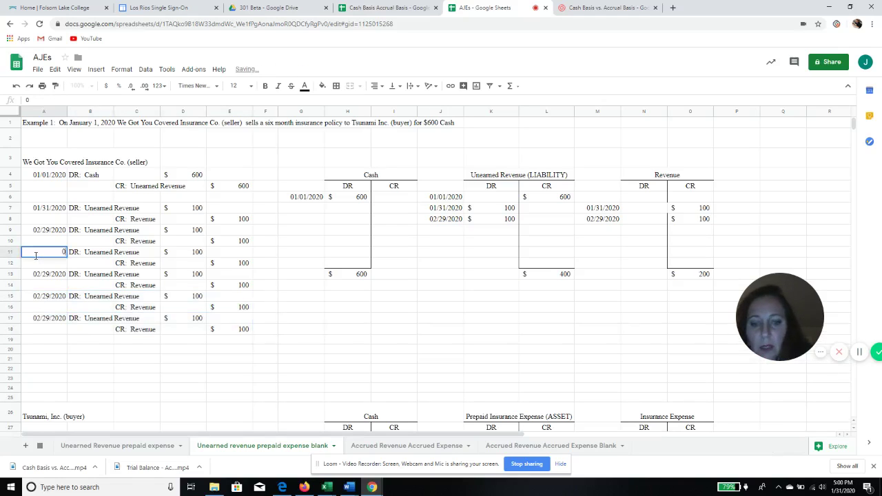
text(2020)
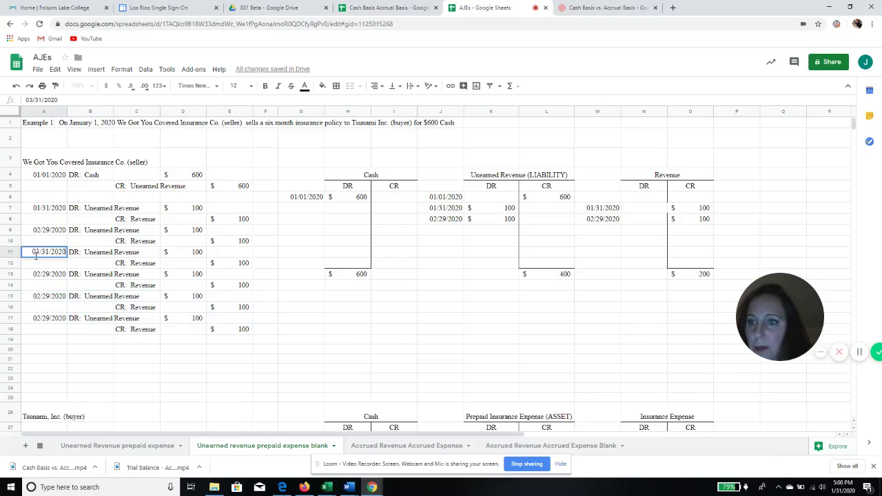
key(Return)
key(Down)
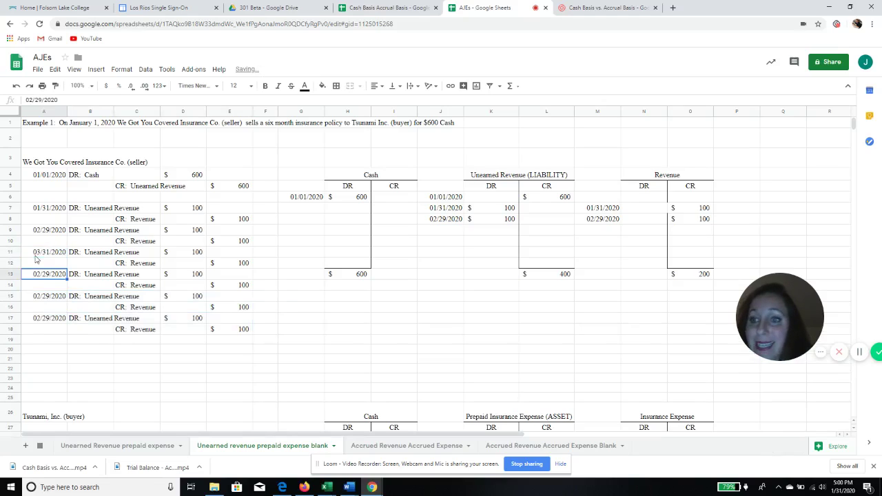
text(04)
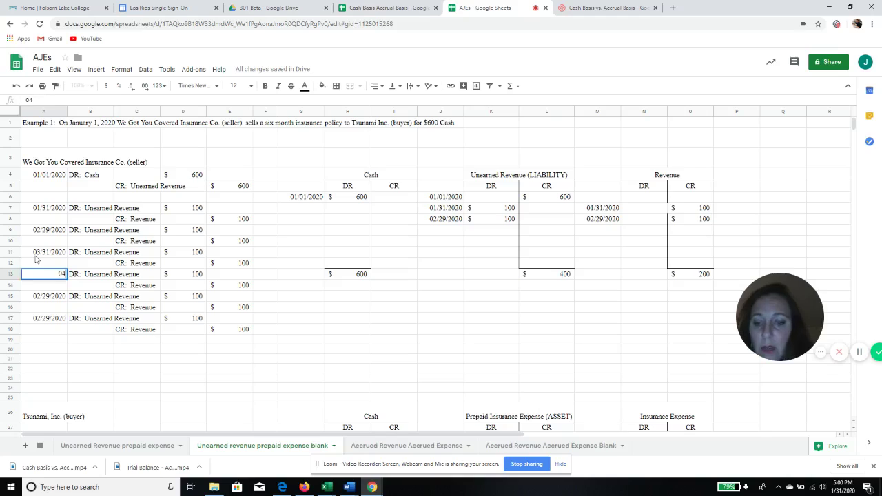
text(/30/2020)
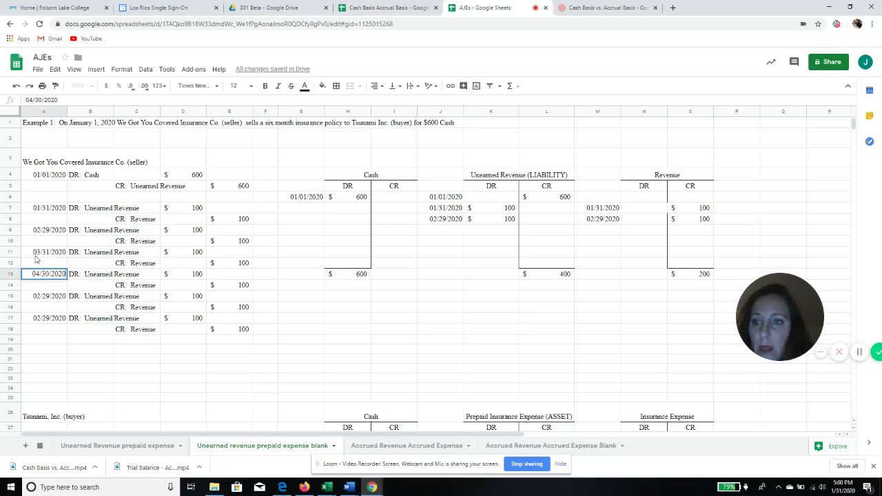
key(Return)
key(Return)
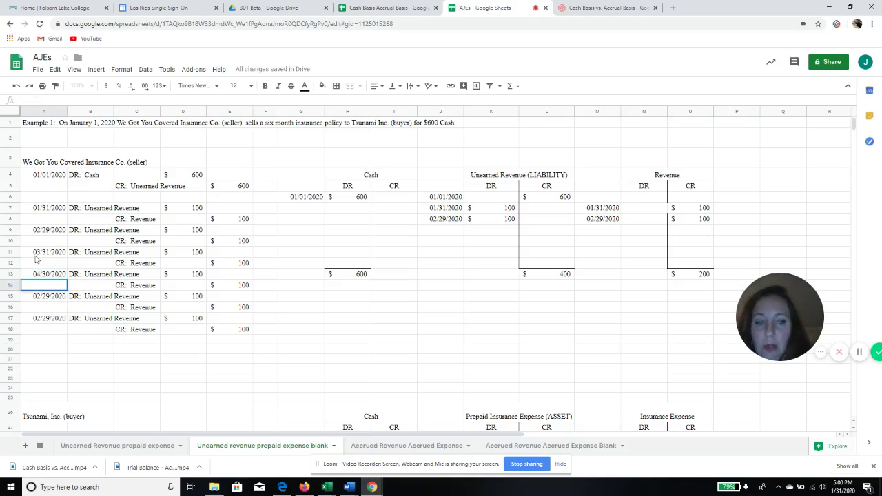
Step: Change the dates of the last two adjusting entries to 05/31/2020 in A15 and 06/30/2020 in A17
click(42, 296)
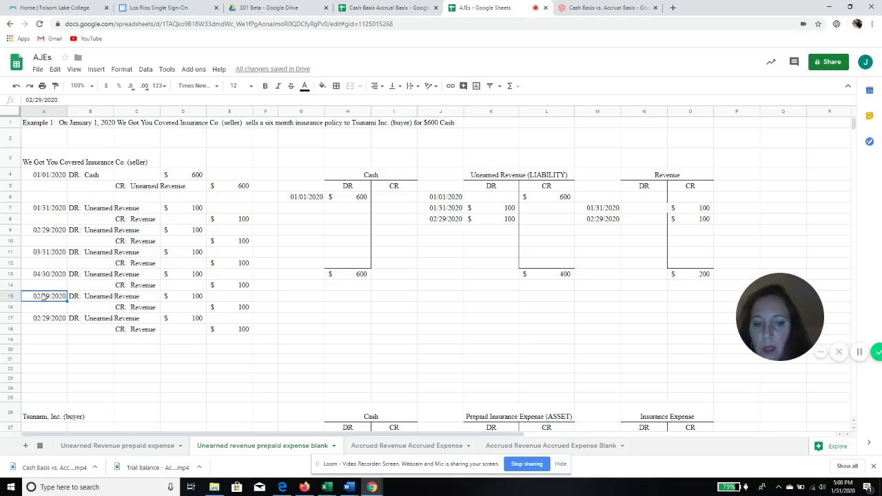
text(05/5)
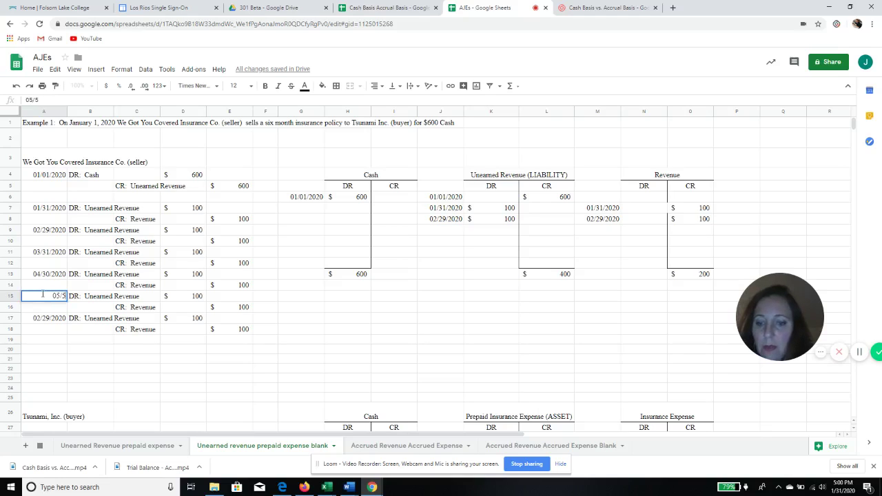
key(BackSpace)
text(31/2020)
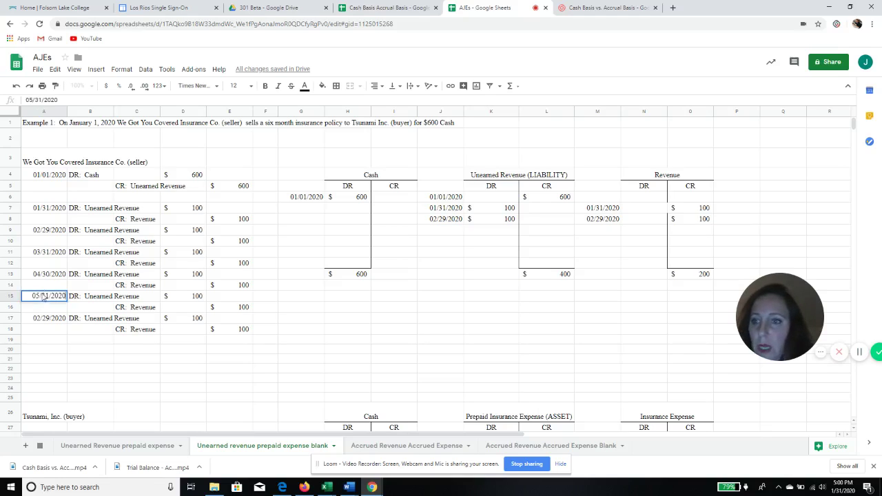
key(Return)
key(Down)
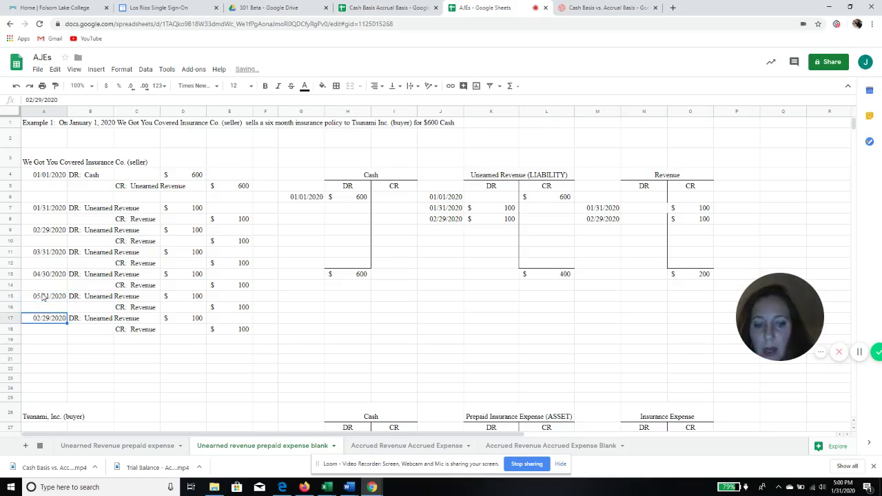
text(06)
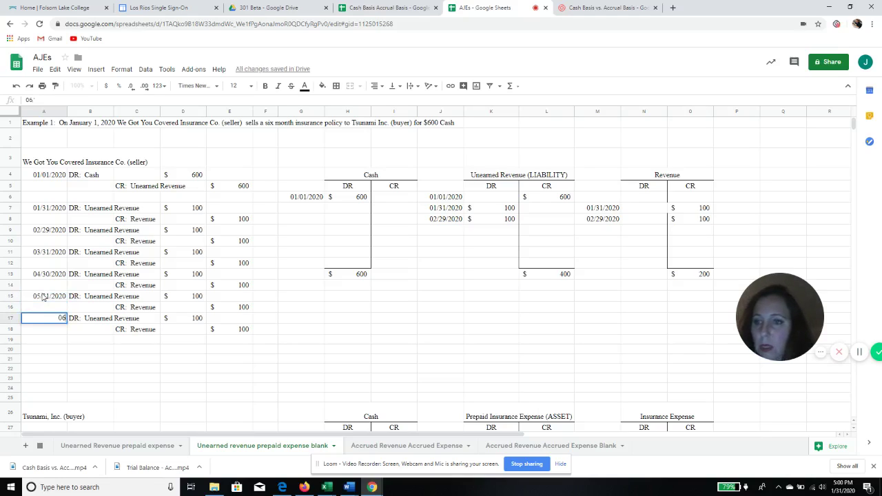
text(/30/2020)
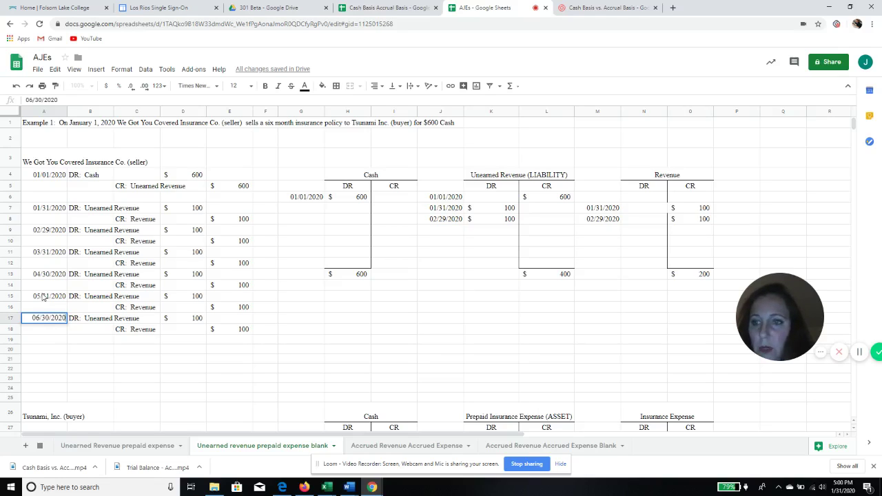
key(Return)
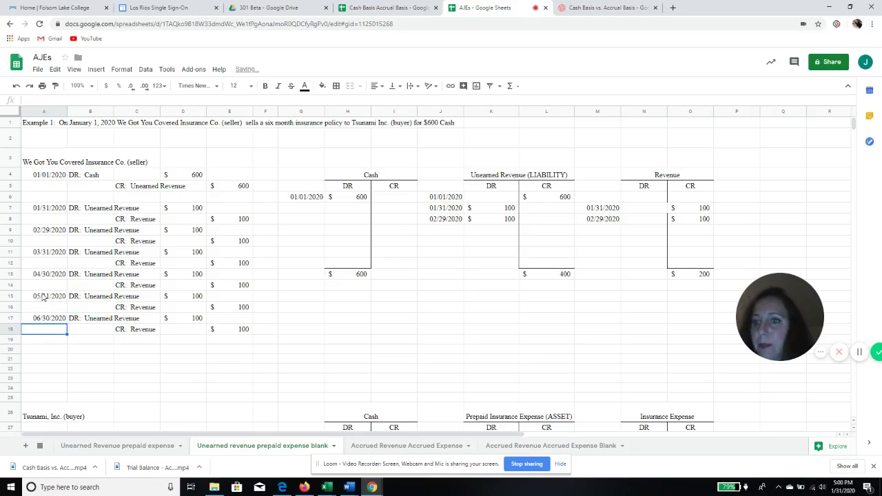
Step: Copy the 03/31/2020 date from A11 into J9 and M9 beside the Unearned Revenue and Revenue T-accounts
click(44, 253)
right_click(44, 253)
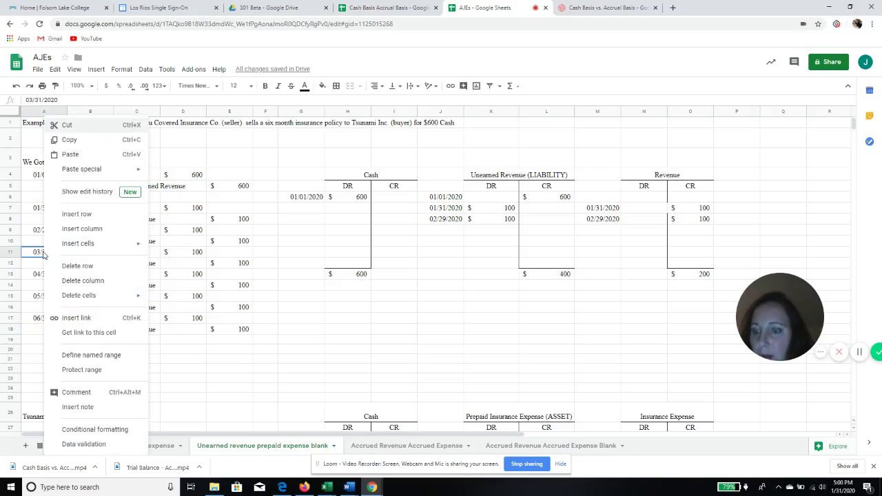
key(ctrl+c)
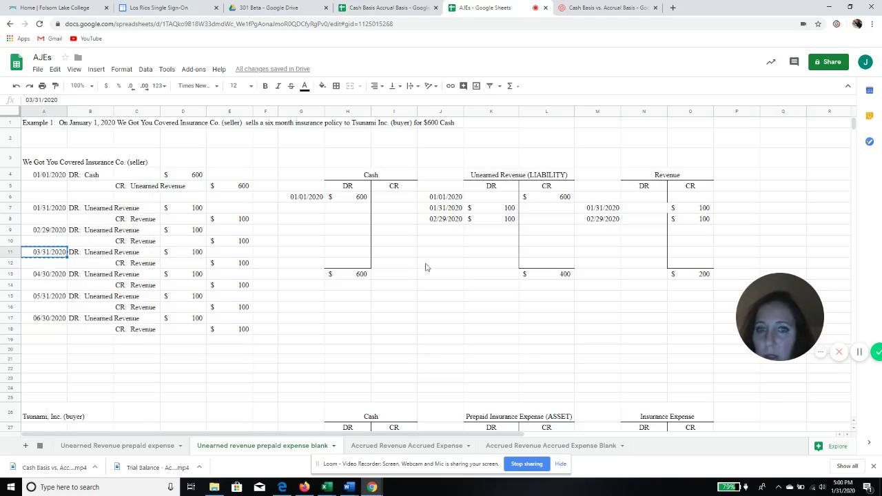
click(446, 233)
key(ctrl+v)
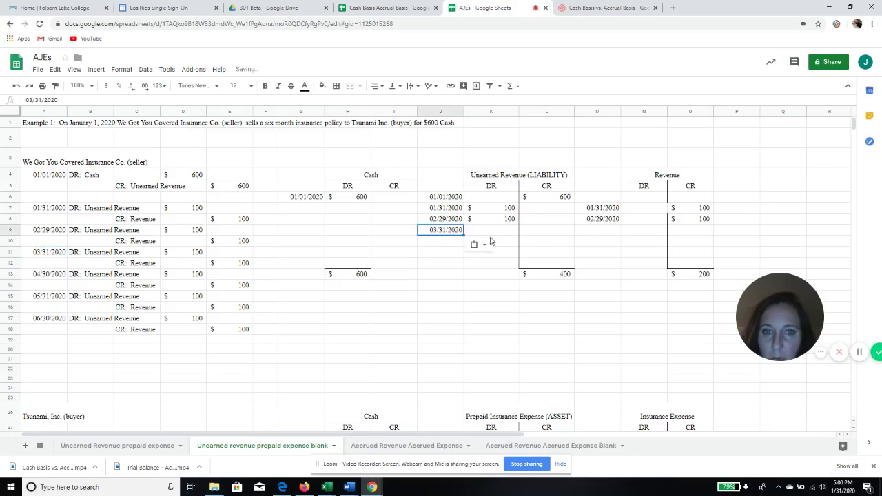
click(579, 232)
key(ctrl+v)
Step: Copy the 04/30/2020 date from A13 into J10 and M10 beside the Unearned Revenue and Revenue T-accounts
click(59, 276)
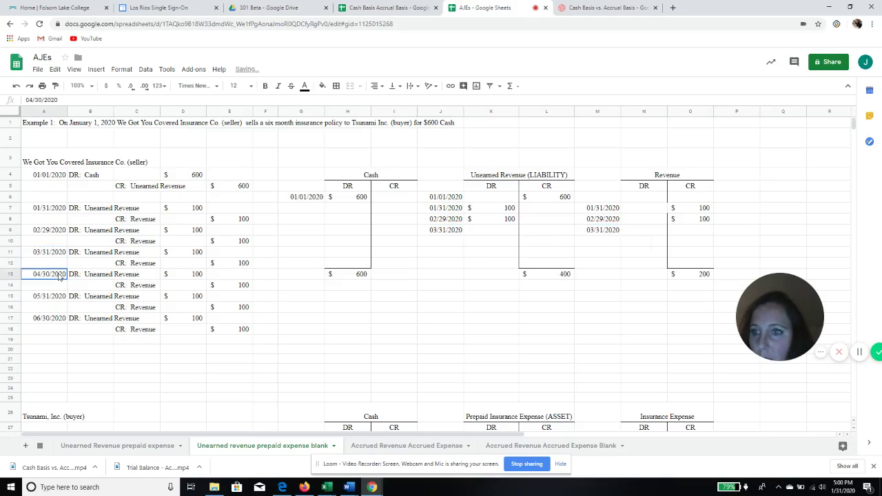
click(446, 243)
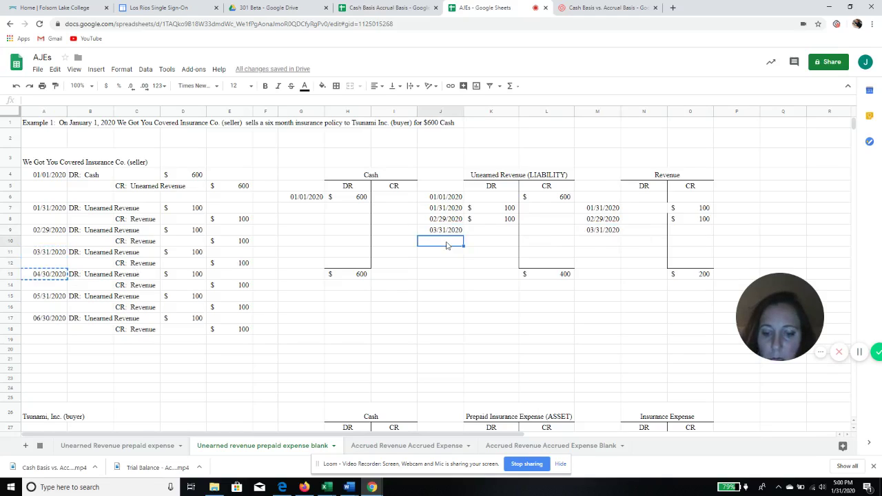
key(ctrl+v)
click(613, 239)
key(ctrl+v)
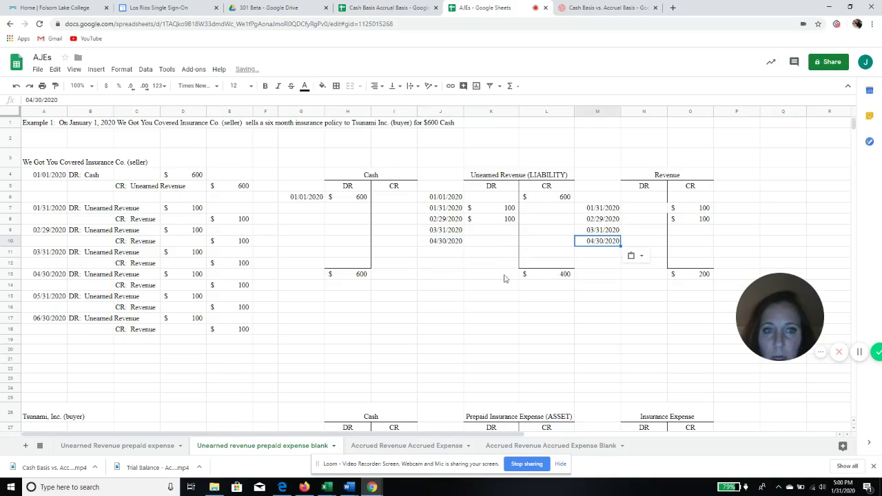
Step: Copy the 05/31/2020 date from A15 into J11 and M11 beside the Unearned Revenue and Revenue T-accounts
click(60, 302)
key(ctrl+c)
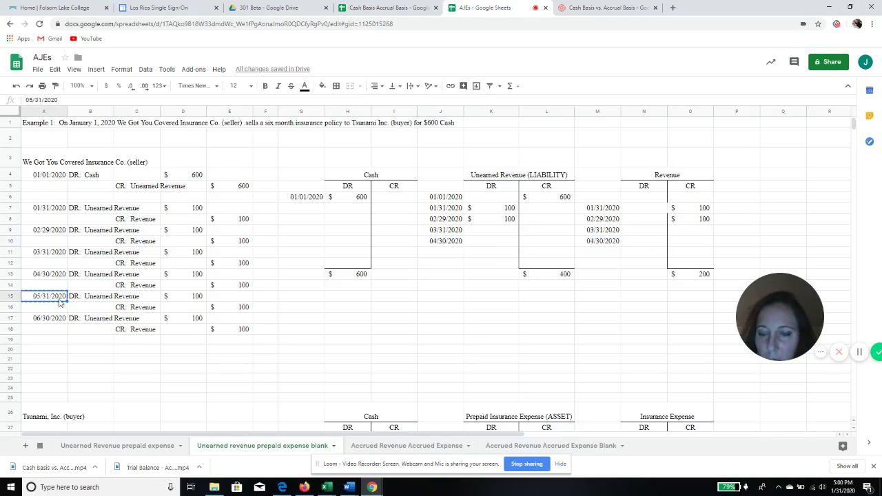
click(449, 250)
key(ctrl+v)
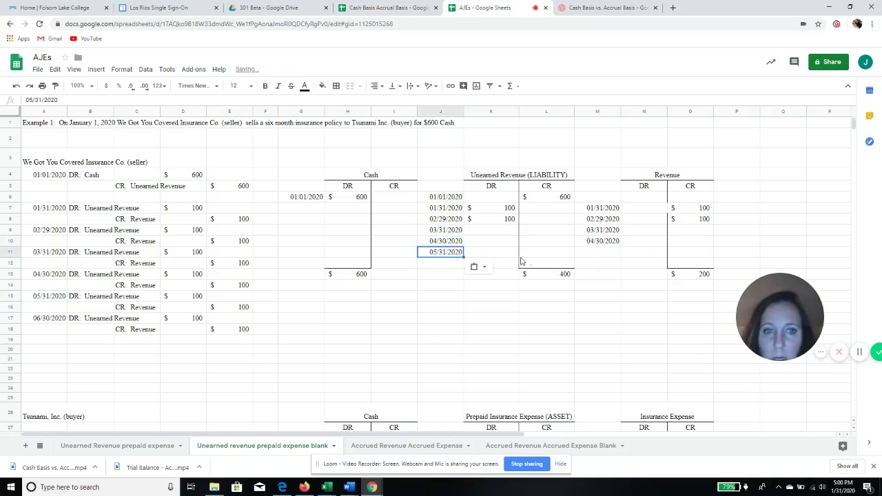
click(592, 252)
key(ctrl+v)
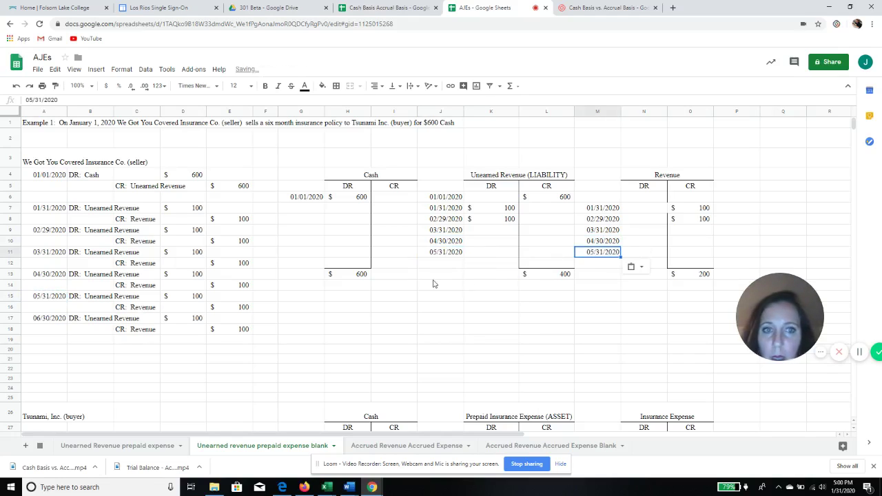
Step: Copy the 06/30/2020 date from A17 into J12 and M12 beside the Unearned Revenue and Revenue T-accounts
click(57, 318)
key(ctrl+c)
click(426, 264)
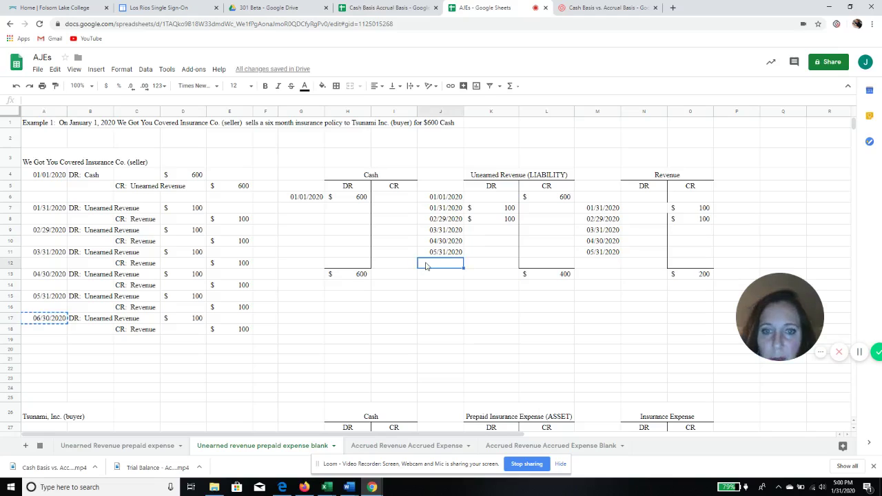
key(ctrl+v)
click(597, 264)
key(ctrl+v)
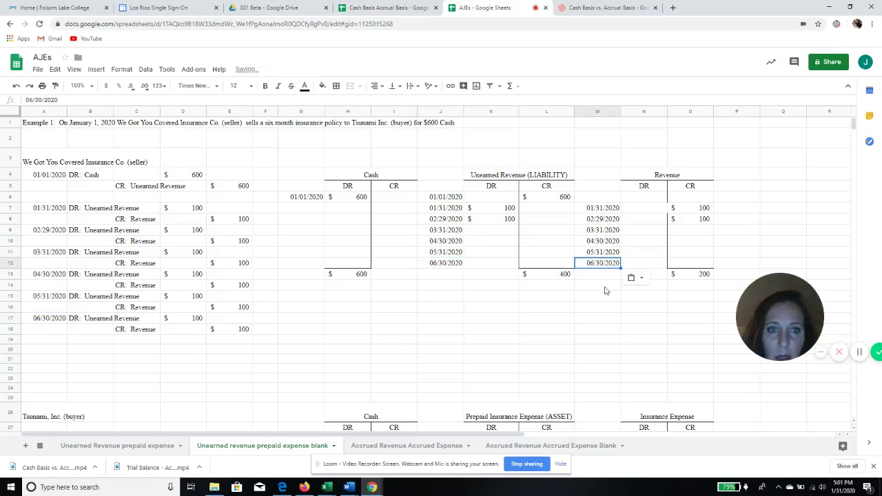
click(584, 296)
Step: Post the March amounts, entering 100 as the Unearned Revenue debit in K9 and 100 as the Revenue credit in O9
click(507, 233)
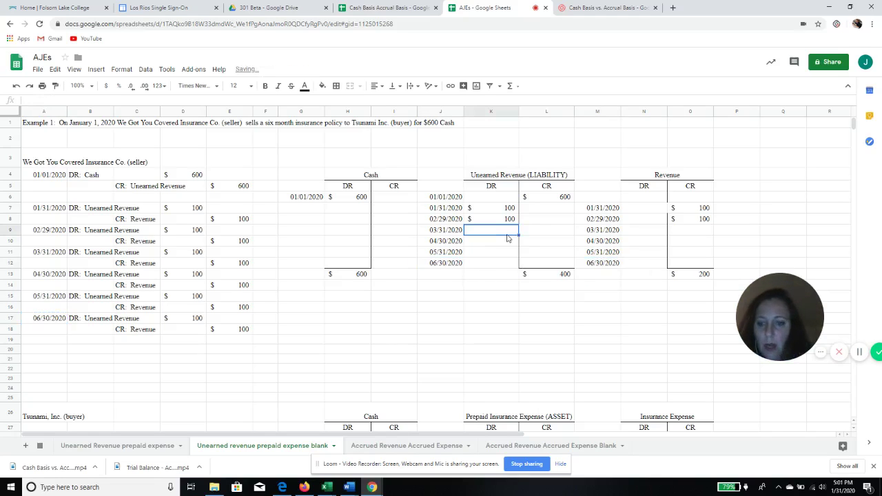
text(100)
key(Return)
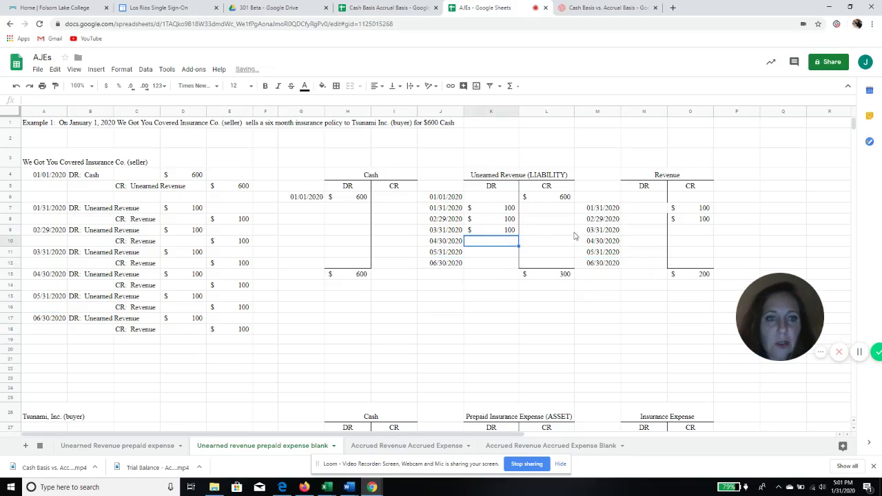
click(689, 233)
text(100)
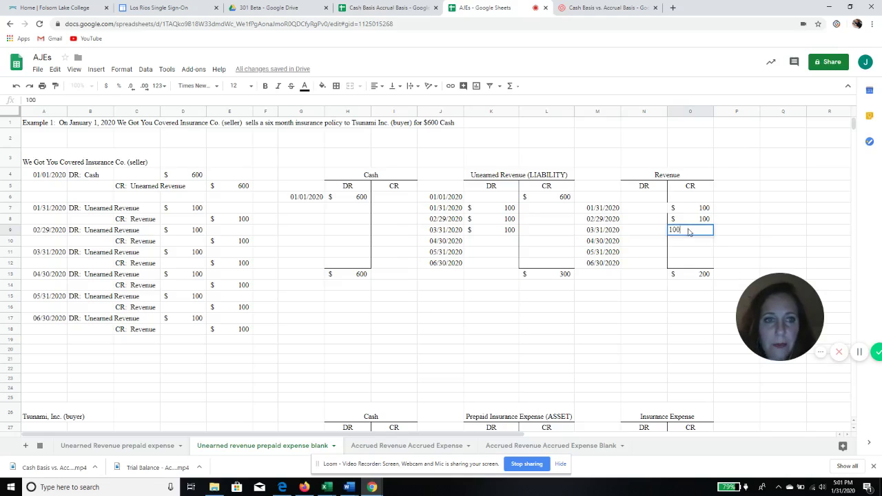
key(Return)
Step: Post the April amounts, entering 100 as the Unearned Revenue debit in K10 and 100 as the Revenue credit in O10
click(501, 245)
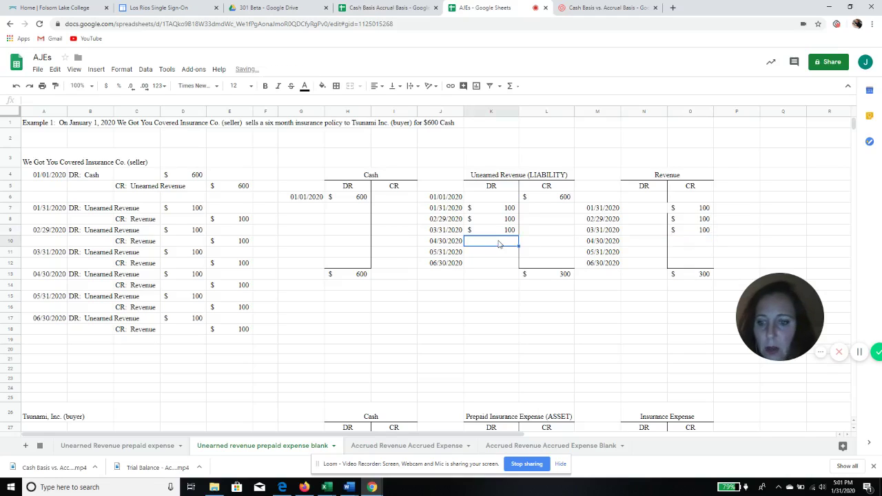
text(100)
key(Tab)
key(Tab)
key(Tab)
key(Tab)
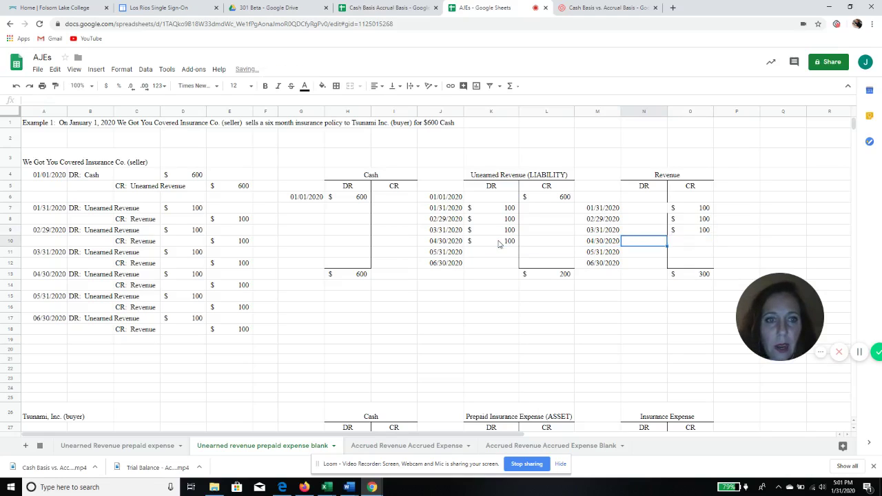
text(100)
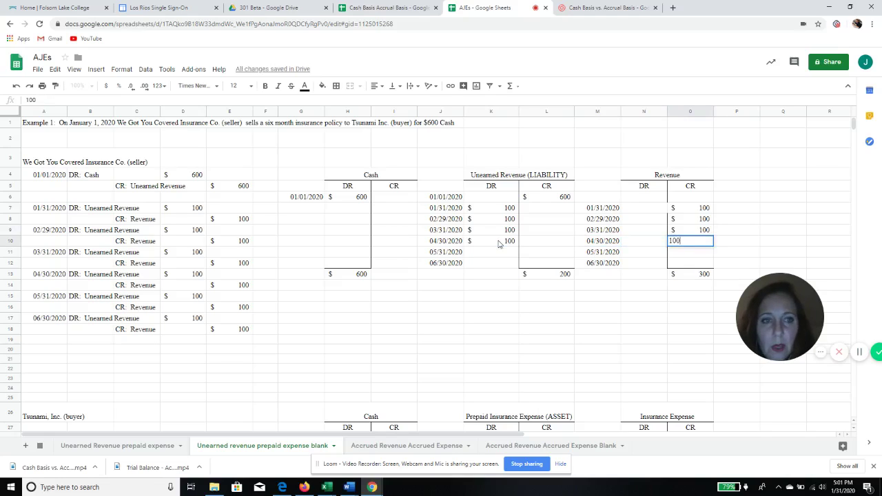
key(Return)
Step: Post the May amounts, entering 100 as the Unearned Revenue debit in K11 and 100 as the Revenue credit in O11
text(1000)
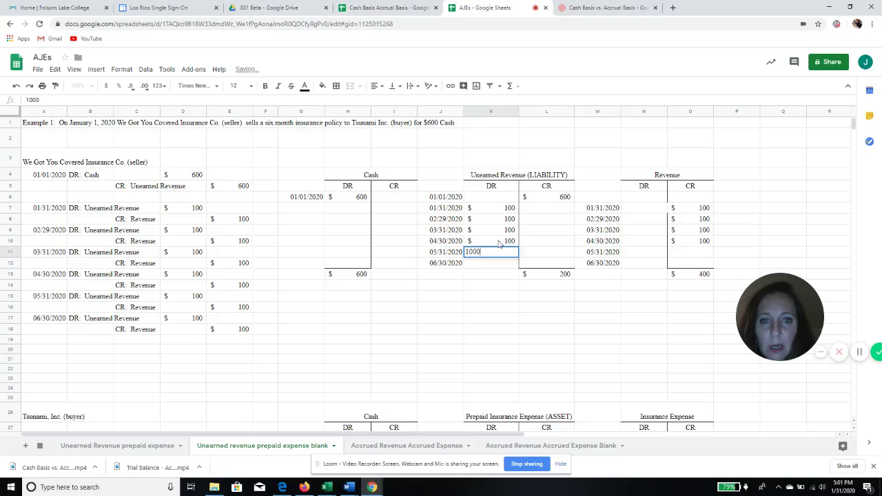
key(Tab)
click(497, 252)
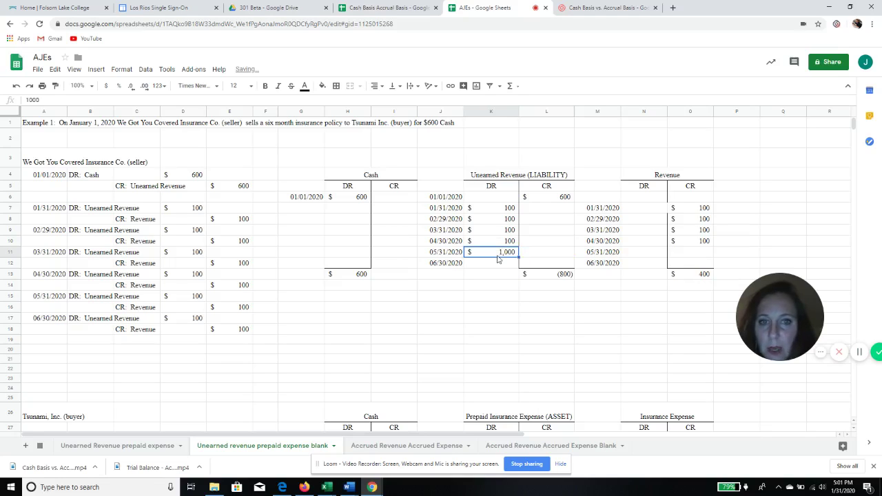
text(100)
key(Tab)
key(Tab)
key(Tab)
key(Tab)
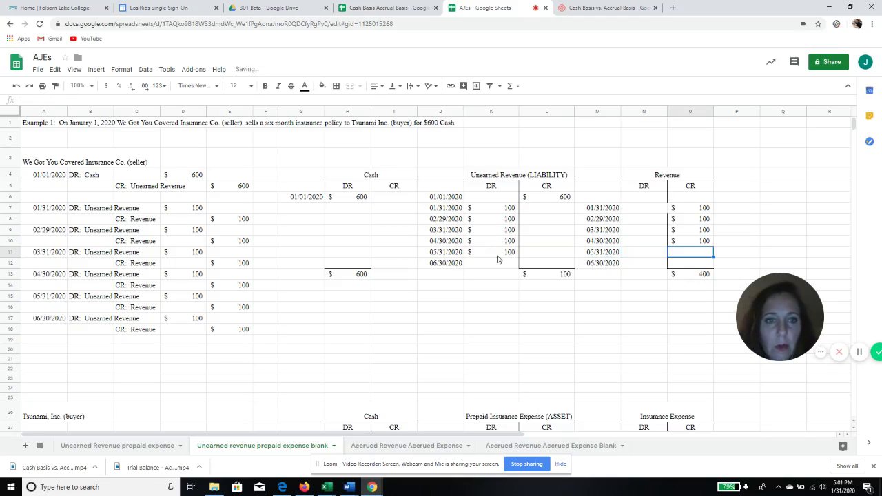
text(100)
Step: Post the June amounts, entering 100 in K12 and 100 in O12, and check the Unearned Revenue and Revenue balance formulas
click(498, 261)
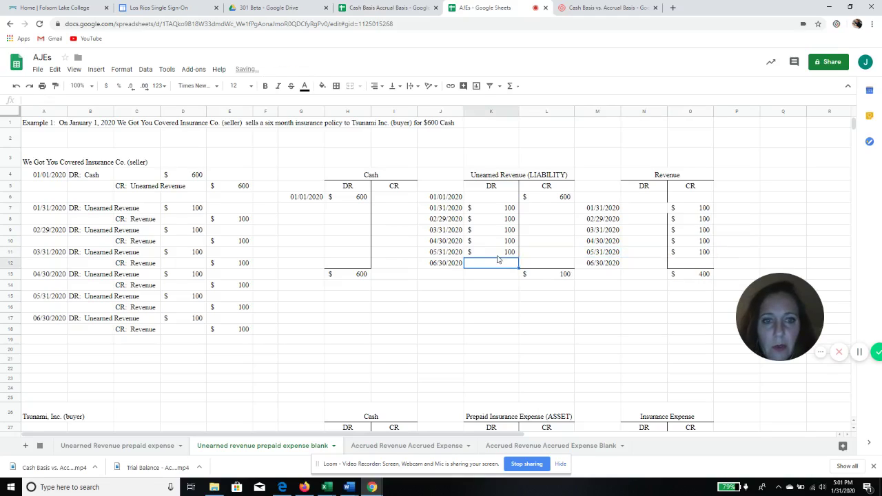
text(100)
key(Tab)
key(Tab)
key(Tab)
key(Tab)
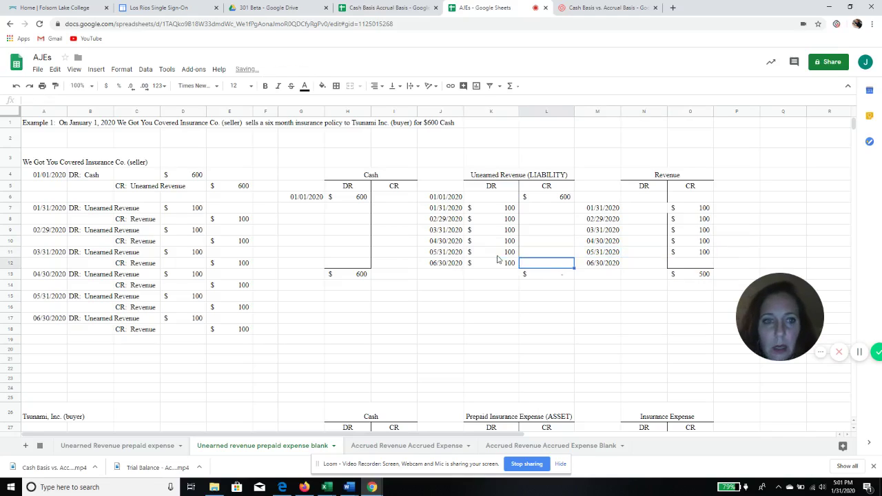
text(100)
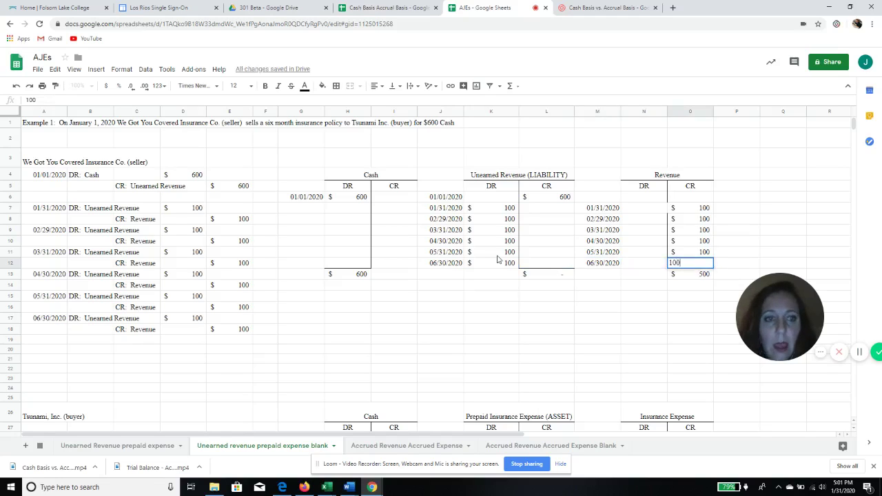
key(Return)
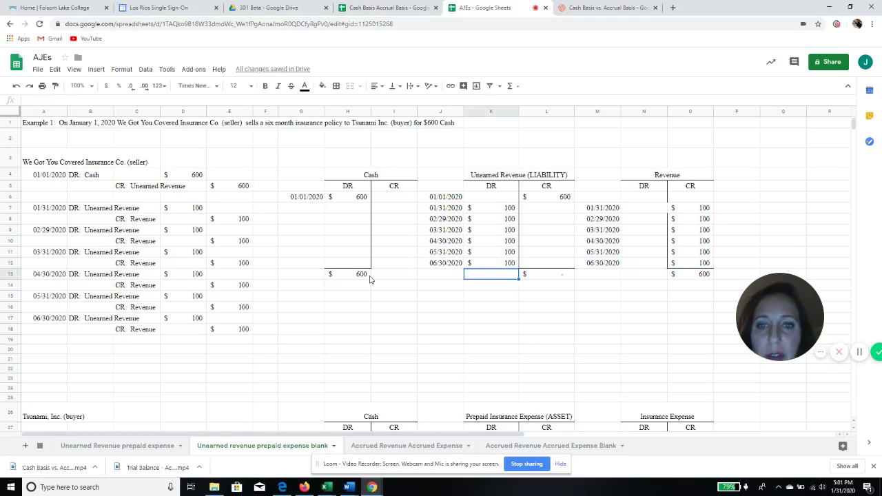
click(557, 281)
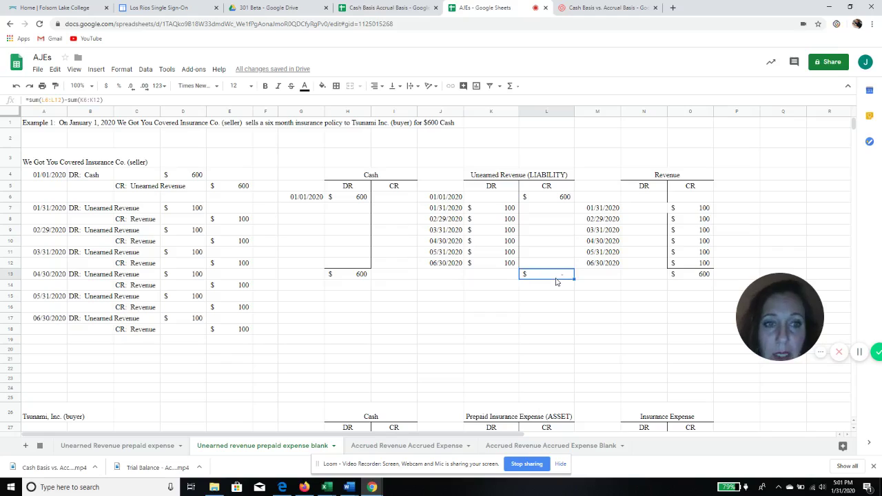
click(691, 276)
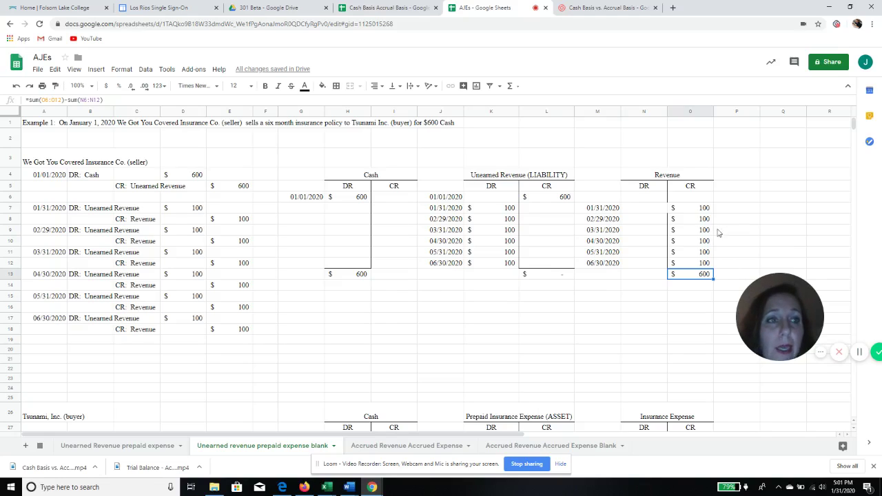
Step: Copy the seller's journal entry dates from A4:A17 into the buyer's section starting at A27
drag(854, 125, 854, 135)
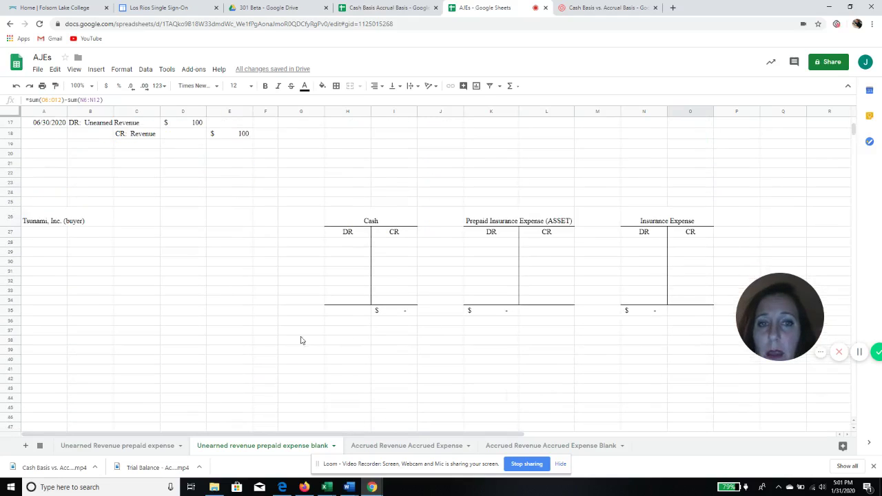
click(221, 332)
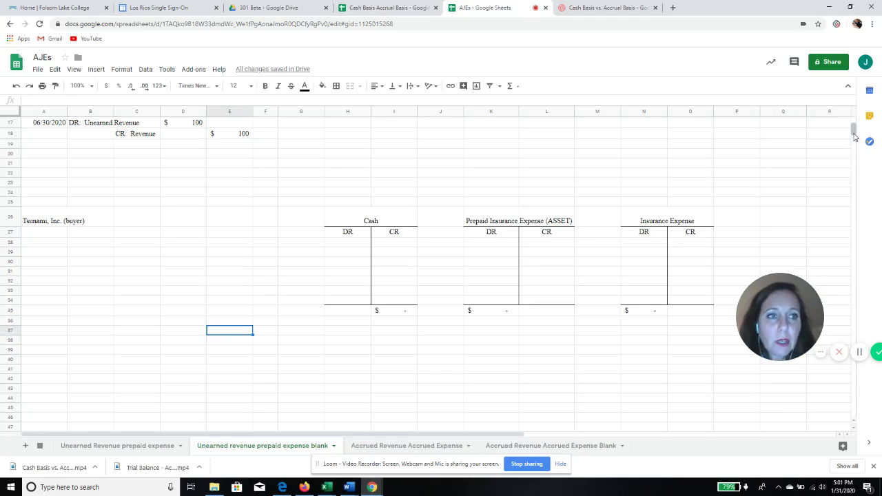
drag(854, 135, 854, 131)
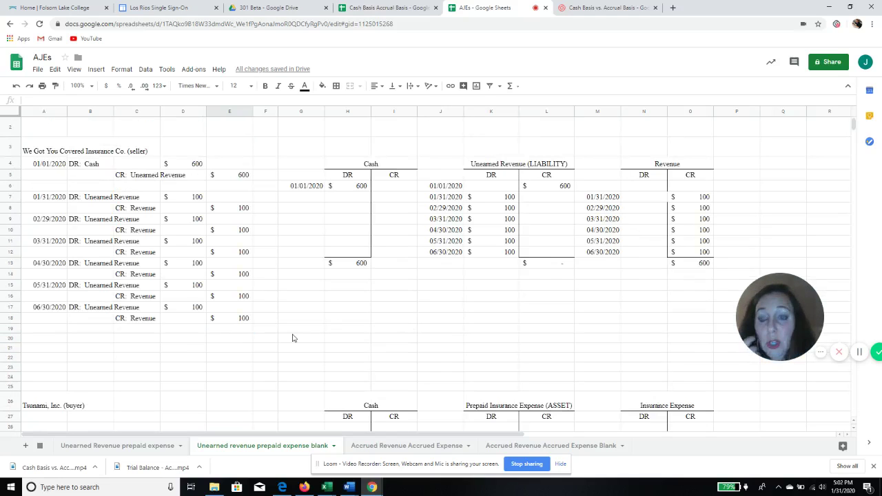
click(48, 166)
drag(49, 168, 54, 310)
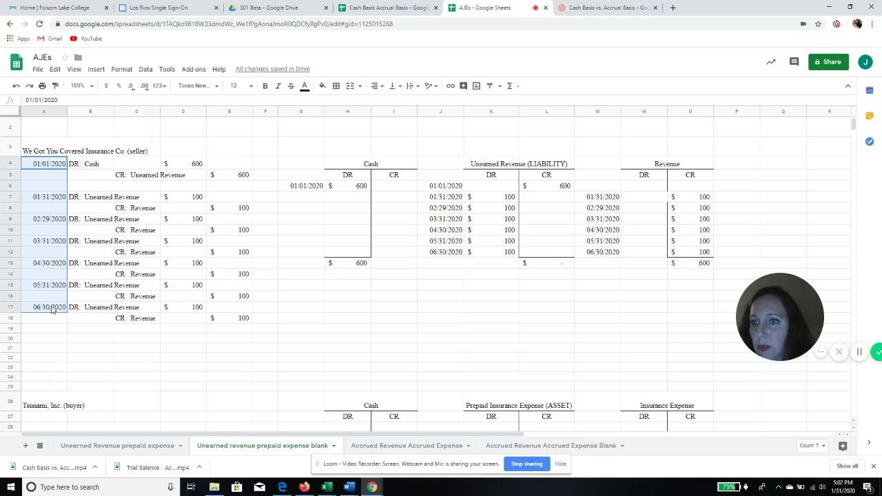
right_click(55, 287)
click(76, 125)
click(40, 419)
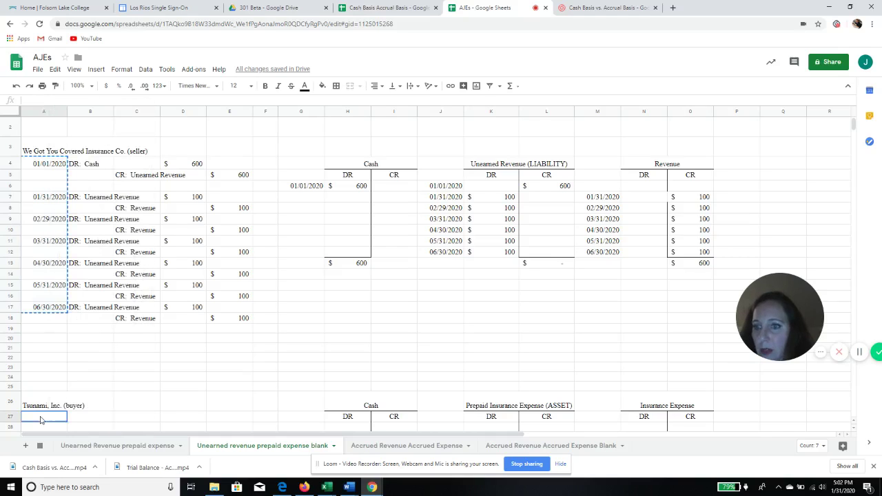
right_click(40, 420)
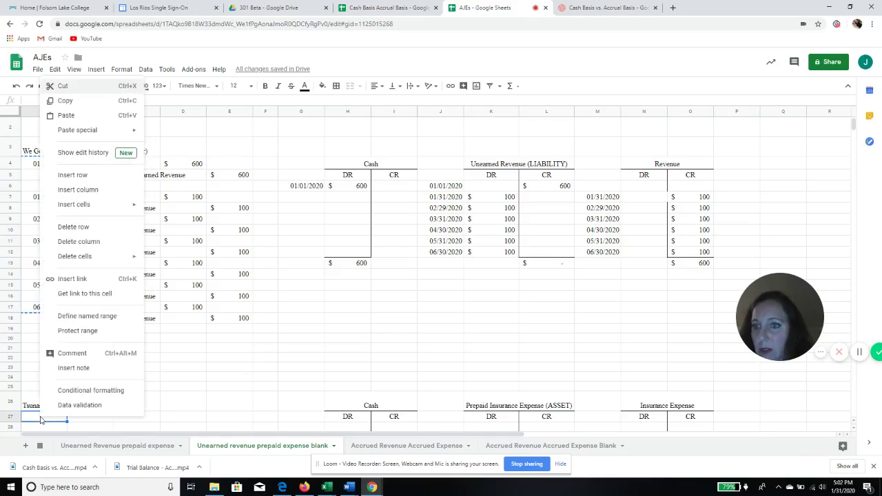
click(66, 115)
click(158, 393)
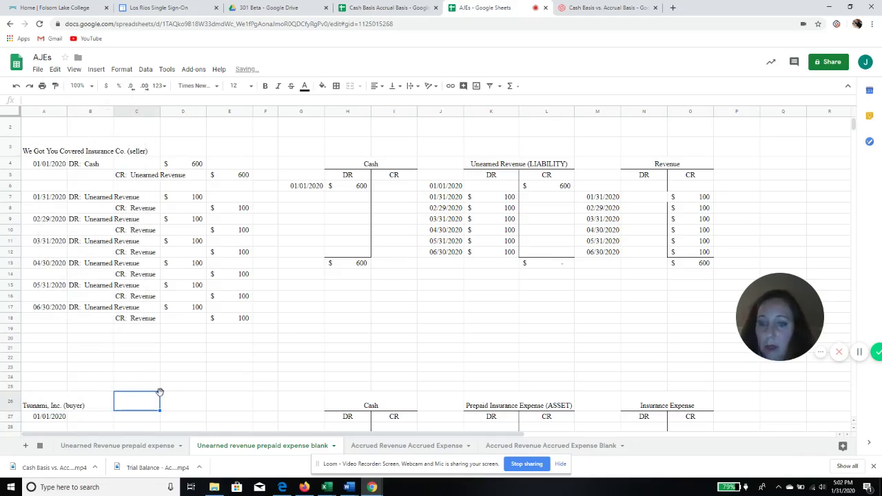
Step: Review the pasted dates in the Tsunami, Inc. section and go back to the seller's journal entries
key(Down)
key(Down)
key(Down)
key(Down)
key(Down)
key(Down)
key(Down)
key(Down)
key(Down)
key(Down)
key(Down)
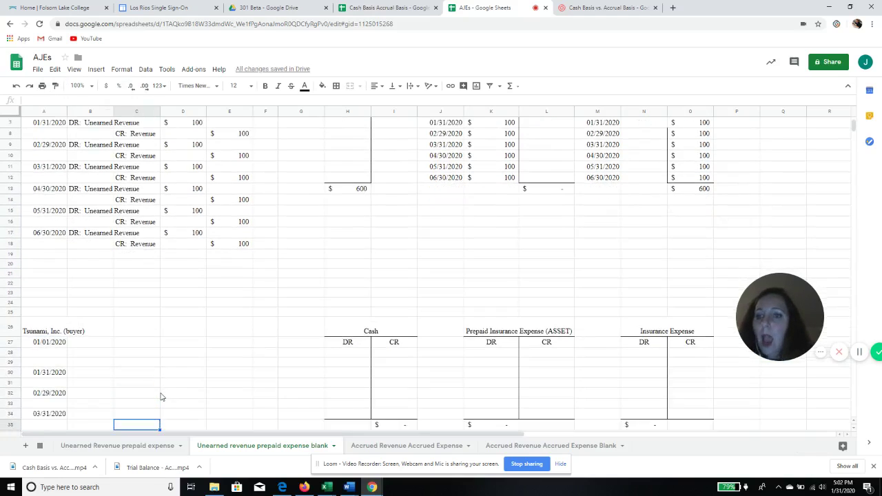
key(Down)
key(Down)
key(Down)
key(Down)
key(Down)
key(Down)
key(Up)
key(Up)
key(Up)
key(Up)
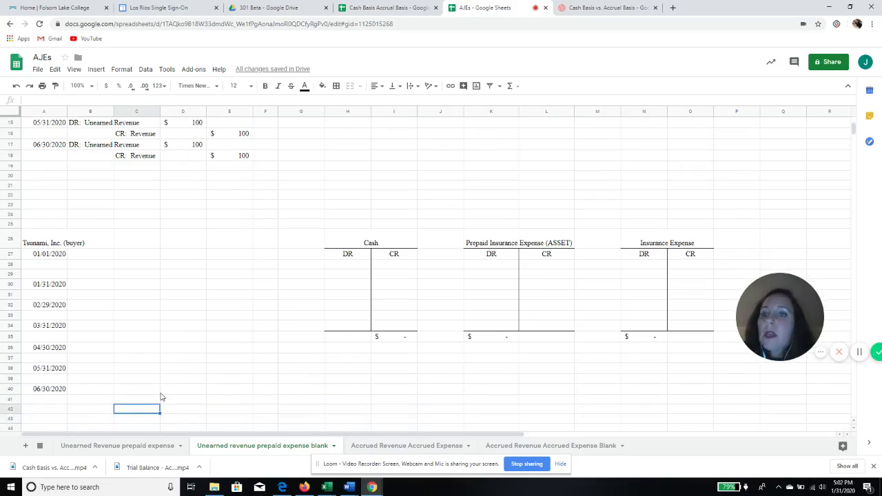
key(Up)
key(Up)
key(Up)
key(Up)
key(Up)
key(Up)
key(Up)
key(Up)
key(Up)
key(Up)
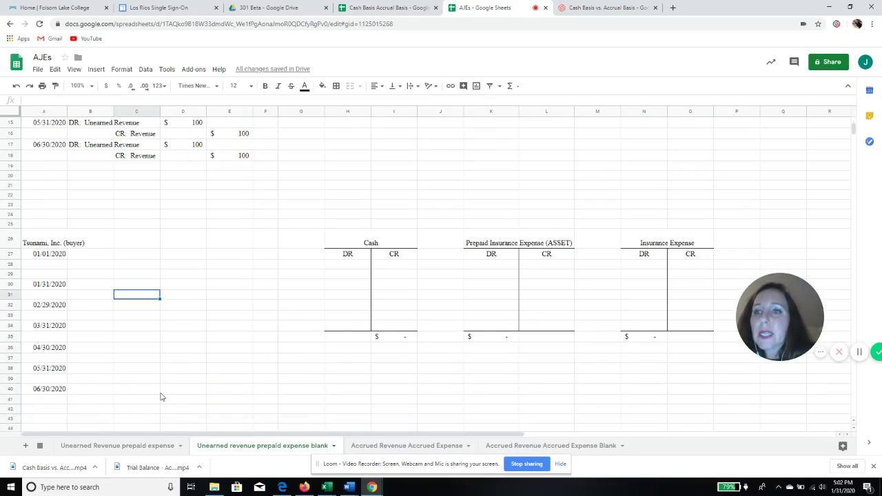
key(Up)
key(Up)
key(Left)
key(Up)
key(Up)
key(Up)
key(Up)
key(Up)
key(Up)
key(Up)
key(Up)
key(Up)
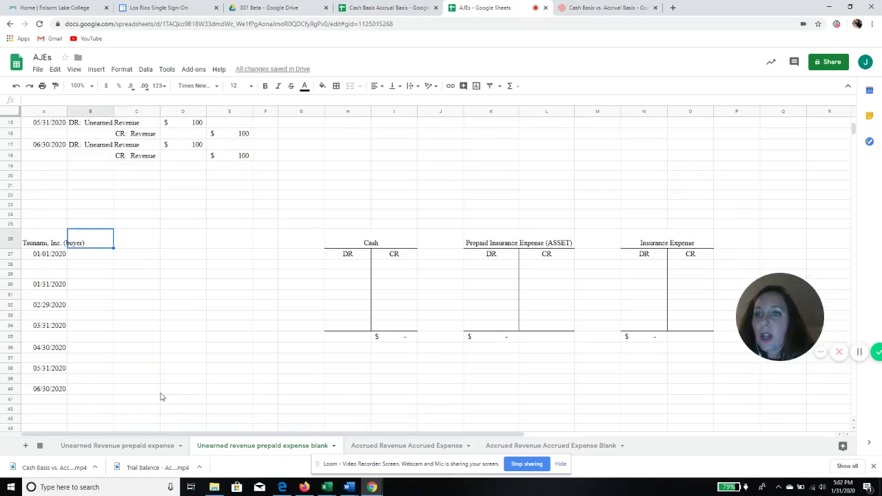
key(Up)
key(Up)
key(Up)
key(Up)
key(Up)
key(Up)
key(Up)
key(Up)
key(Up)
key(Up)
key(Up)
key(Up)
key(Up)
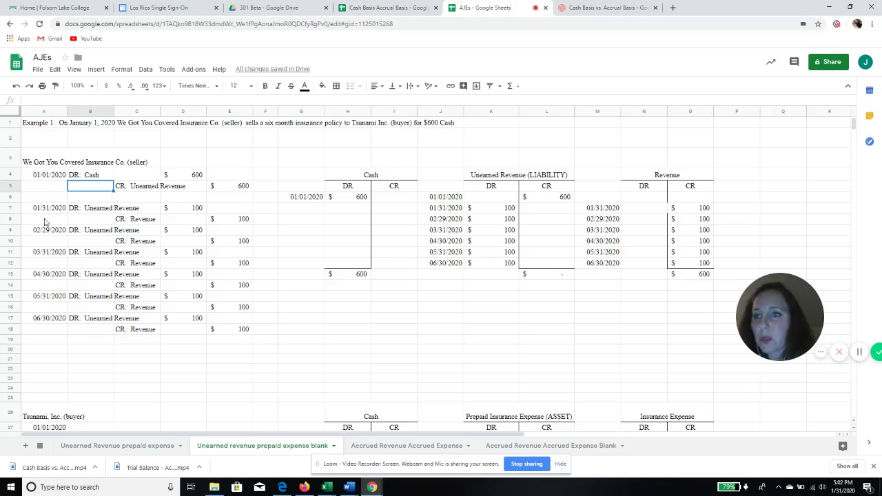
Step: Label the seller's 01/31/2020 journal entry as AJE in A8
click(51, 175)
click(49, 222)
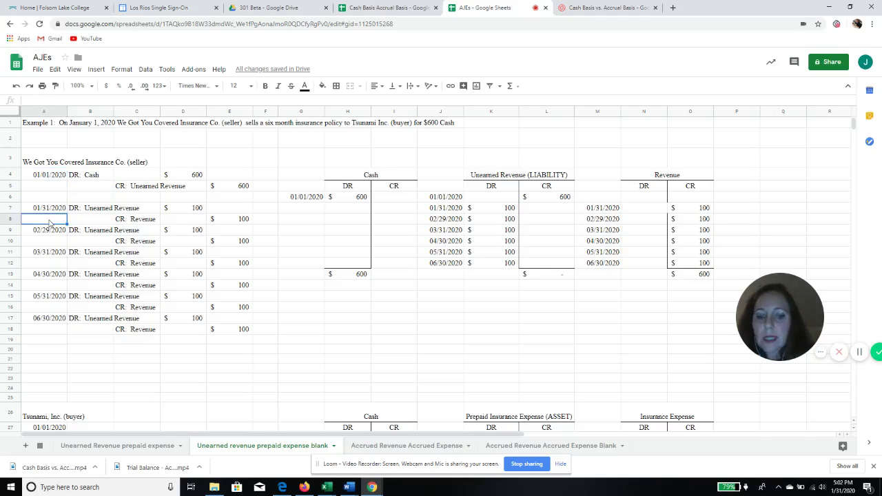
text(AJE)
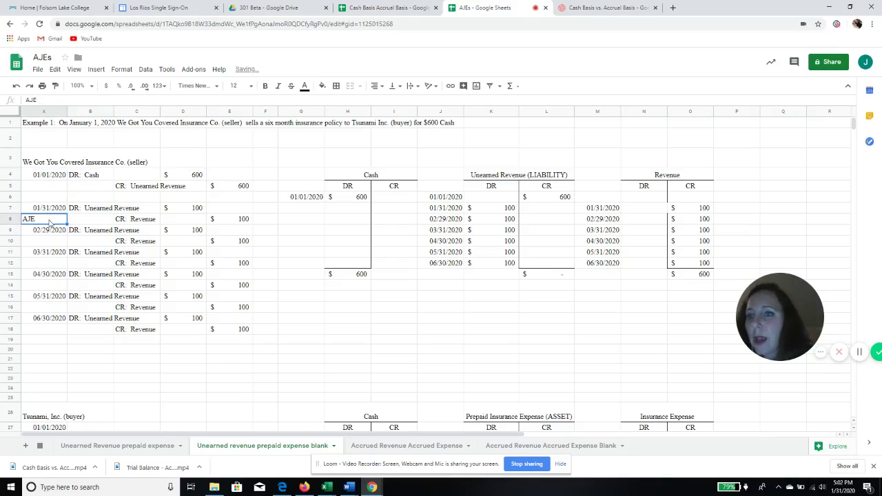
Step: Copy the AJE label from A8 into A10, A12, A14, A16 and A18 for the remaining monthly adjustments
key(ctrl+c)
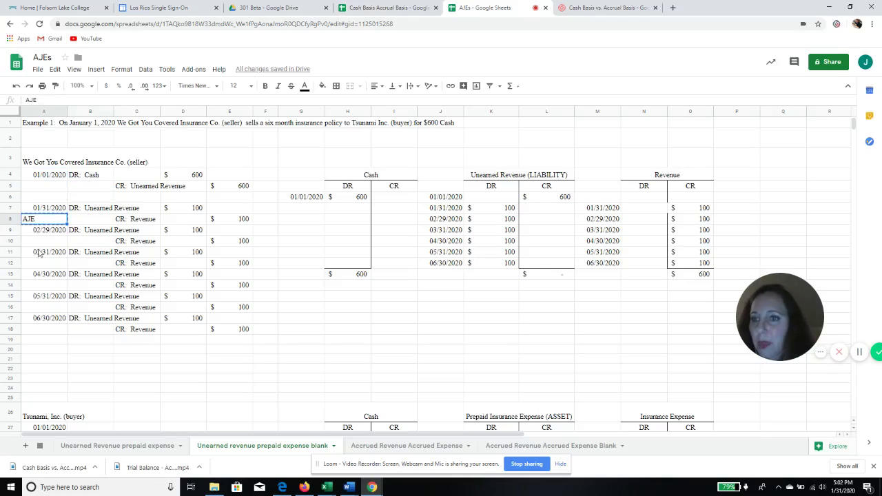
click(41, 245)
key(ctrl+v)
click(41, 262)
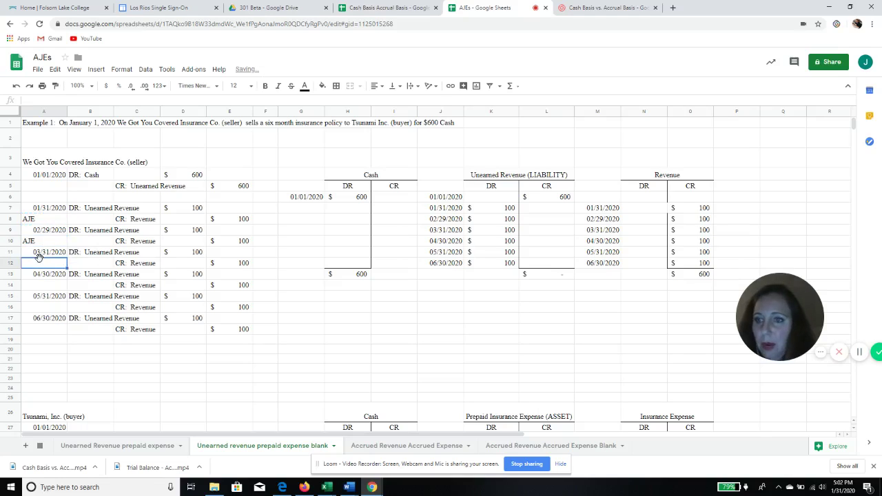
key(ctrl+v)
click(42, 286)
key(ctrl+v)
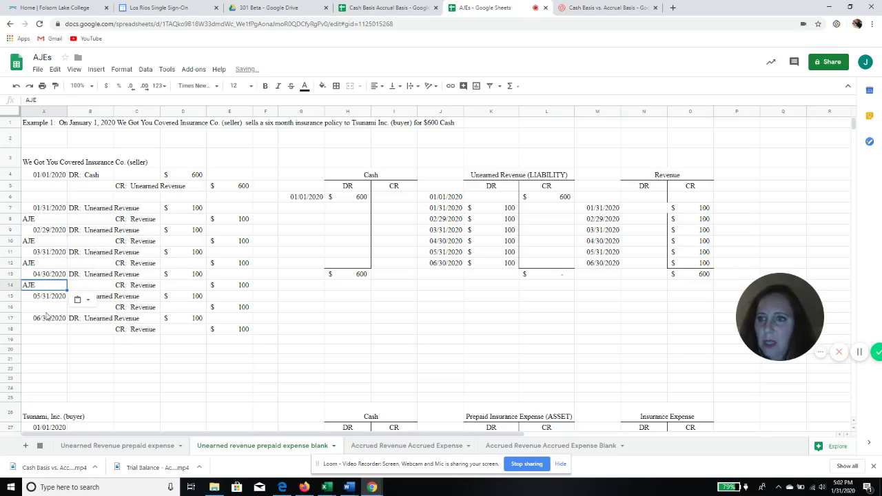
click(47, 307)
key(ctrl+v)
click(49, 330)
key(ctrl+v)
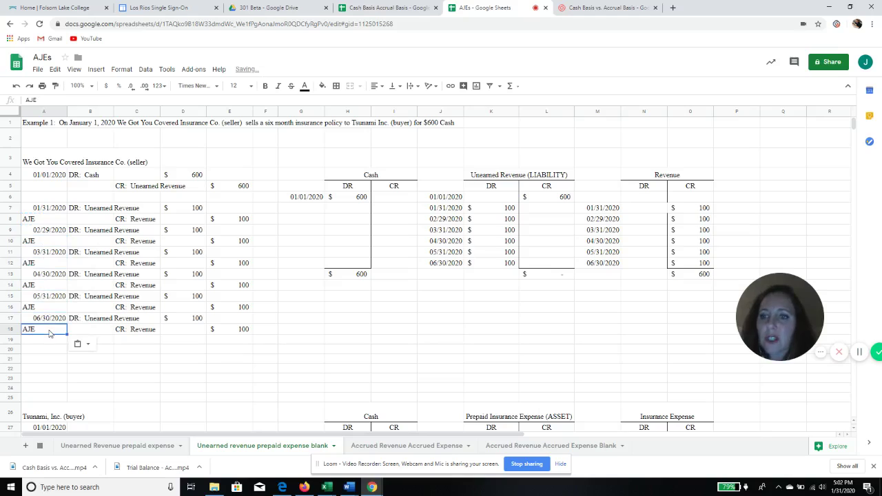
click(72, 372)
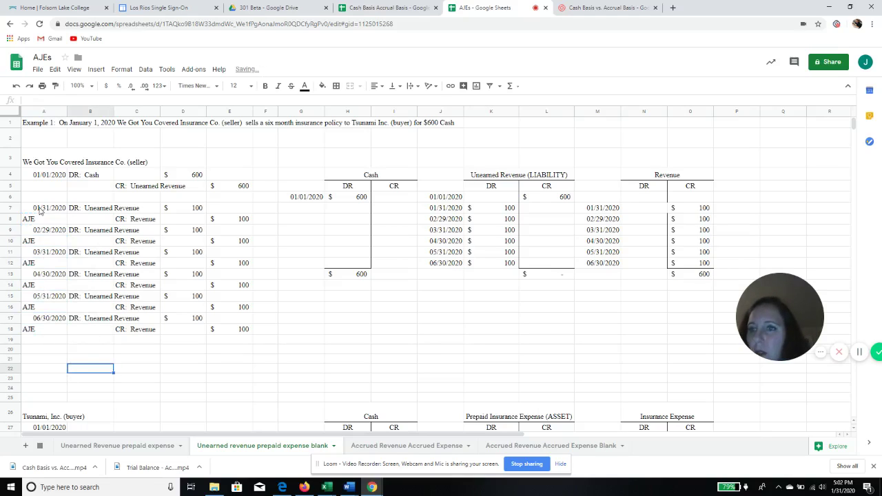
Step: Copy the adjustment dates and AJE labels from A7:A18 into the buyer's section starting at A27
drag(41, 208, 45, 330)
right_click(44, 331)
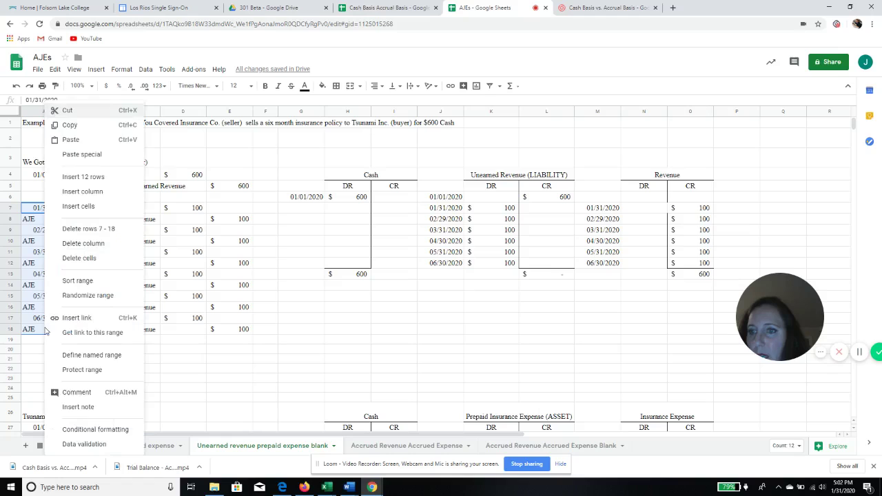
click(66, 125)
click(50, 428)
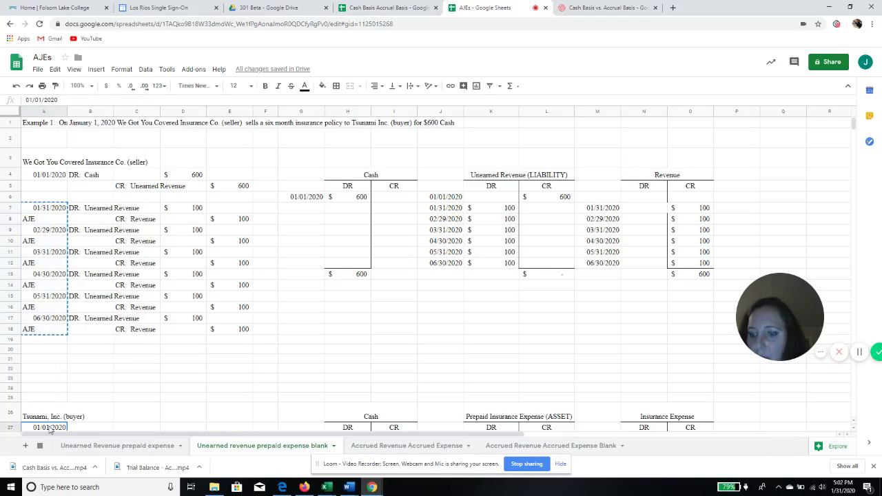
key(ctrl+v)
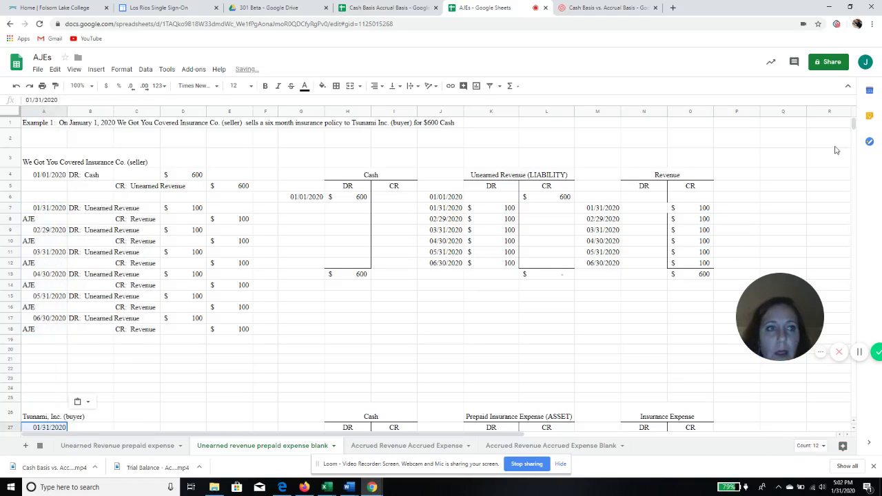
drag(852, 126, 853, 133)
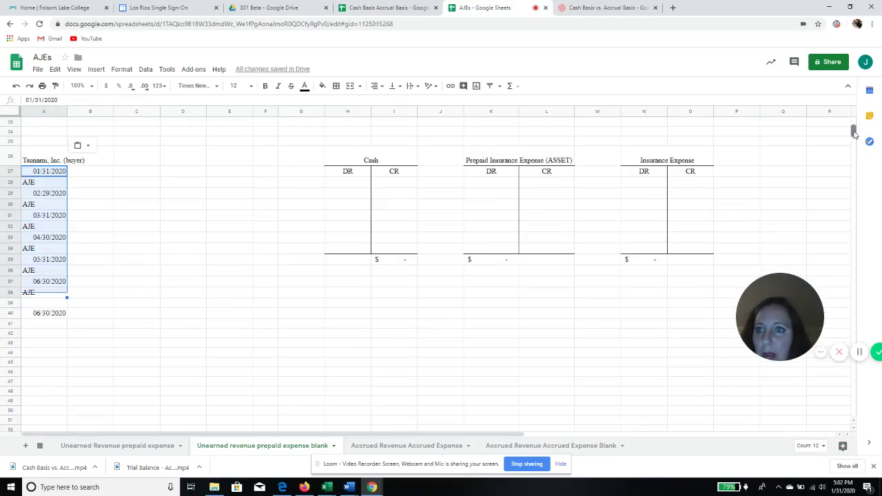
Step: Copy the seller's dates and AJE labels from A4:A18 into the buyer's section starting at A27, overwriting the existing dates
click(186, 295)
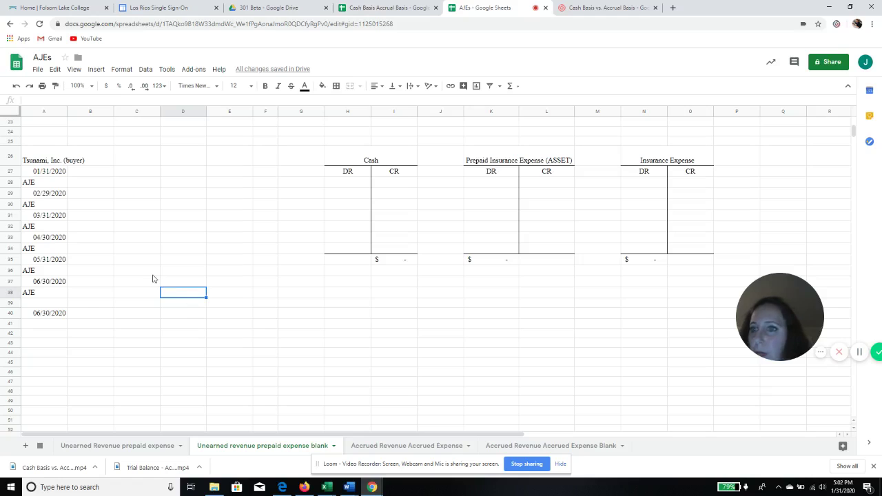
click(849, 131)
drag(854, 134, 853, 118)
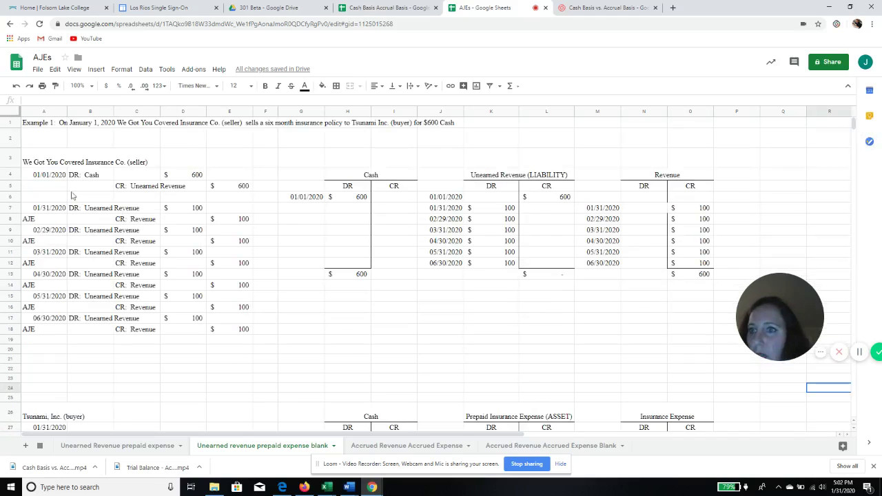
drag(48, 176, 52, 334)
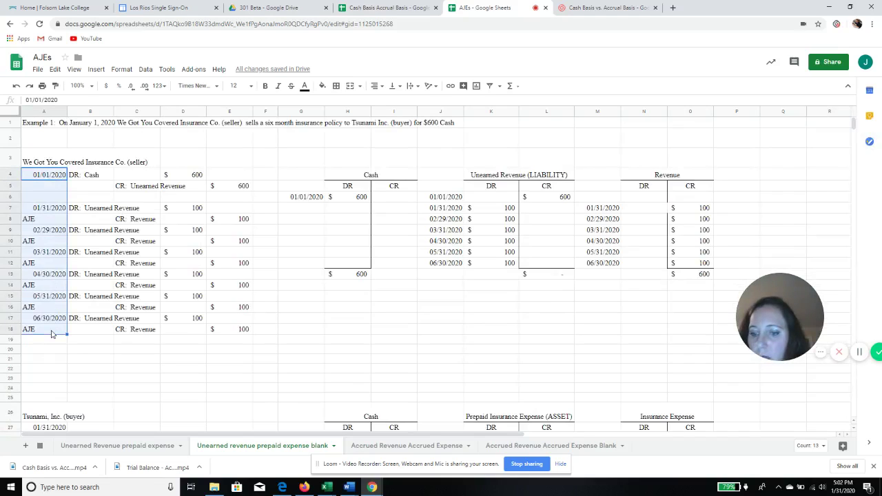
key(ctrl+c)
click(42, 428)
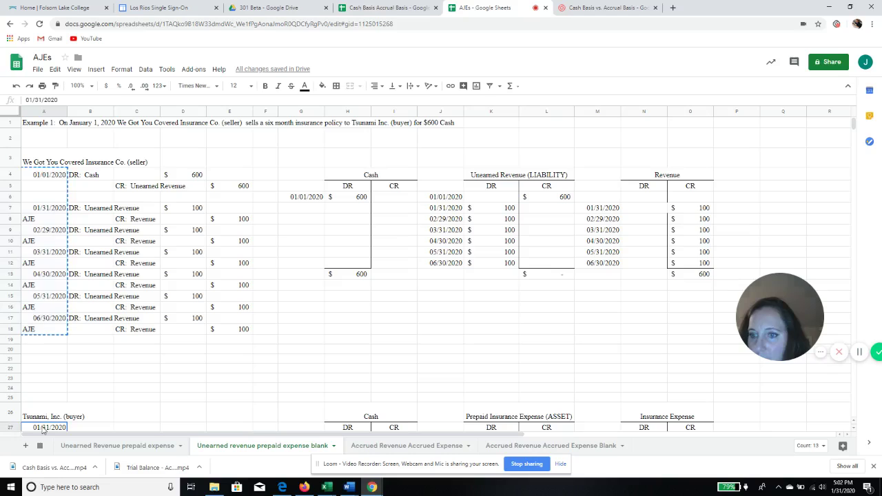
key(ctrl+v)
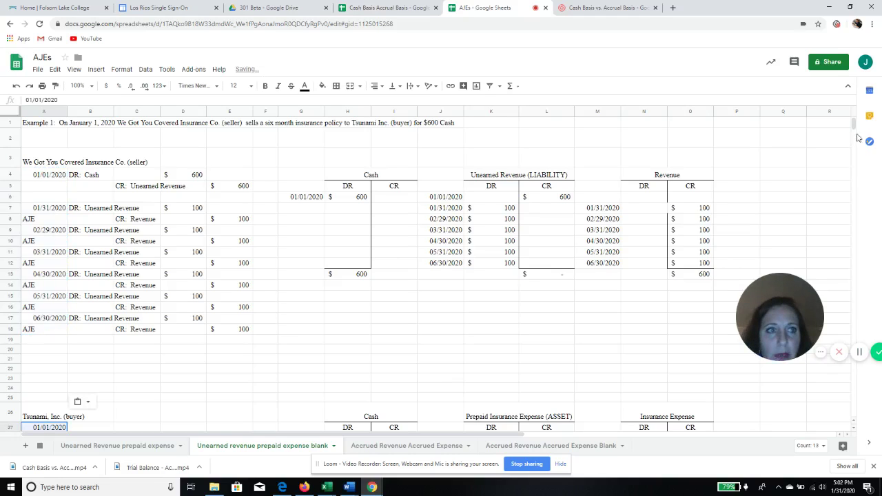
drag(857, 129, 853, 132)
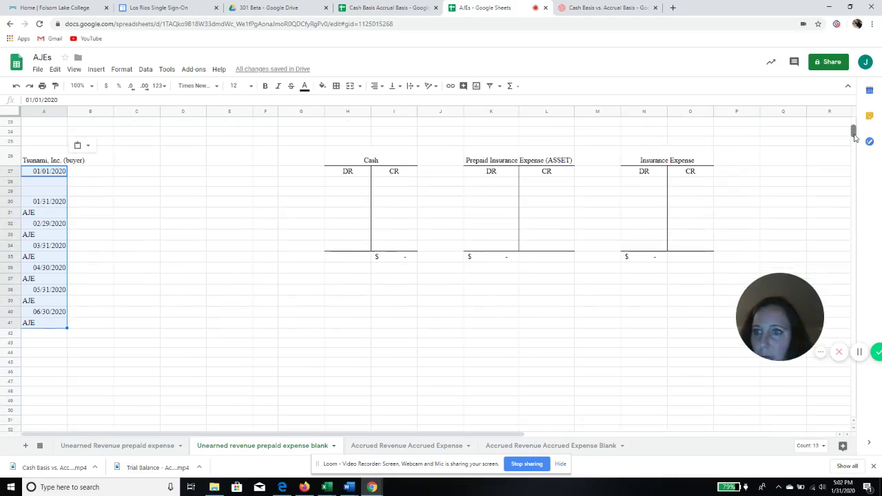
click(234, 278)
Step: Enter the credit line of the buyer's 01/01/2020 entry: CR: Cash in C28 with 600 in E28
click(96, 175)
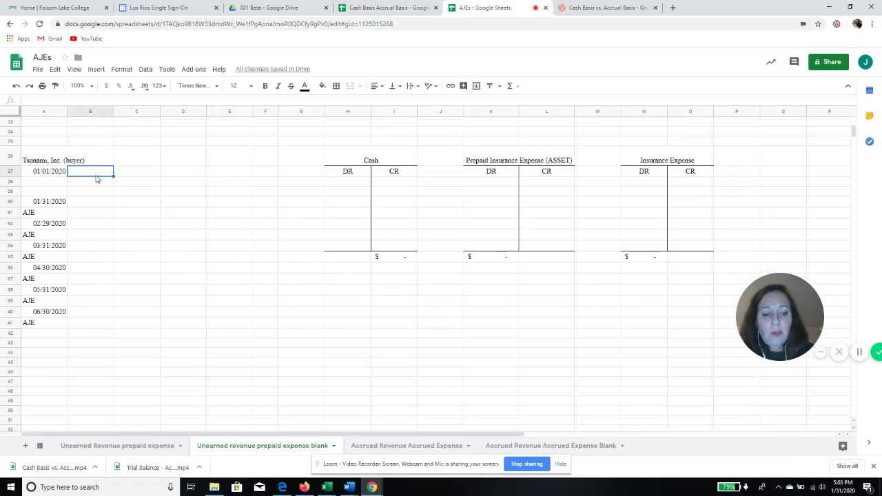
key(Down)
key(Right)
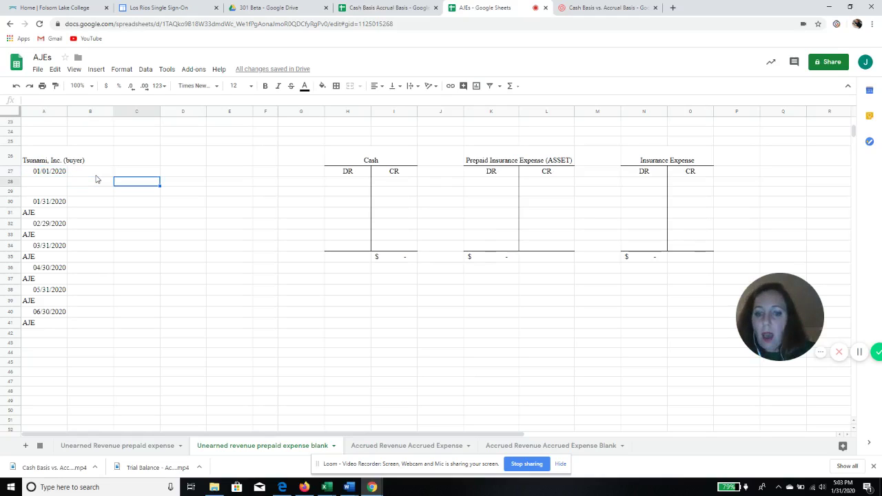
text(CR)
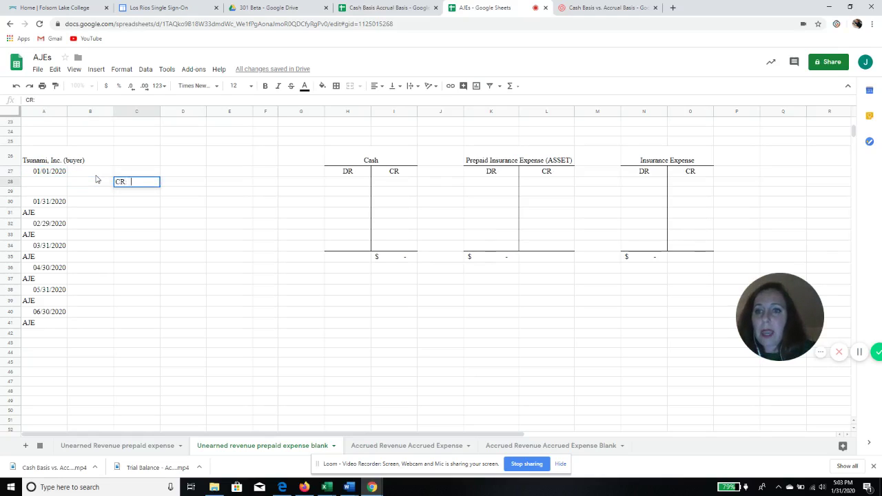
text(: Cash)
key(Tab)
key(Tab)
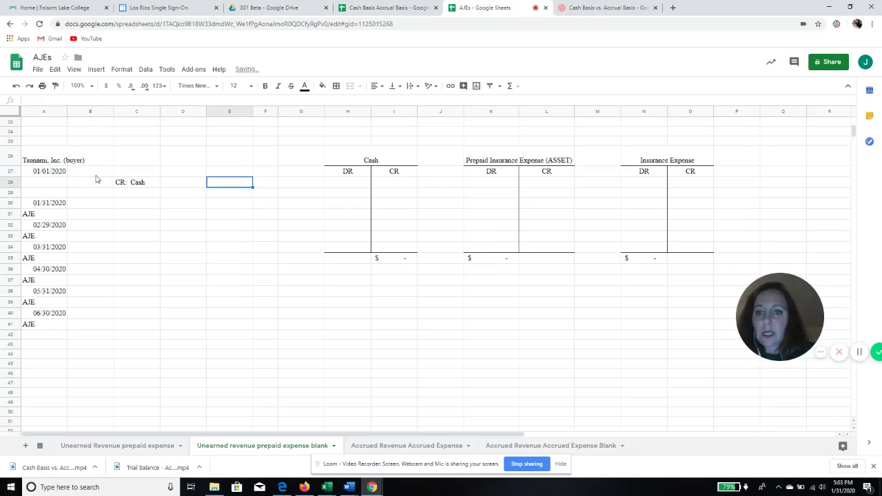
text(600)
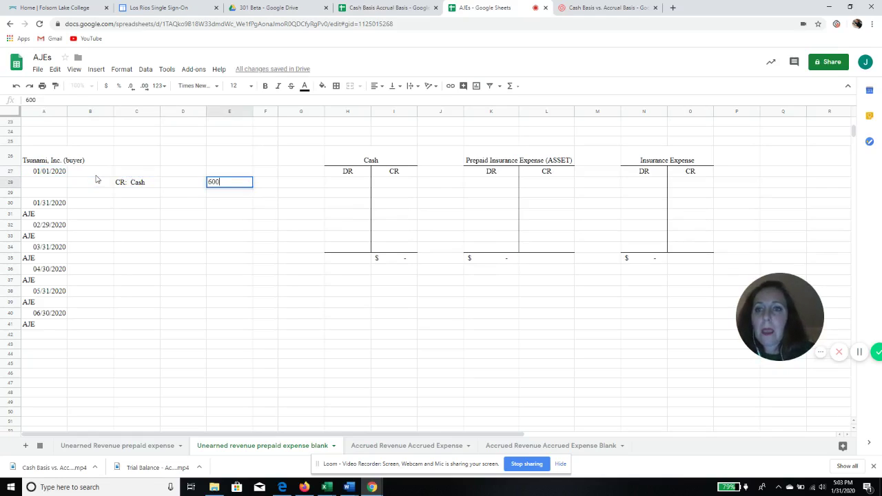
key(Return)
Step: Enter the debit line of the buyer's 01/01/2020 entry: DR: Prepaid Insurance Expense in B27 with 600 in D27
click(96, 175)
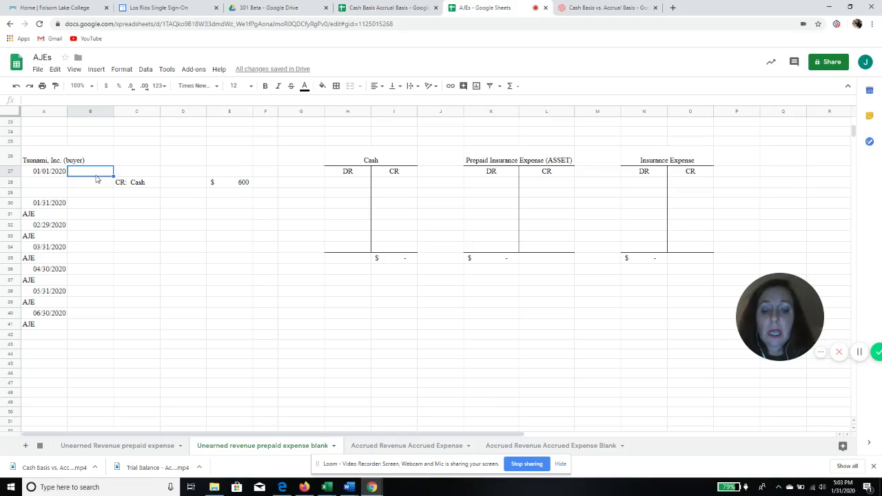
text(DR)
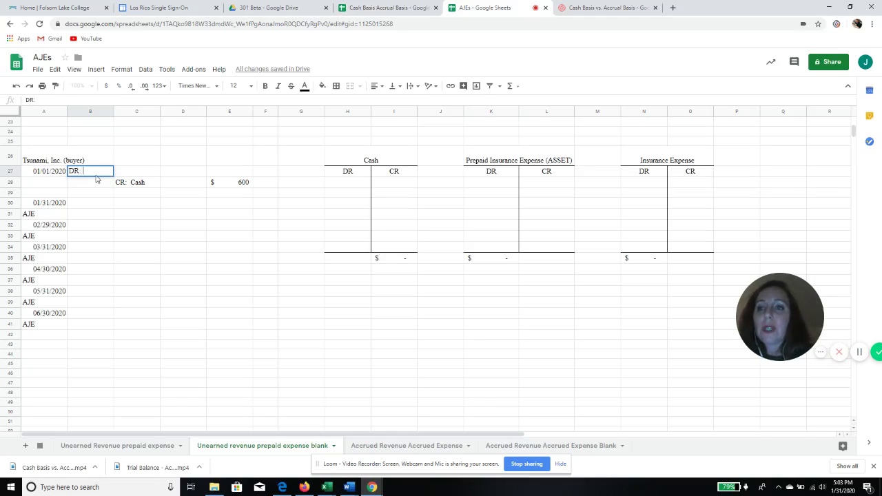
text(:  Prepaidid)
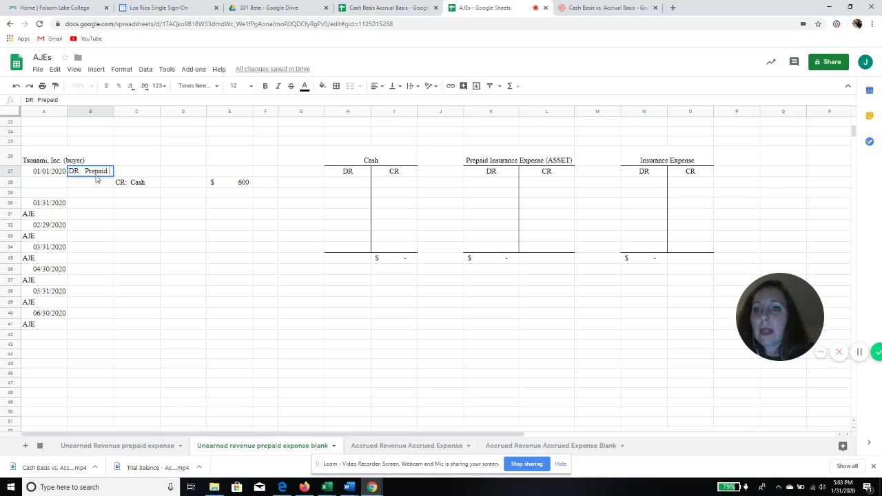
text( Insurance Expense)
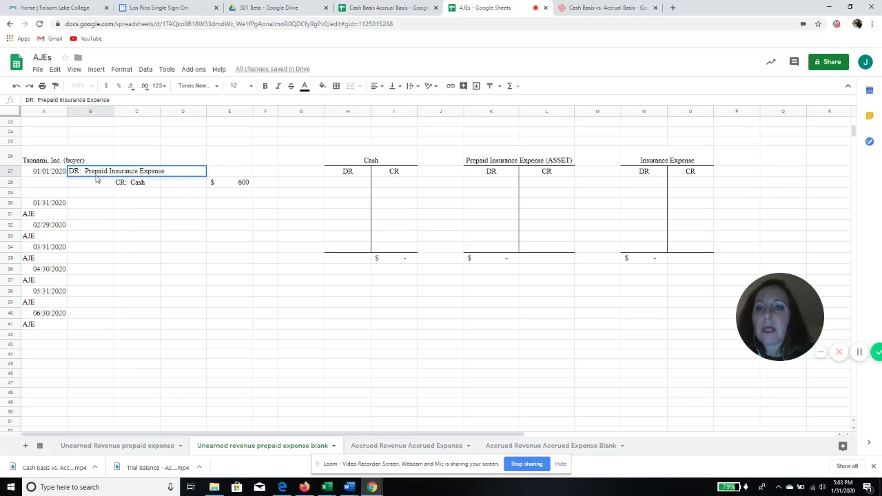
key(Tab)
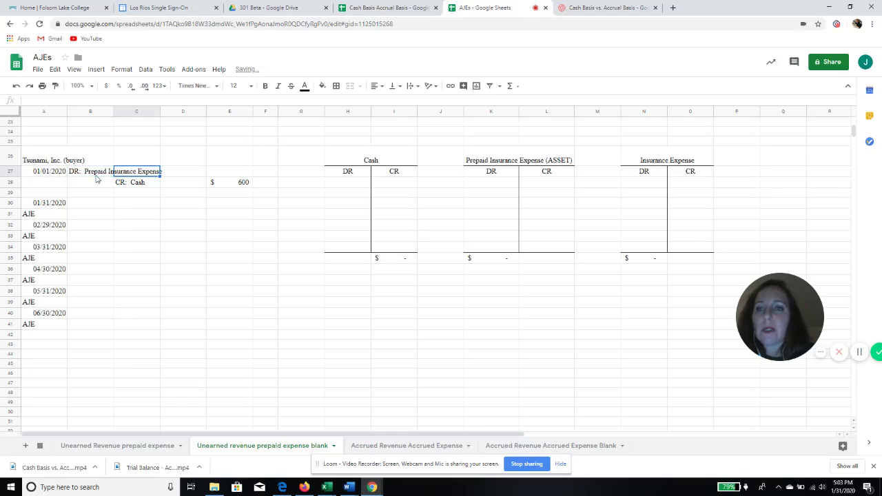
key(Tab)
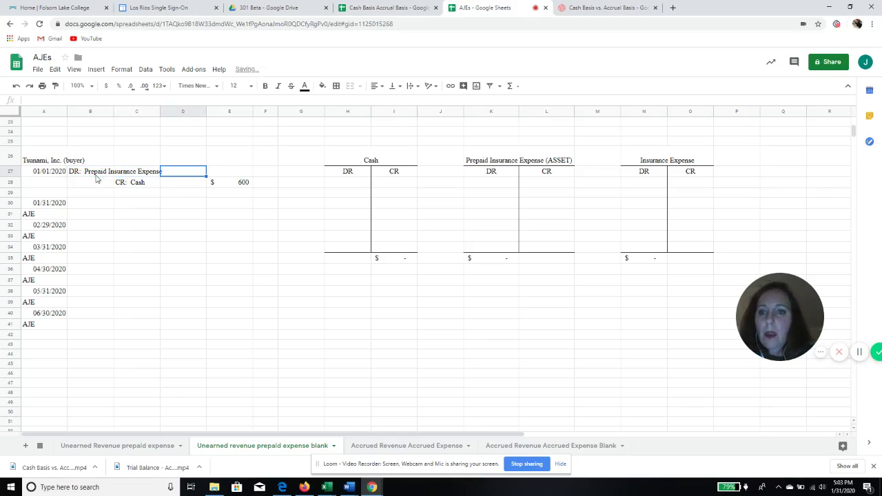
text(600)
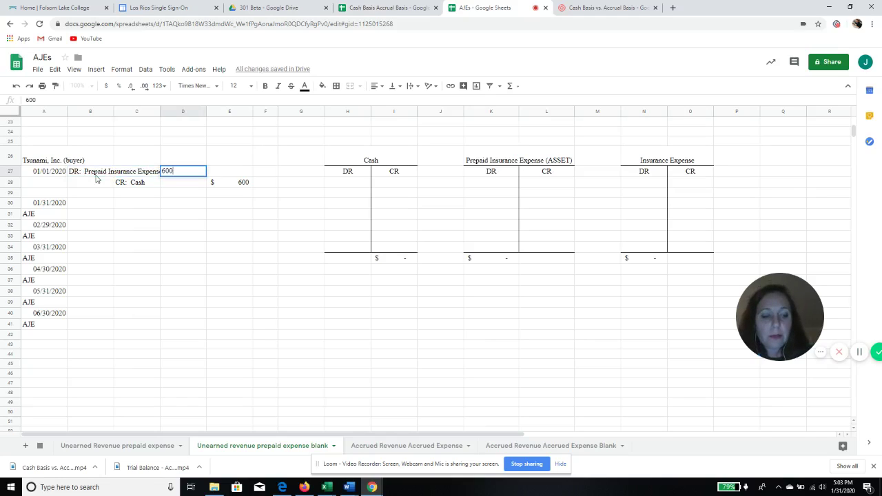
key(Return)
Step: Copy the 01/01/2020 date from A27 beside the buyer's Cash and Prepaid Insurance Expense T-accounts in G28 and J28
click(41, 175)
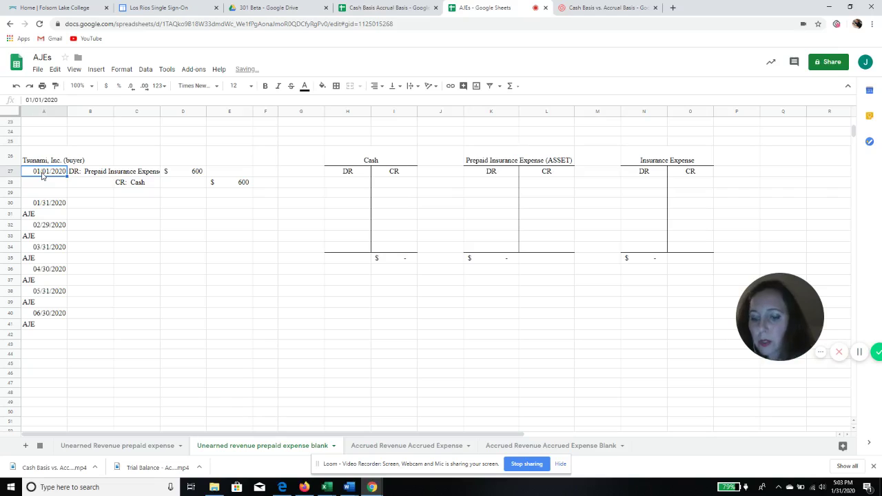
key(ctrl+c)
click(307, 183)
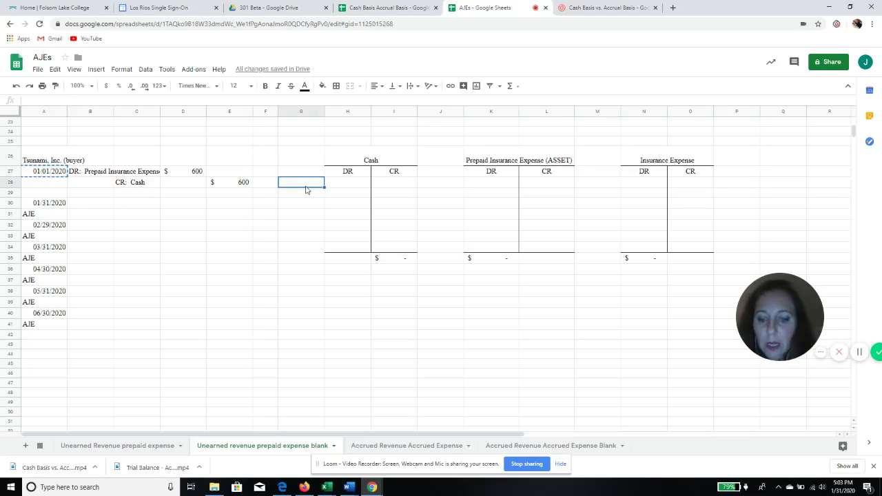
key(ctrl+v)
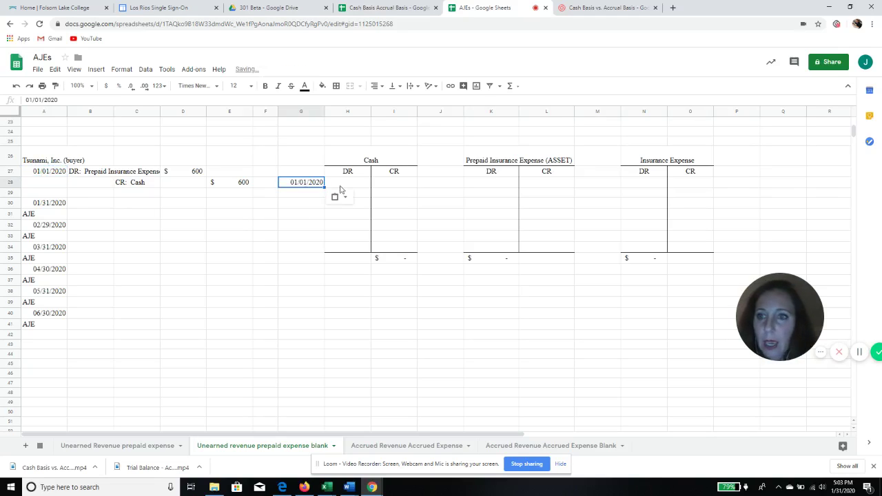
click(447, 183)
key(ctrl+v)
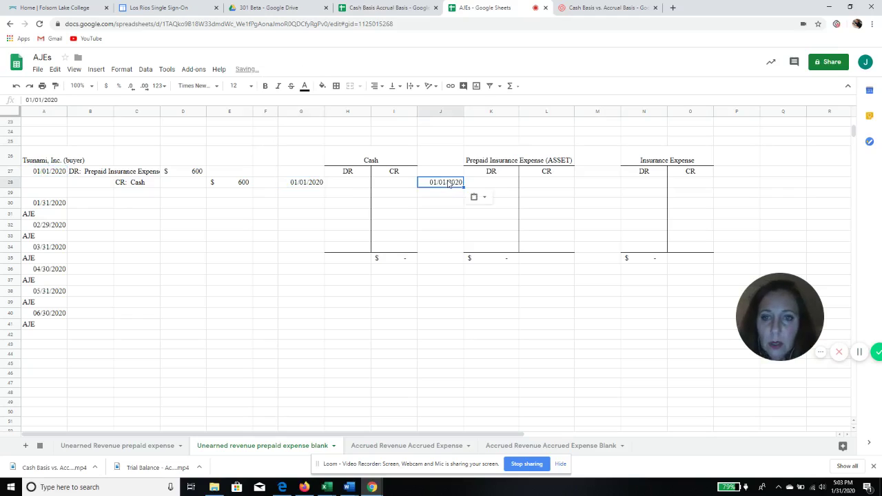
Step: Post 600 to the credit side of Cash in I28 and to the debit side of Prepaid Insurance Expense in K28
click(405, 186)
text(=E28)
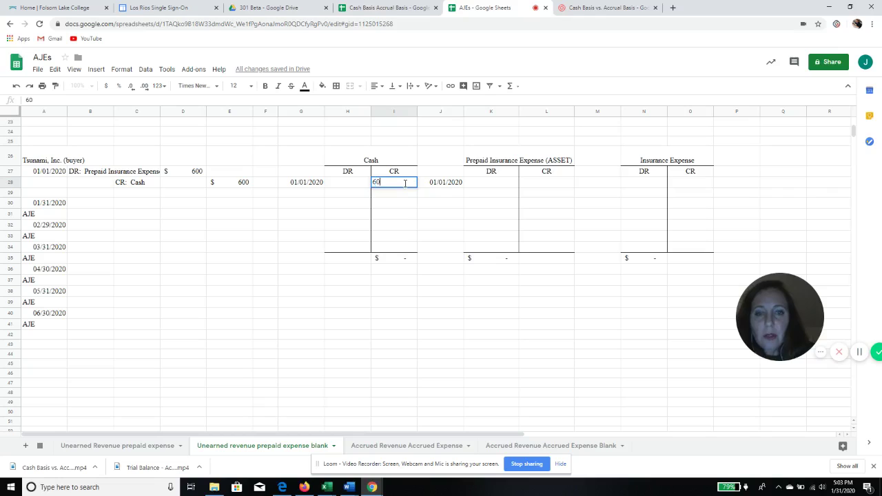
key(Tab)
key(Tab)
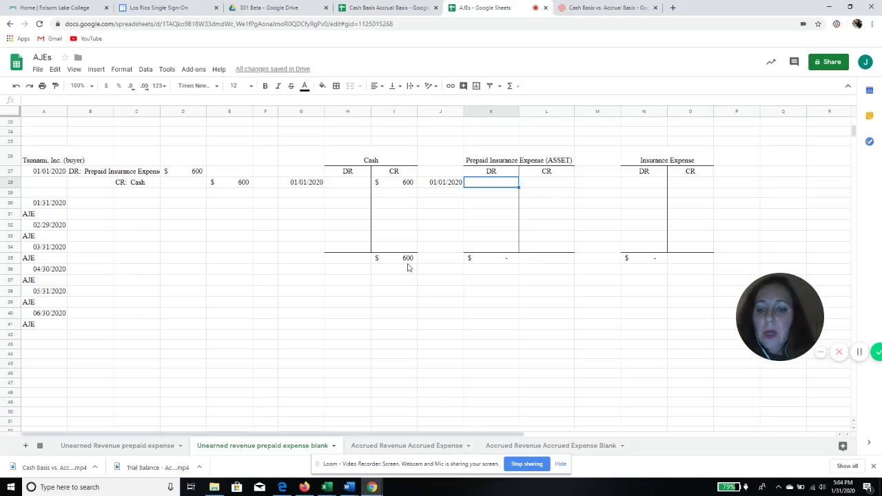
text(=i28)
key(Return)
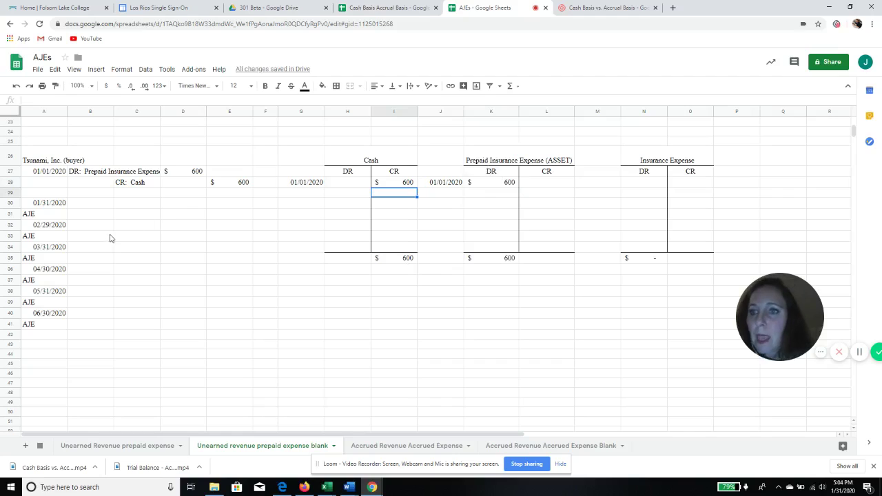
Step: Enter DR: Insurance Expense in B30 as the debit line of the buyer's 01/31/2020 adjusting entry
click(96, 208)
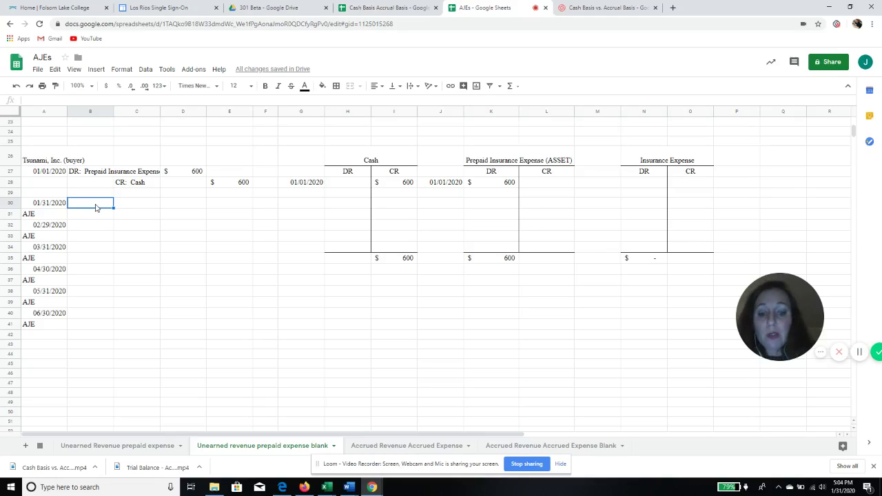
text(DR:  I)
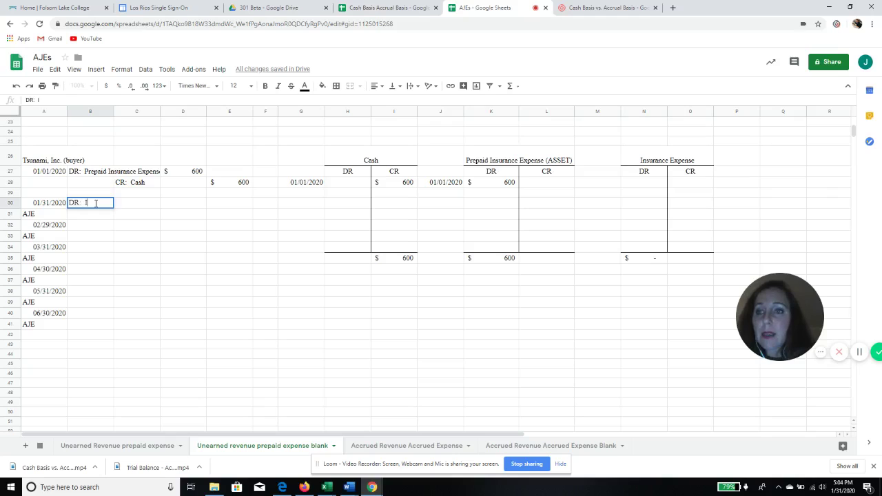
text(nsurance E)
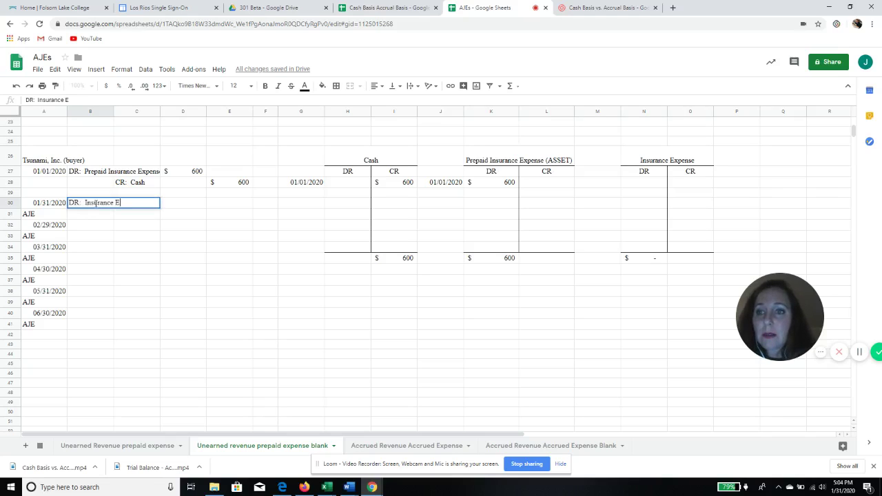
text(xpense)
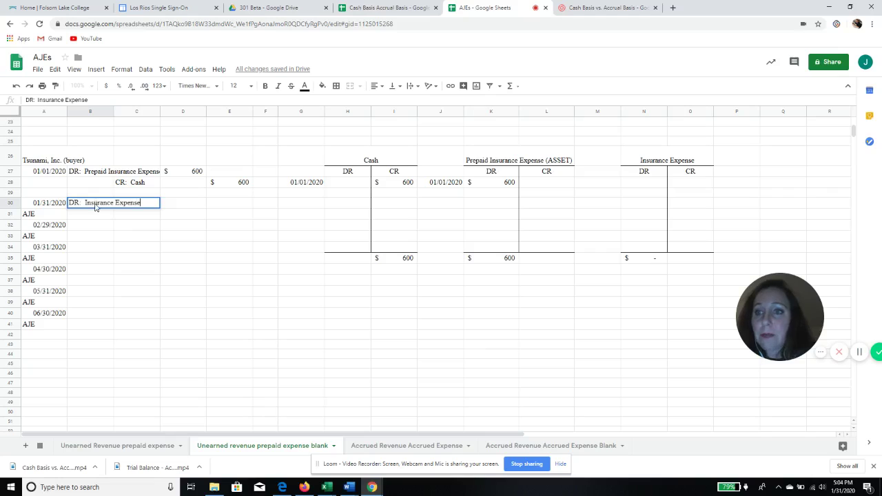
key(Return)
Step: Enter CR: Prepaid Insurance Expense in C31 as the 01/31/2020 credit line, and select D30 for the debit amount
key(Right)
text(CR:  Pr)
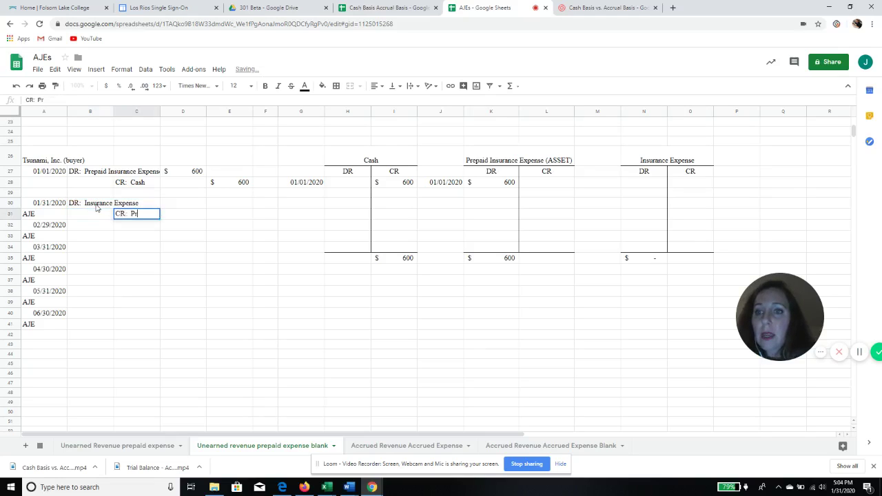
text(epaid In)
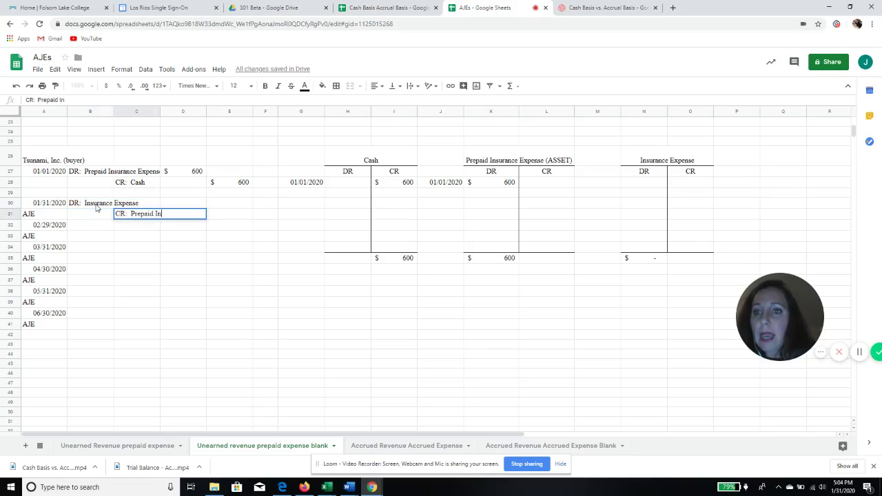
text(surance)
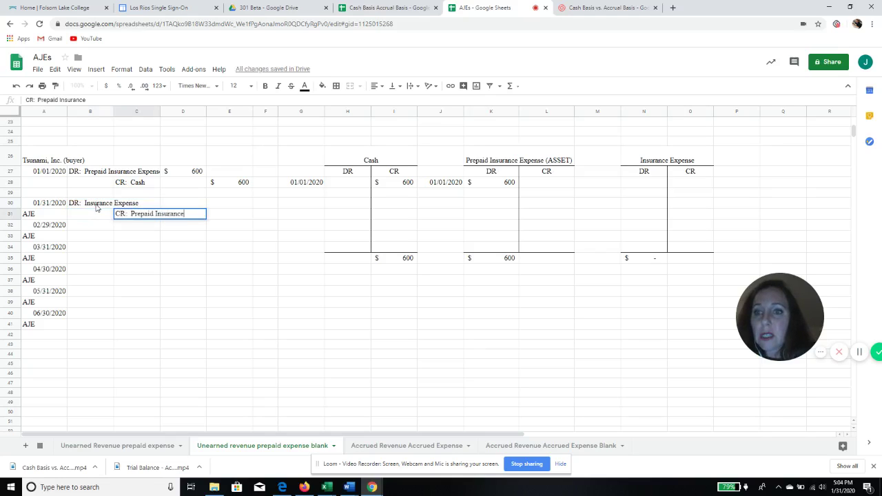
text( Expn)
text(ense)
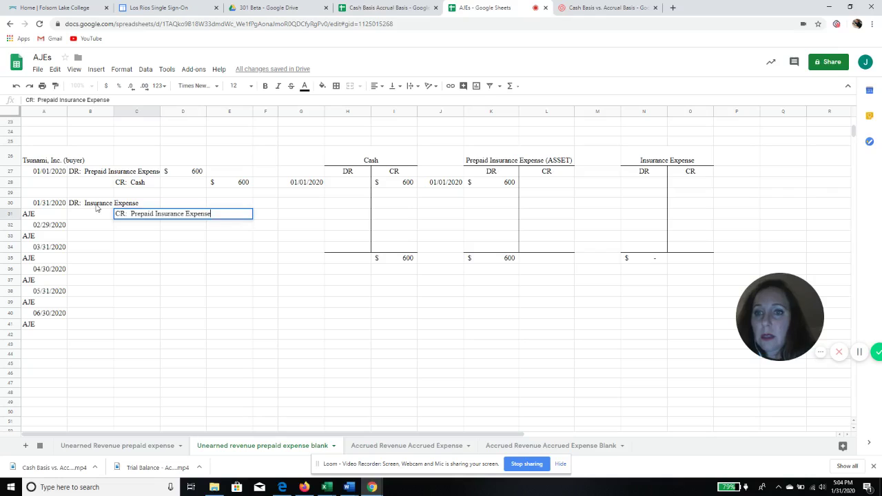
key(Tab)
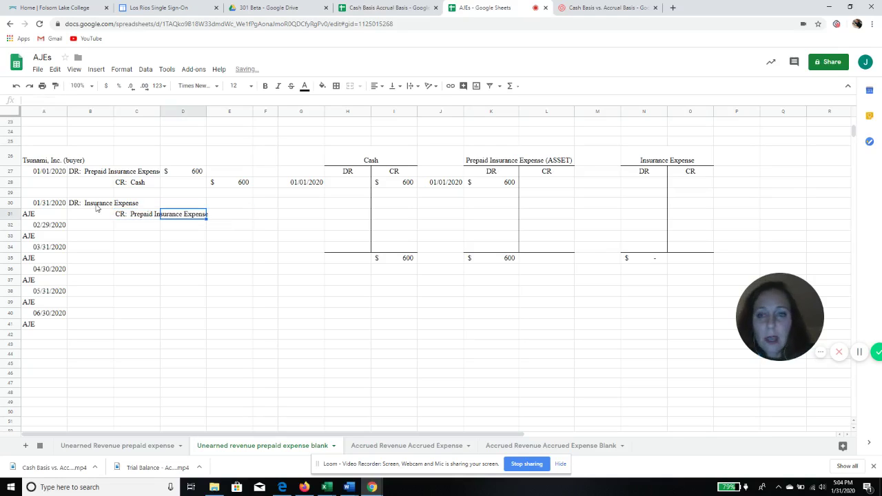
key(Up)
key(Right)
key(Left)
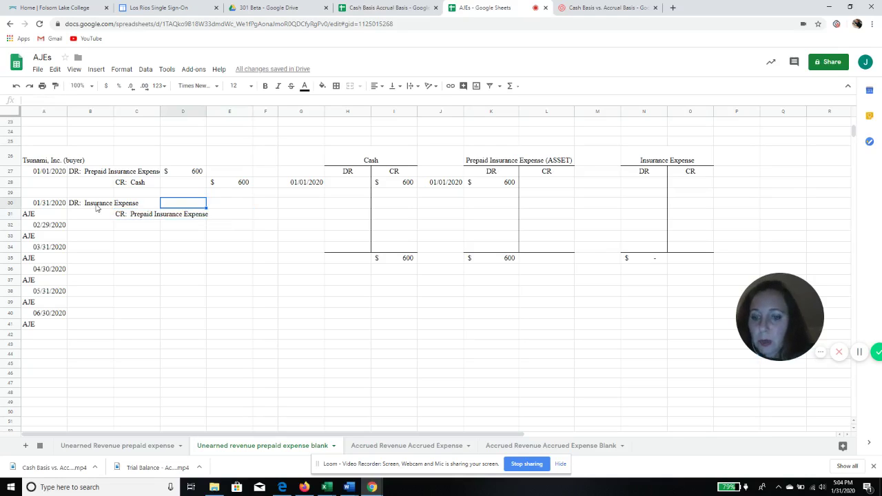
Step: Enter 100 as the debit amount in D30 and as the credit amount in E31 for the buyer's 01/31/2020 entry
text(6)
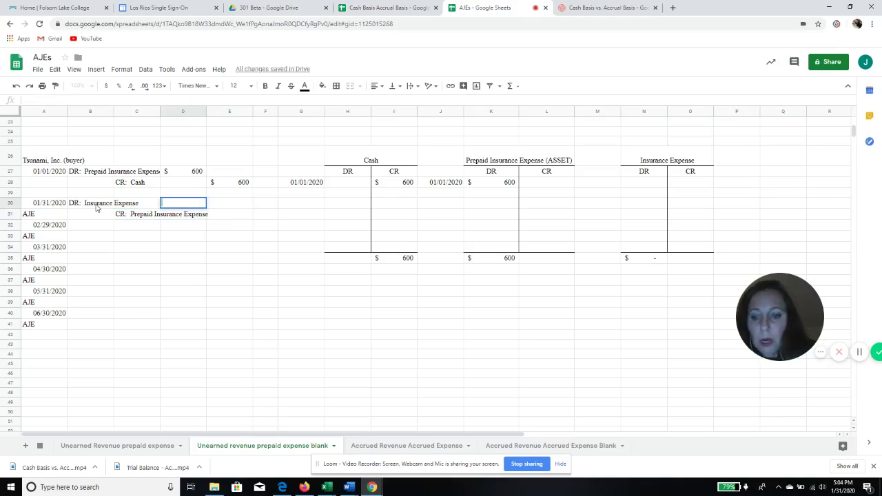
text(0)
key(Return)
key(Right)
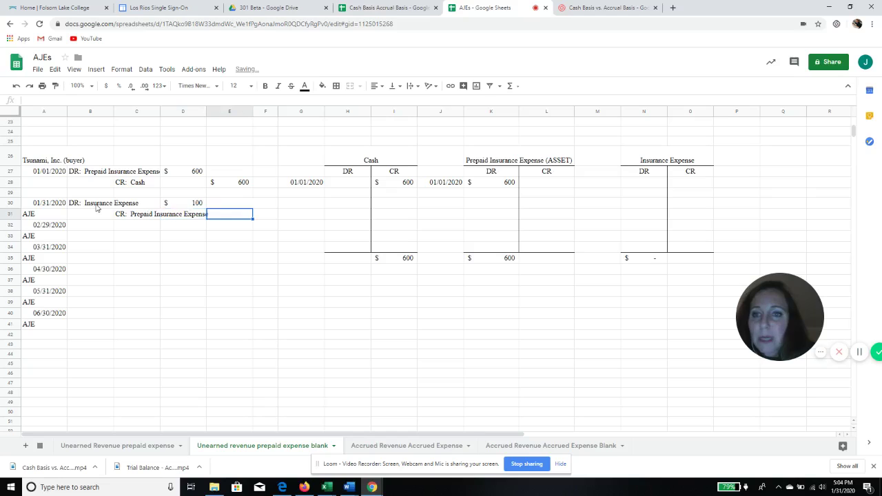
text(100)
key(Return)
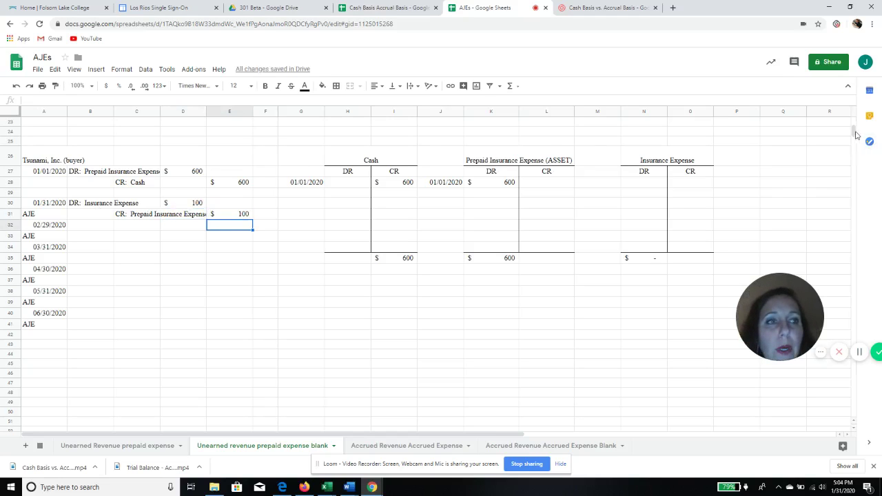
drag(856, 134, 856, 123)
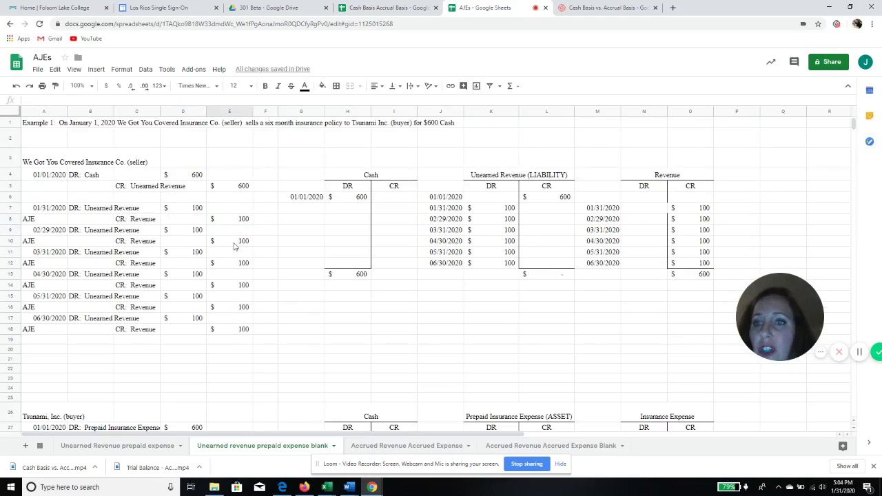
click(237, 221)
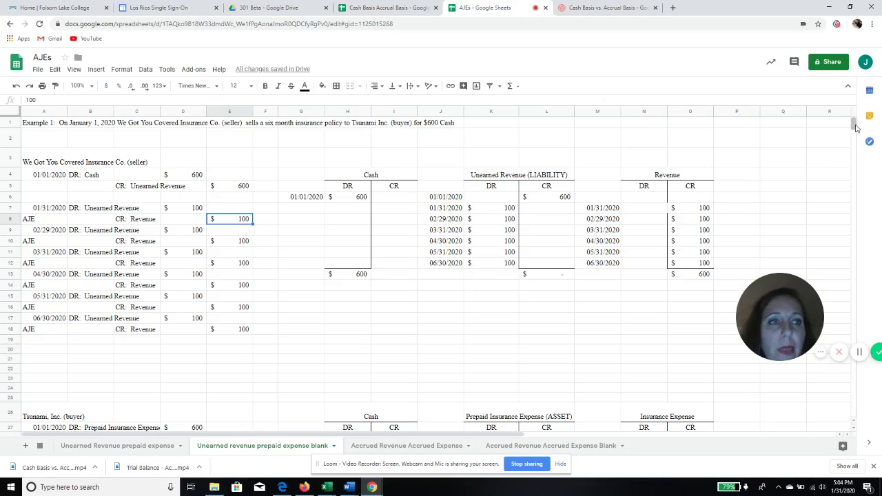
drag(855, 125, 858, 134)
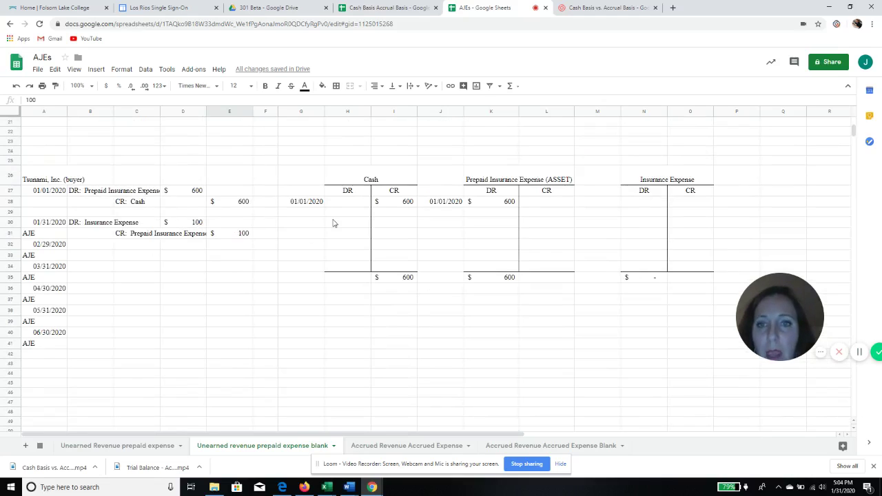
Step: Copy the 01/31/2020 date from A30 beside the Prepaid Insurance Expense and Insurance Expense T-accounts in J29 and M29
click(45, 225)
key(ctrl+c)
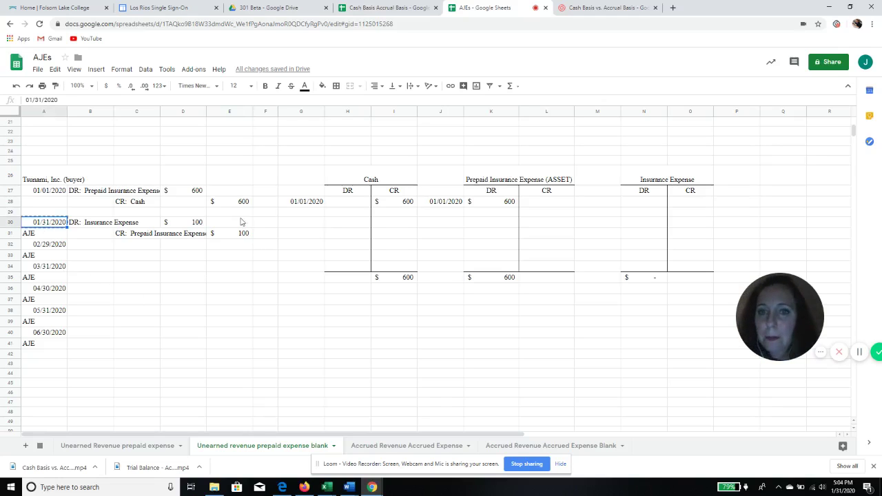
click(310, 217)
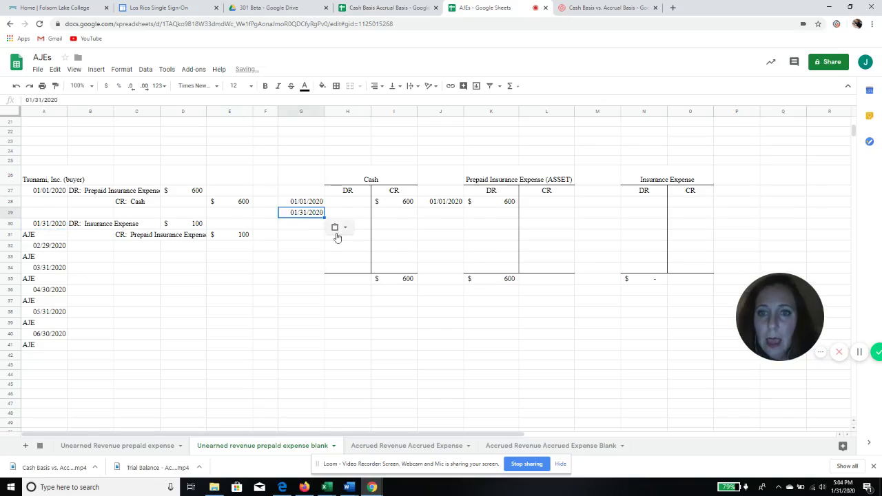
key(ctrl+z)
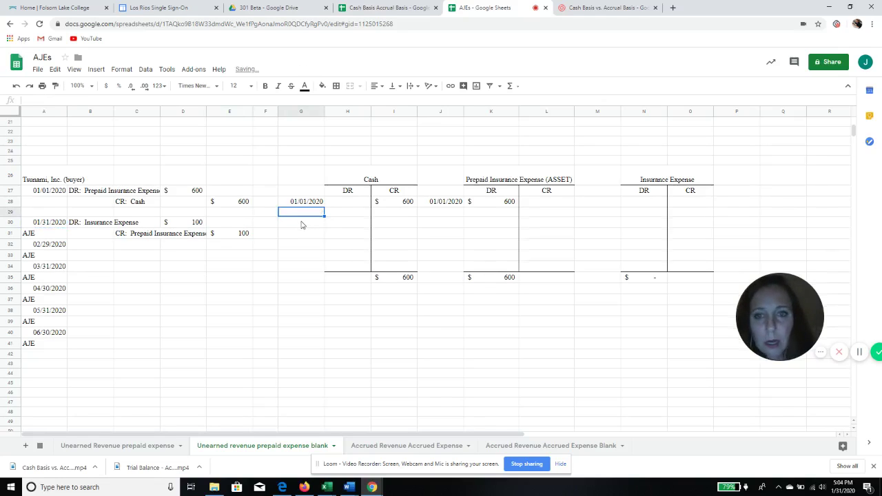
click(434, 213)
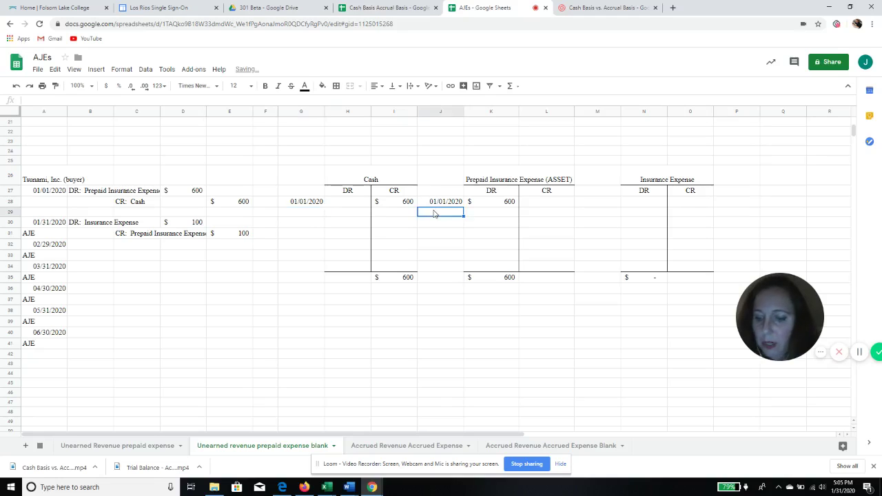
key(ctrl+v)
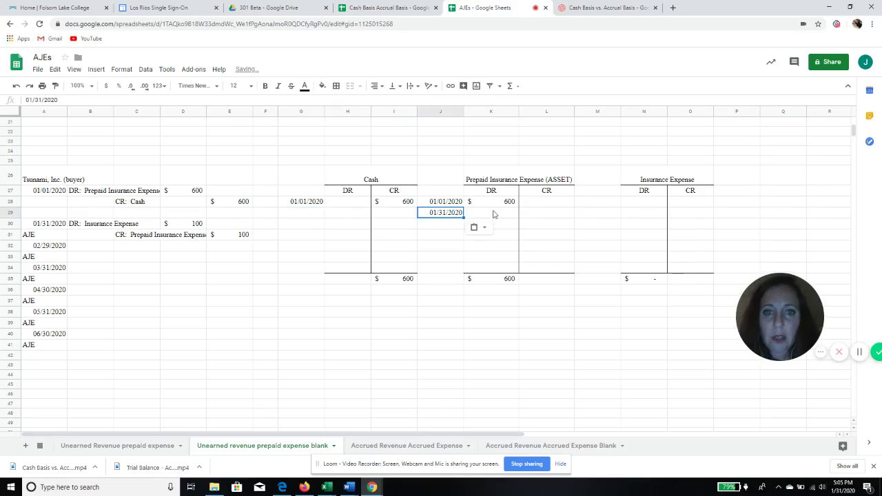
click(605, 217)
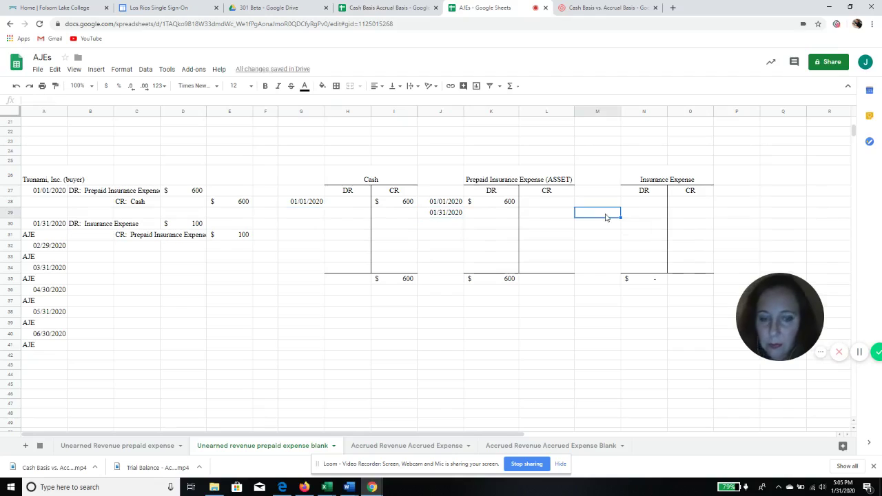
key(ctrl+v)
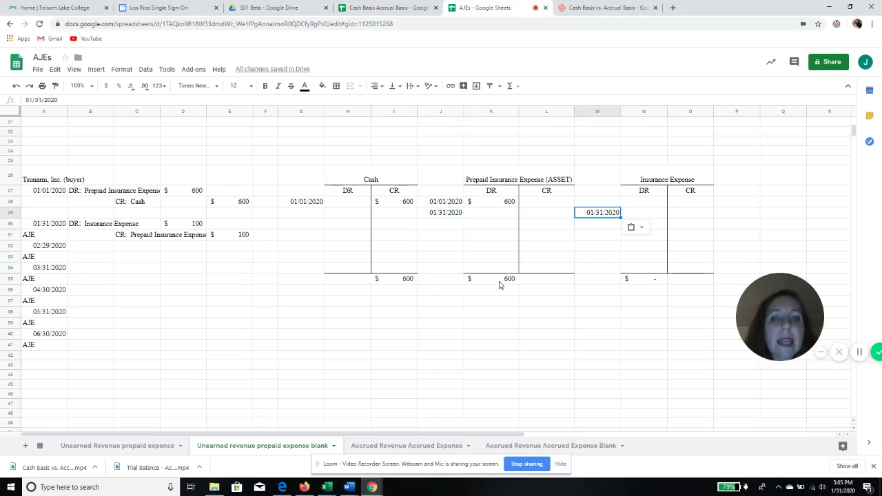
Step: Post 100 to the credit side of Prepaid Insurance Expense in L29 and to the debit side of Insurance Expense in N29
click(542, 215)
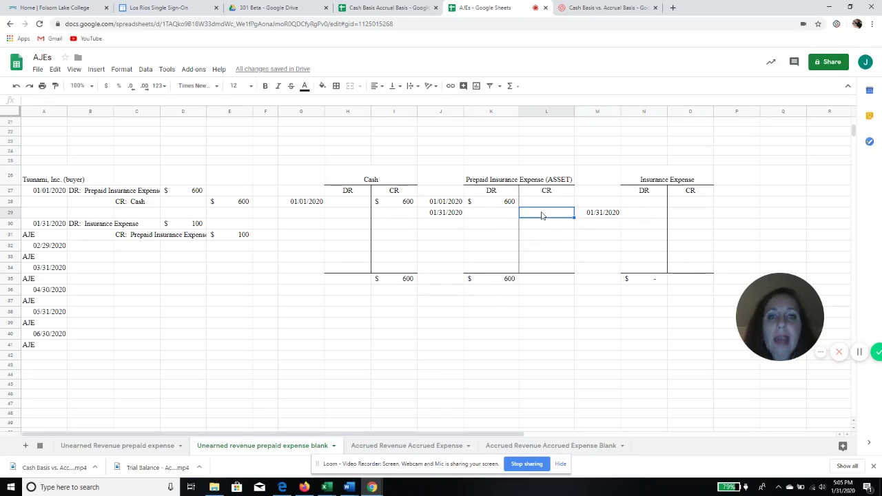
text(100)
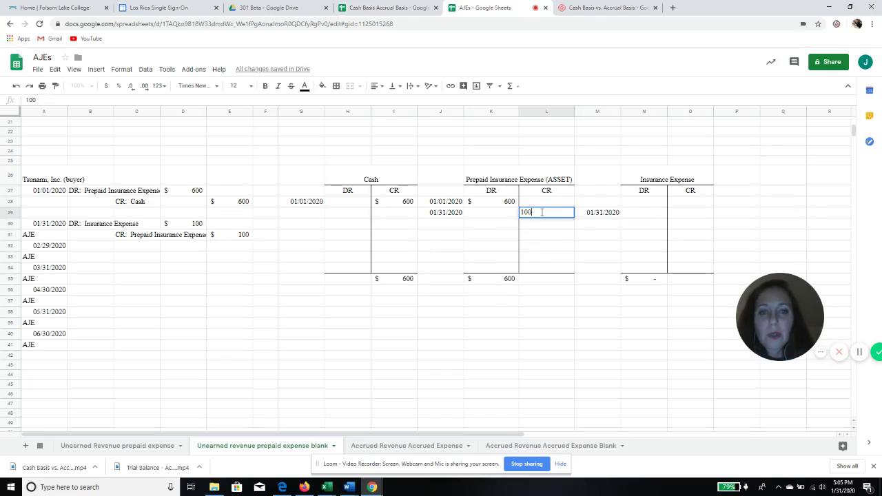
key(Return)
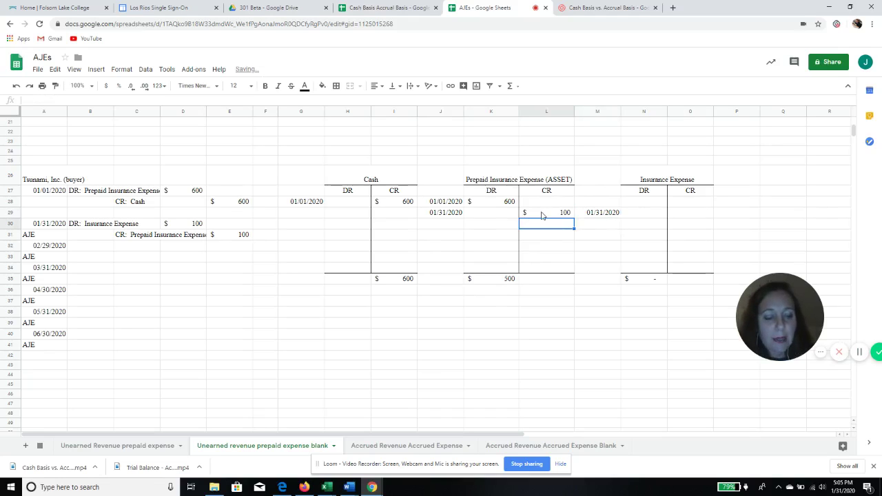
click(542, 216)
key(Right)
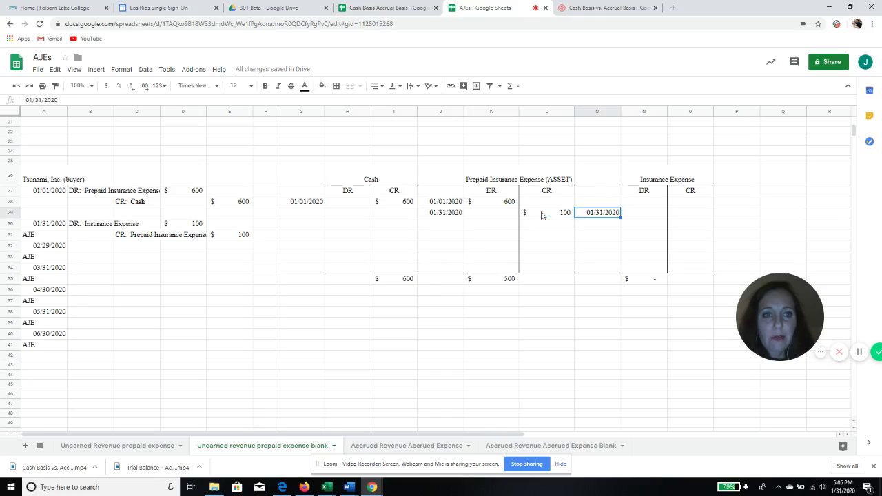
key(Right)
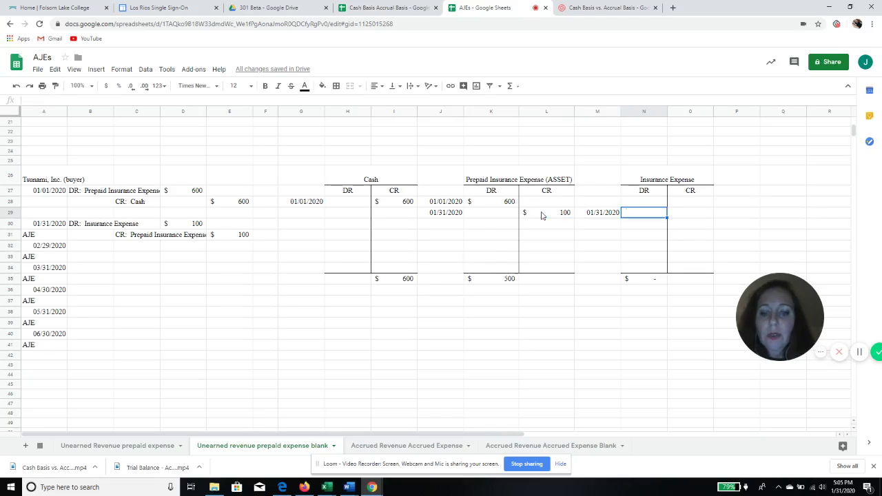
text(100)
key(Return)
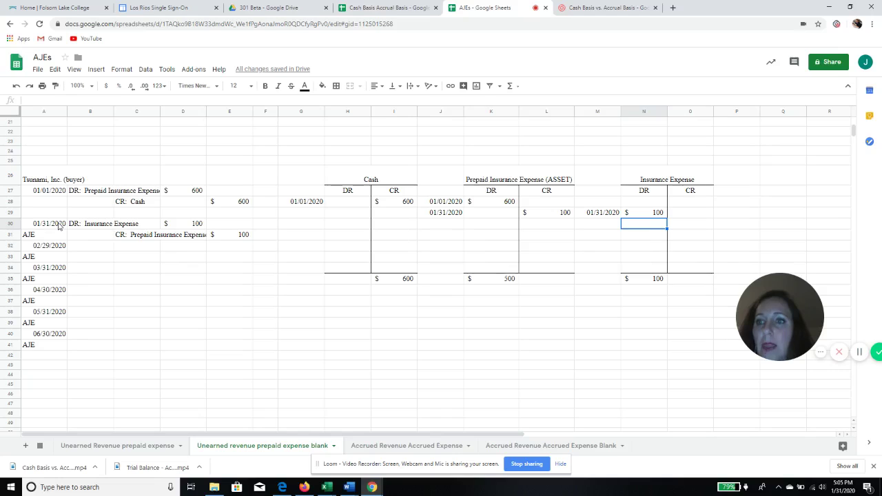
Step: Copy the January adjusting entry in B30:E31 into B32:E41 for the 02/29/2020 through 06/30/2020 entries
drag(77, 225, 212, 236)
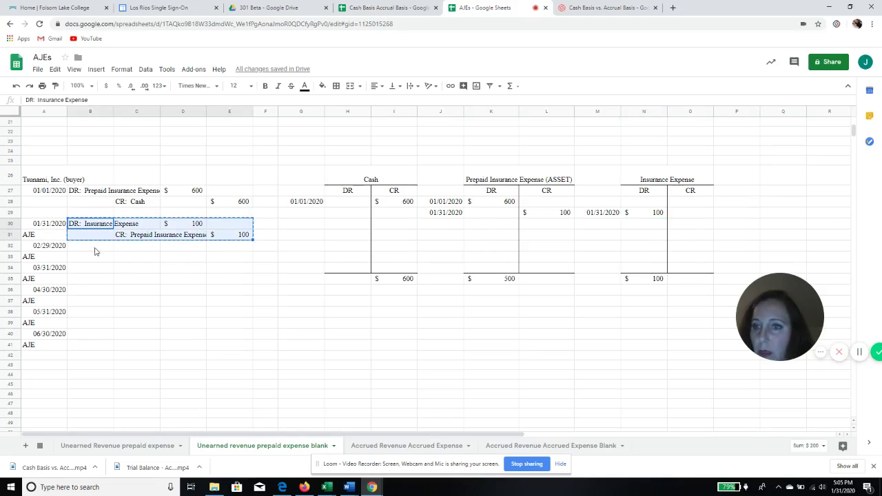
key(ctrl+c)
drag(96, 246, 97, 345)
key(ctrl+v)
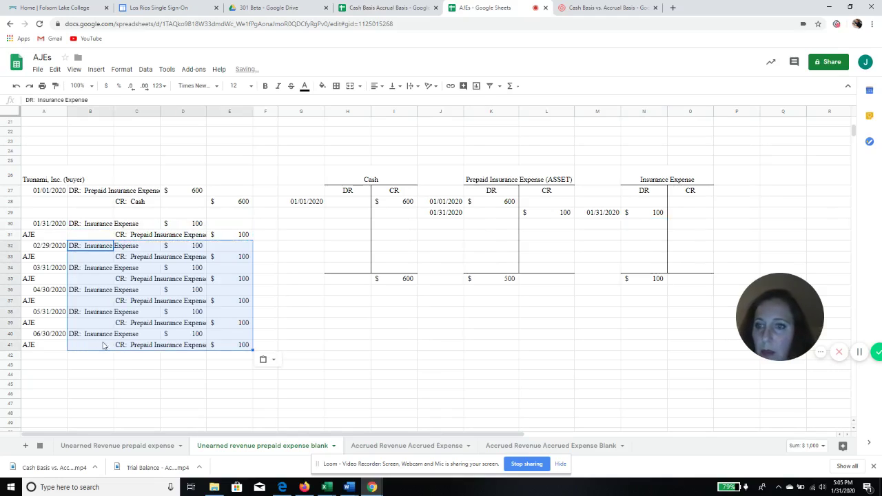
click(331, 337)
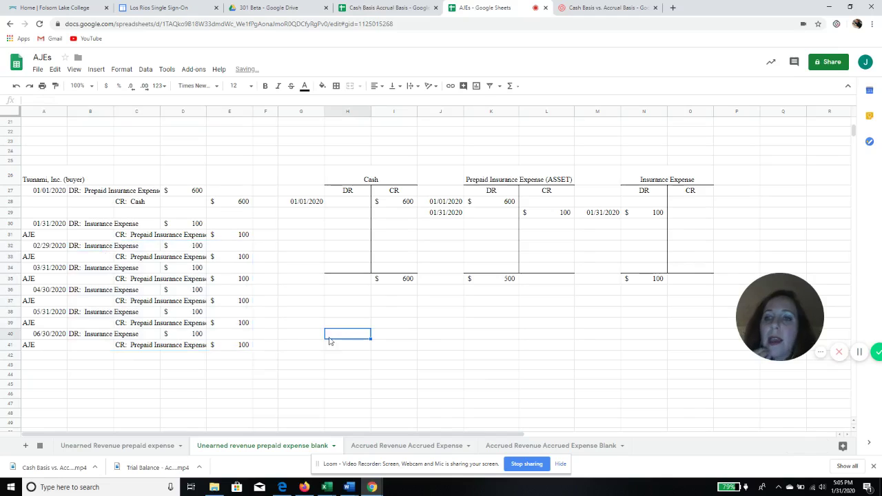
click(38, 249)
key(ctrl+c)
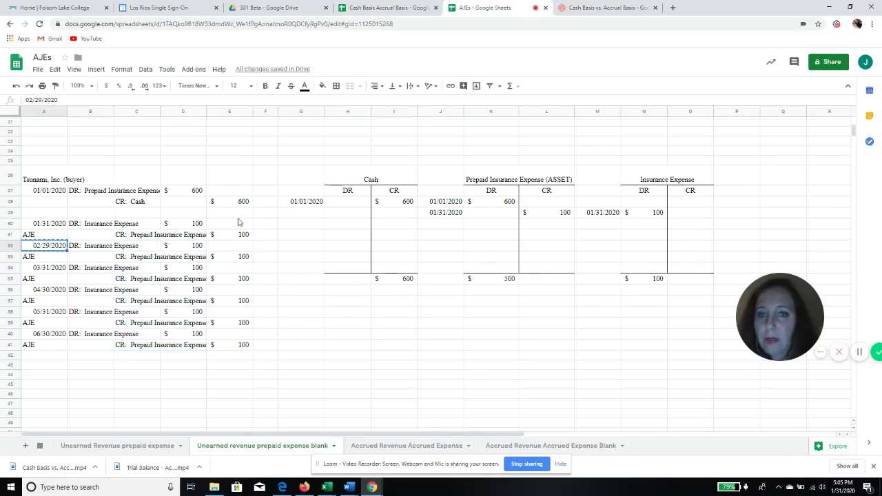
click(444, 224)
key(ctrl+c)
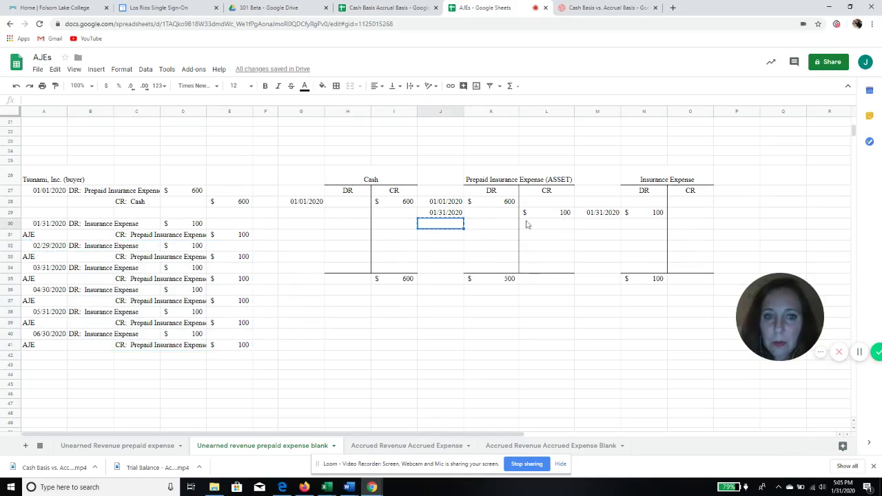
Step: Copy the 02/29/2020 date from A32 beside the Prepaid Insurance Expense and Insurance Expense T-accounts in J30 and M30
click(41, 248)
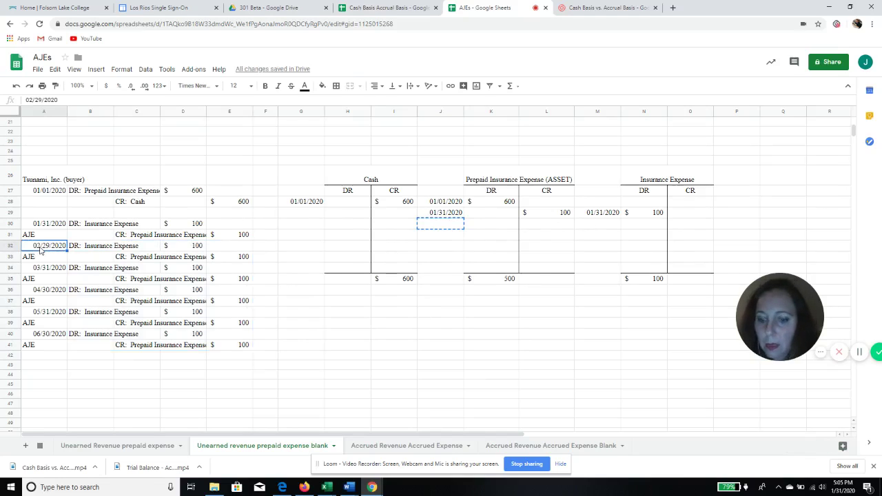
click(420, 224)
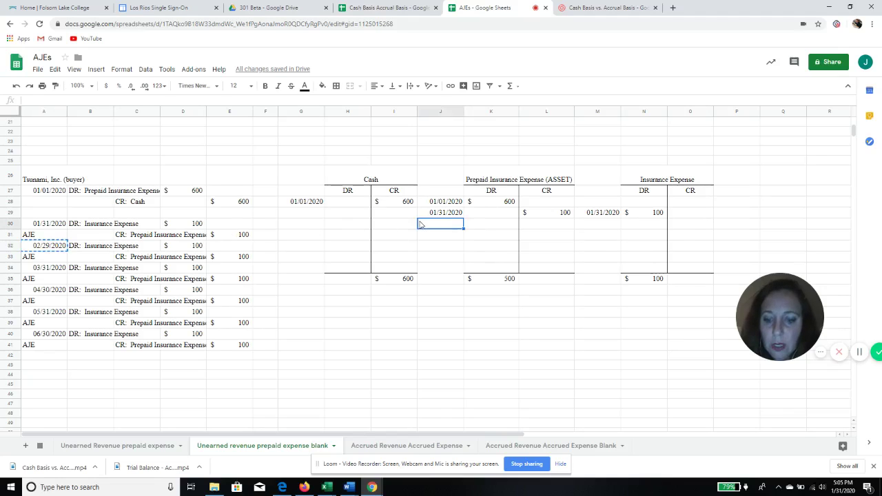
key(ctrl+v)
click(560, 225)
click(607, 228)
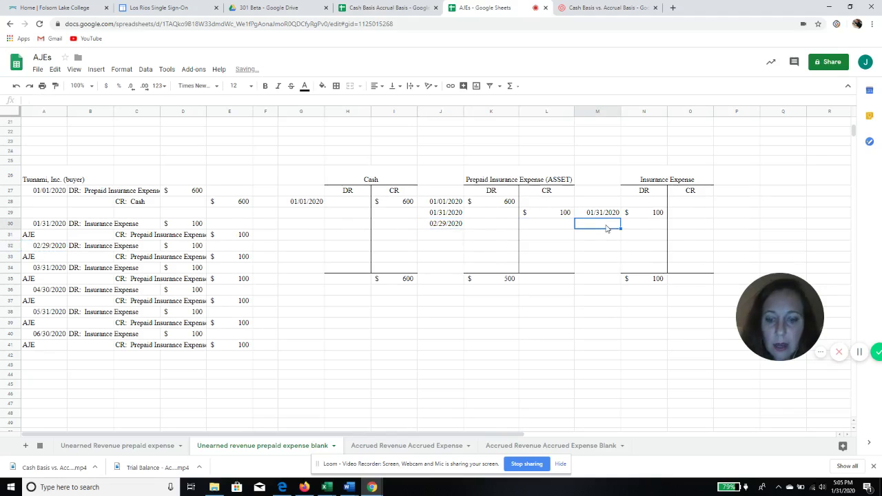
key(ctrl+v)
Step: Copy the 03/31/2020 date from A34 beside the Prepaid Insurance Expense and Insurance Expense T-accounts in J31 and M31
click(42, 270)
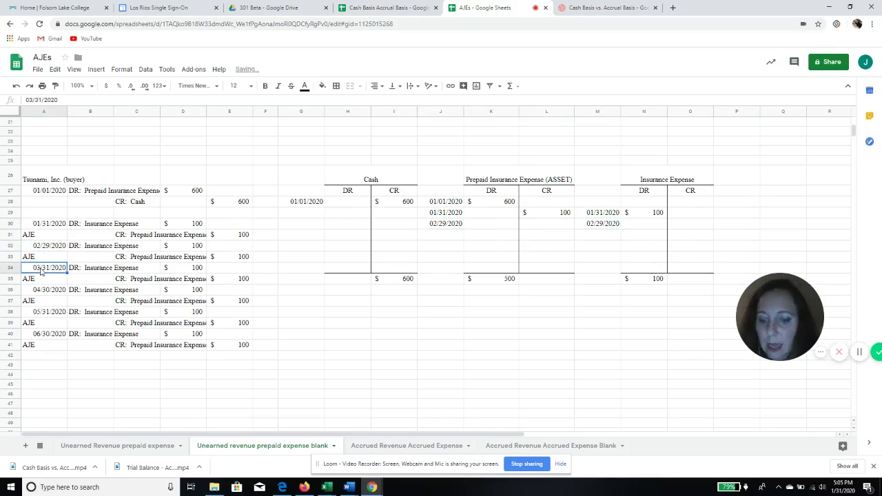
key(ctrl+c)
click(441, 235)
key(ctrl+v)
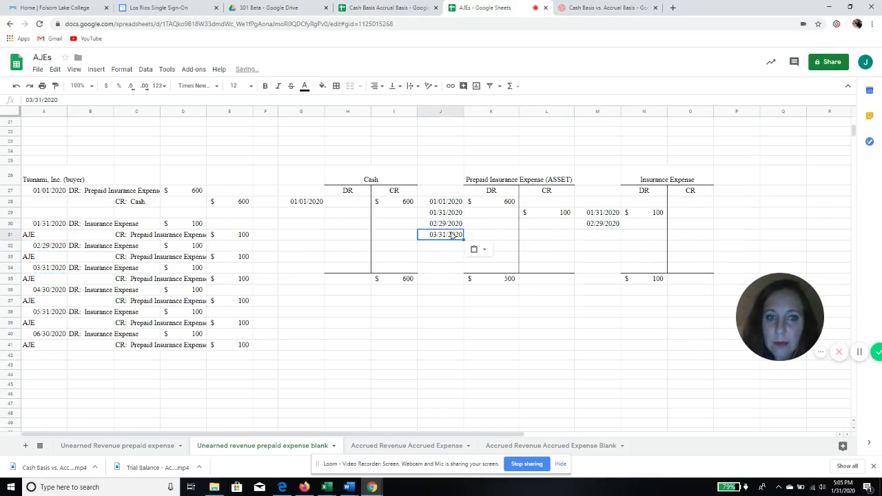
click(598, 234)
key(ctrl+v)
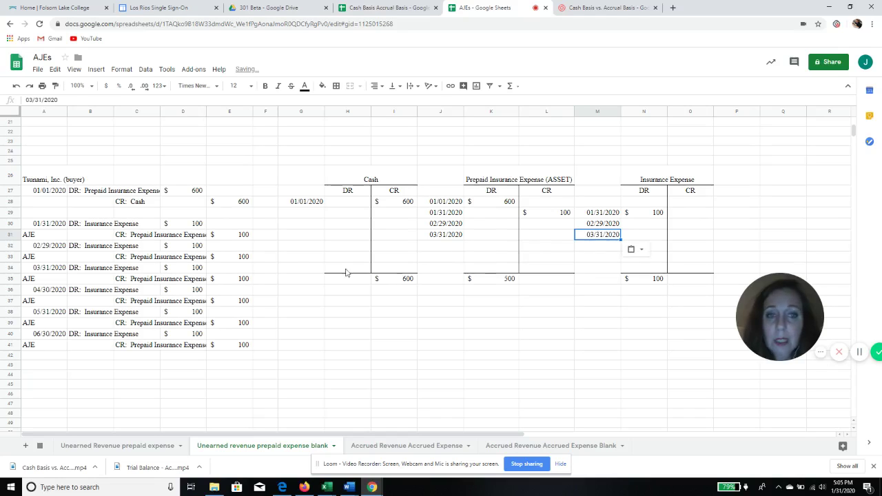
Step: Copy the 04/30/2020 date from A36 beside the Prepaid Insurance Expense and Insurance Expense T-accounts in J32 and M32
click(36, 290)
key(ctrl+c)
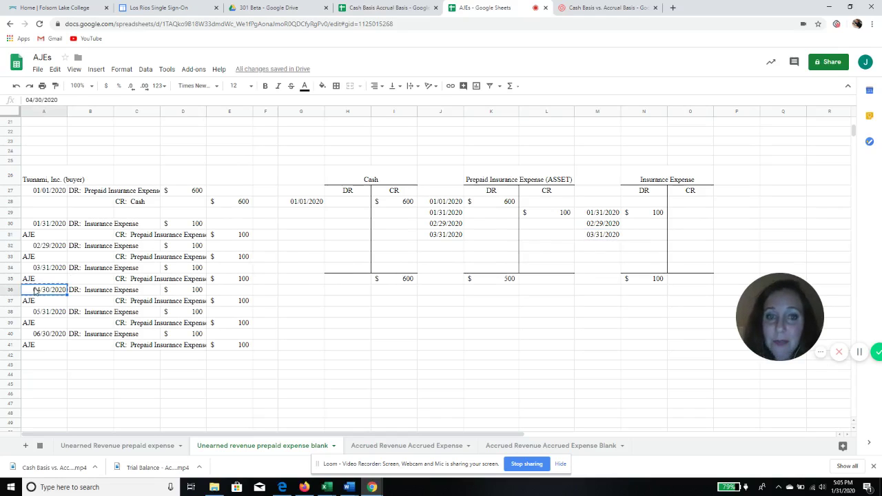
click(433, 247)
key(ctrl+v)
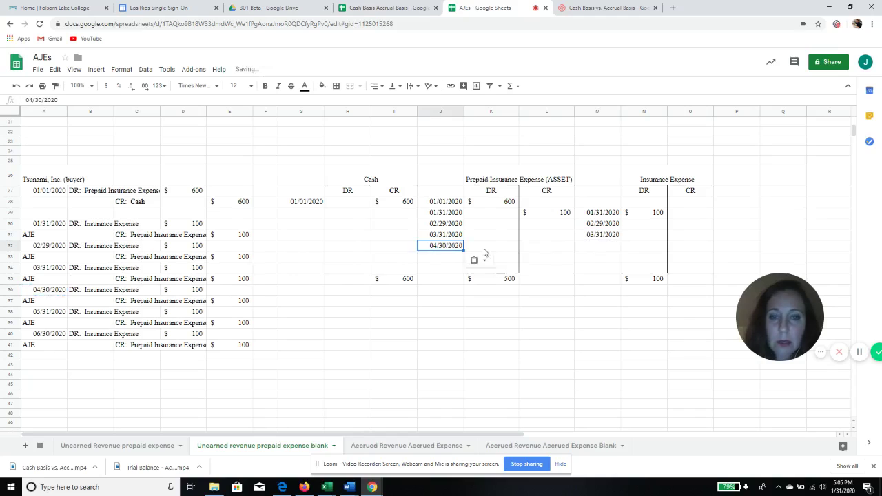
click(606, 246)
key(ctrl+v)
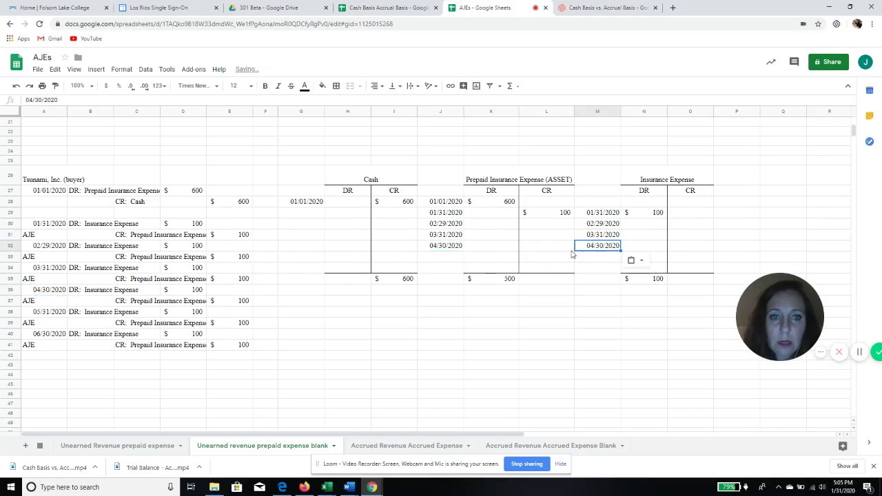
Step: Copy the 05/31/2020 date from A38 beside the Prepaid Insurance Expense and Insurance Expense T-accounts in J33 and M33
click(41, 313)
key(ctrl+c)
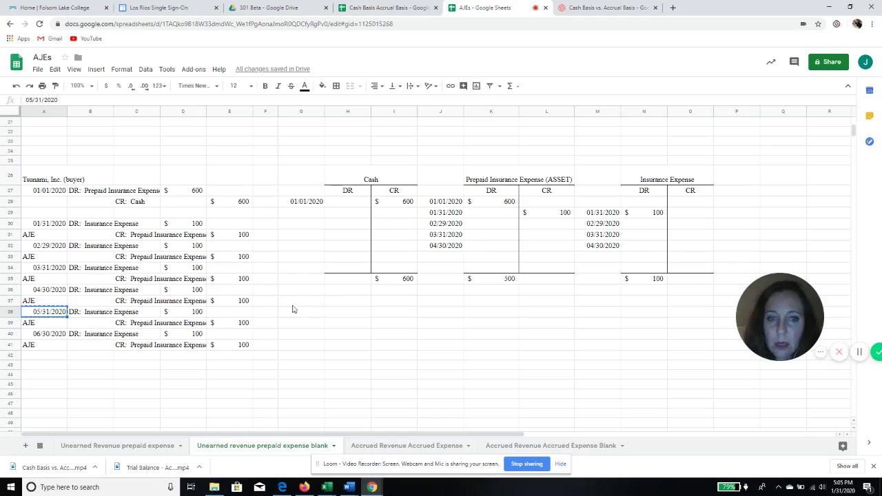
click(443, 257)
key(ctrl+v)
click(598, 257)
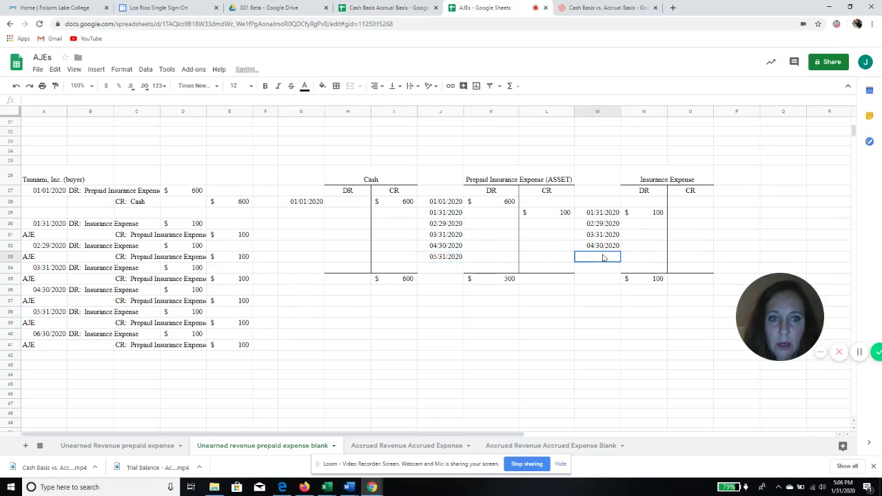
key(ctrl+v)
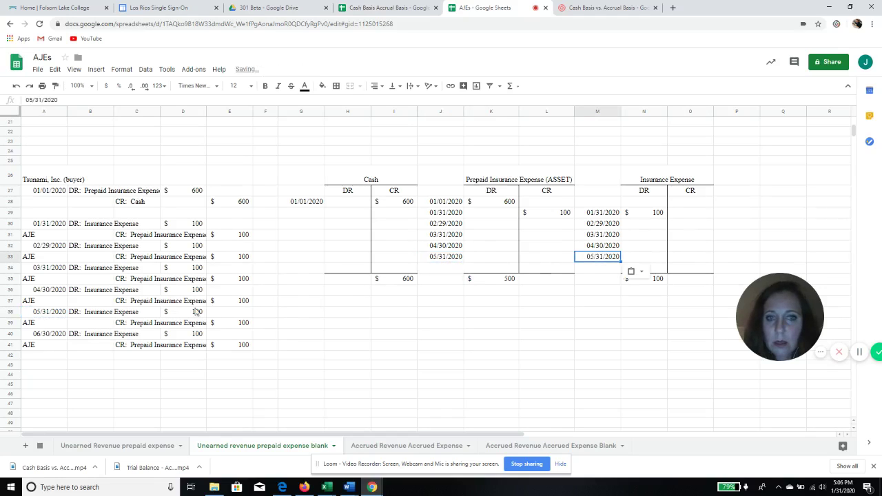
Step: Copy the 06/30/2020 date from A40 beside the Prepaid Insurance Expense and Insurance Expense T-accounts in J34 and M34
click(43, 334)
key(ctrl+c)
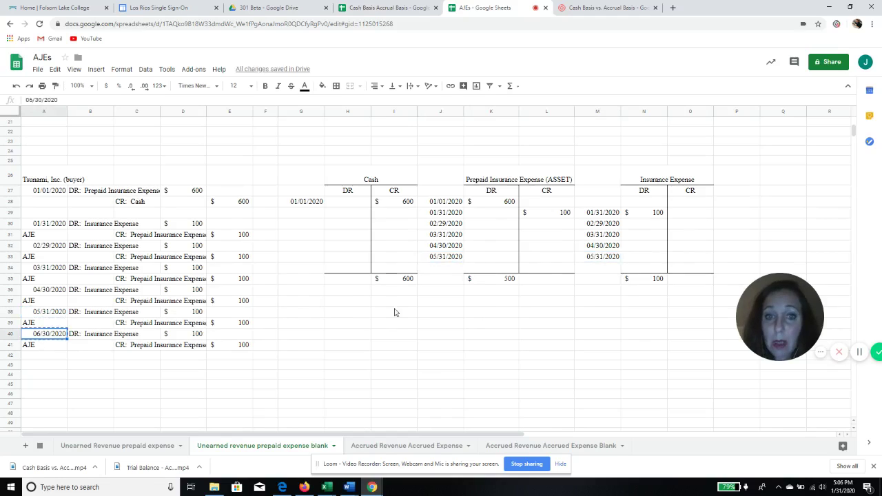
click(443, 270)
key(ctrl+v)
click(590, 269)
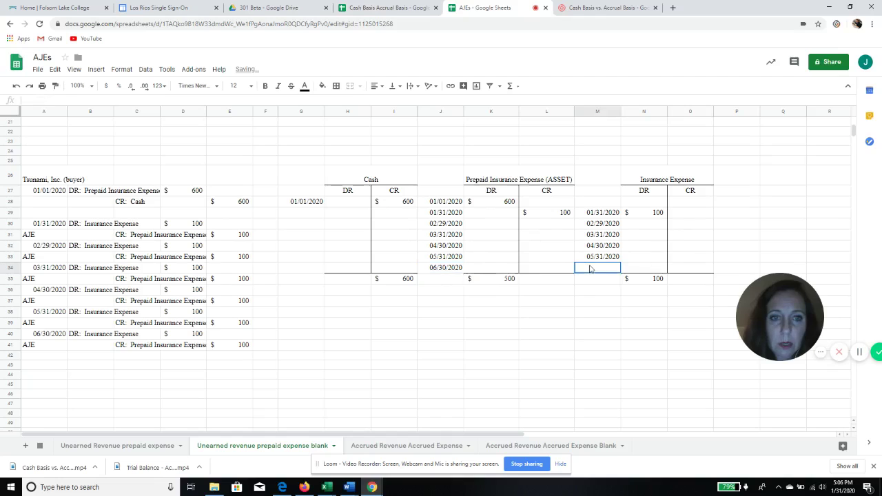
key(ctrl+v)
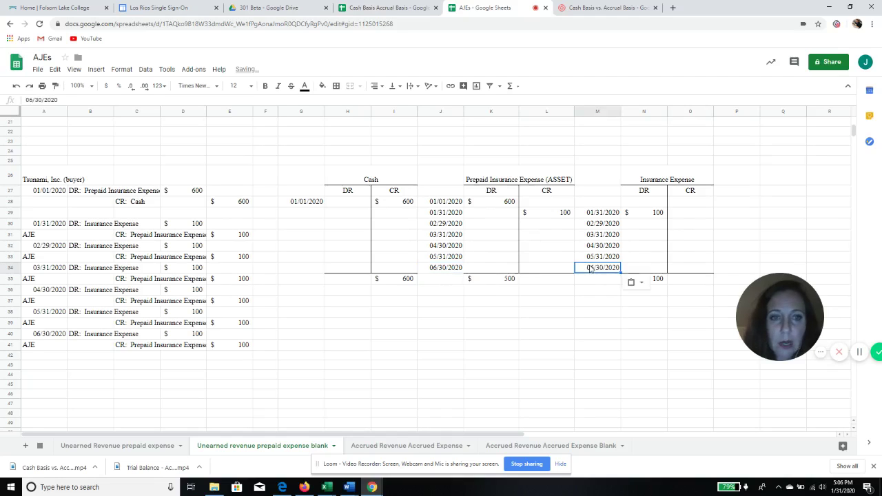
Step: Post the 02/29/2020 adjustment as a 100 credit to Prepaid Insurance Expense in L30 and a 100 debit to Insurance Expense in N30
click(558, 230)
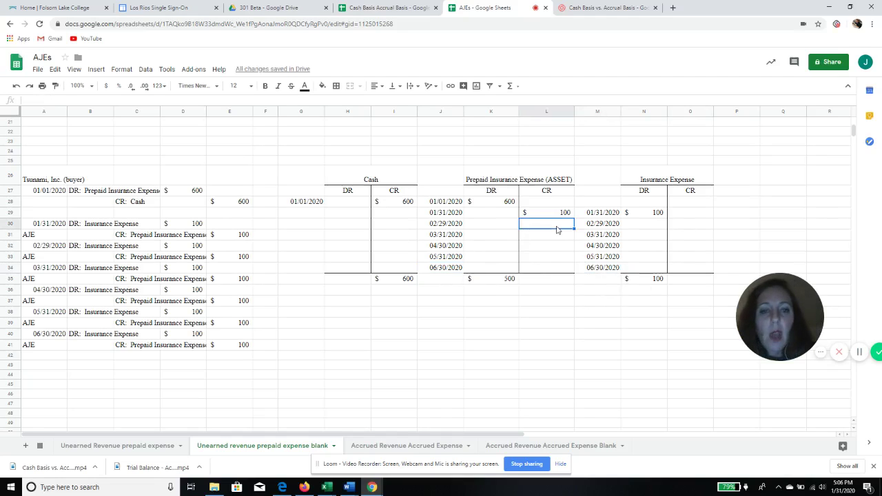
text(100)
key(Tab)
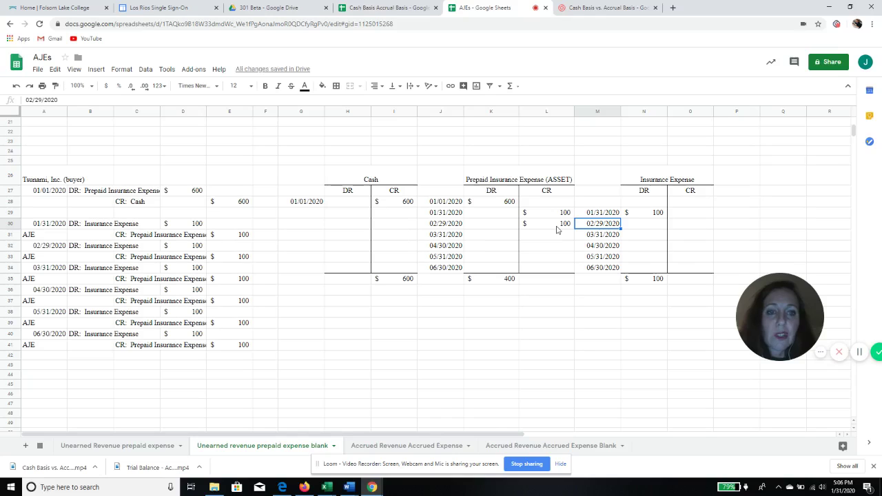
key(Tab)
key(Tab)
key(Left)
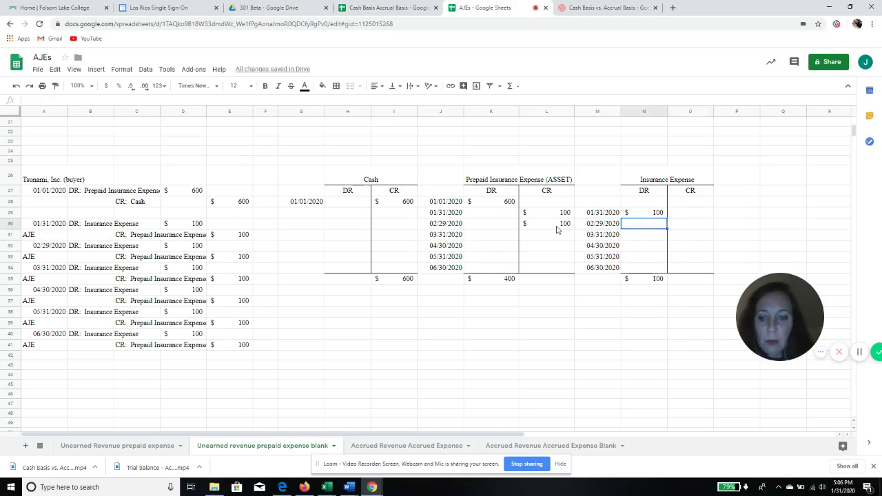
text(100)
key(Return)
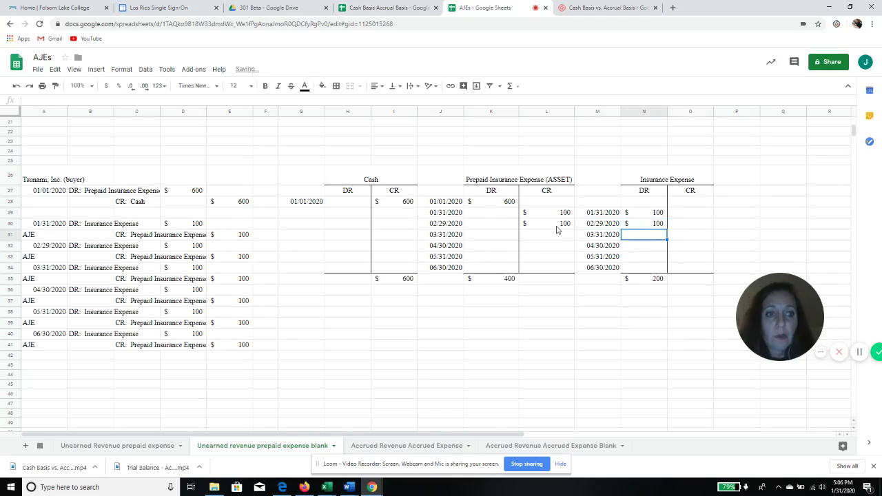
Step: Post the 03/31/2020 adjustment as a 100 credit to Prepaid Insurance Expense in L31 and a 100 debit to Insurance Expense in N31
click(556, 231)
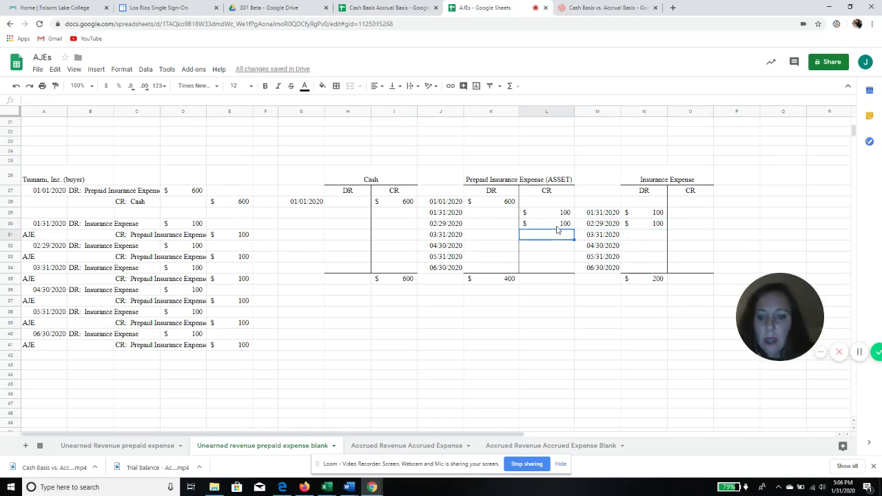
text(1)
key(Tab)
key(Tab)
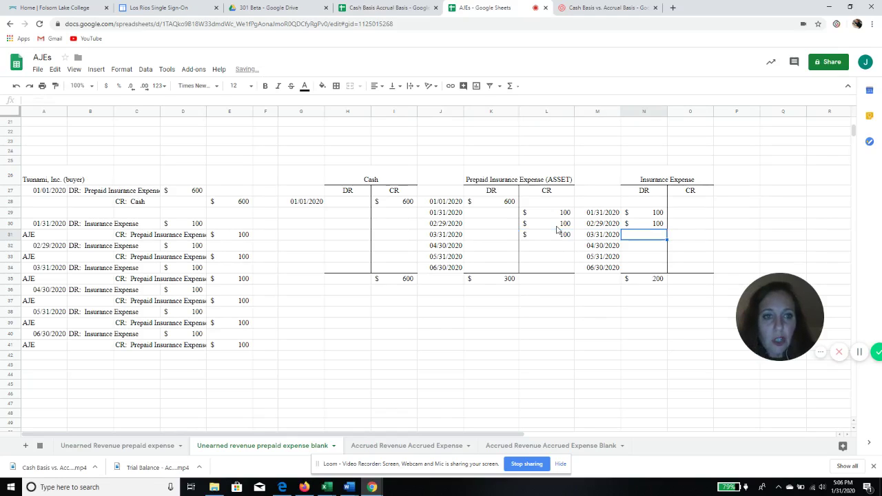
text(100)
key(Return)
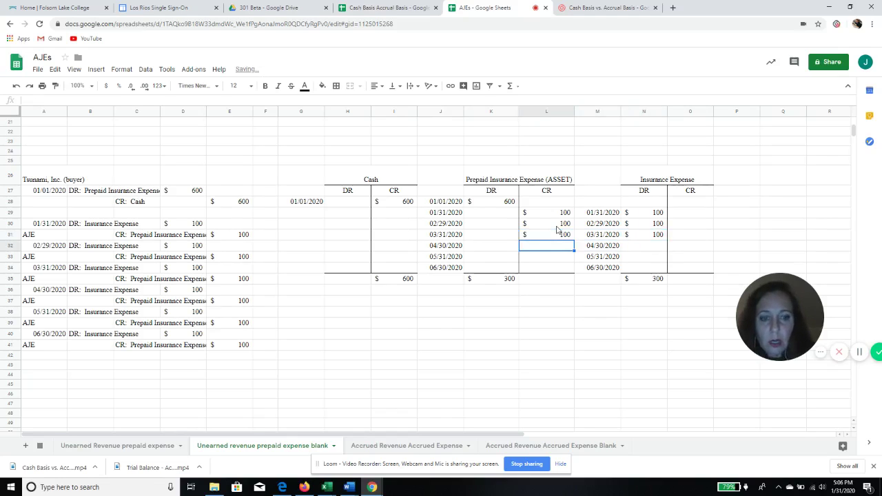
Step: Post the 04/30/2020 adjustment as a 100 credit to Prepaid Insurance Expense in L32 and a 100 debit to Insurance Expense in N32
text(100)
key(Tab)
key(Tab)
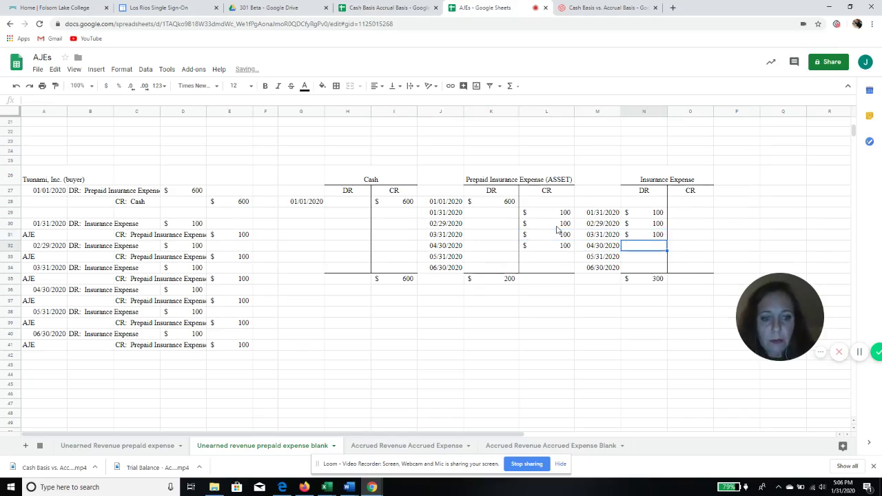
text(100)
key(Return)
Step: Post the 05/31/2020 adjustment as a 100 credit to Prepaid Insurance Expense in L33 and a 100 debit to Insurance Expense in N33
text(100)
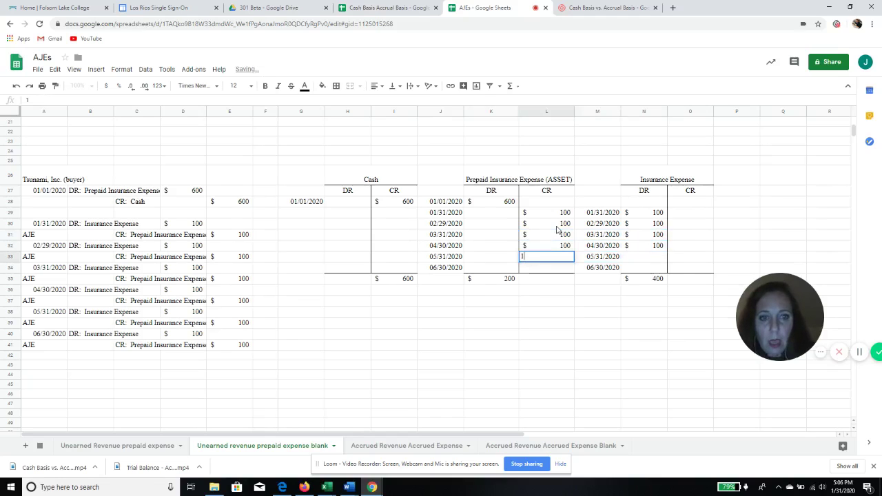
key(Tab)
key(Tab)
text(10)
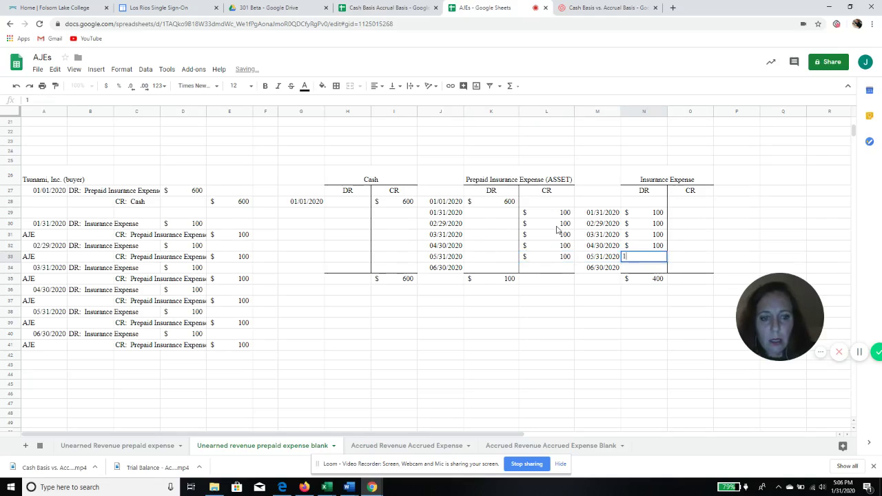
key(Return)
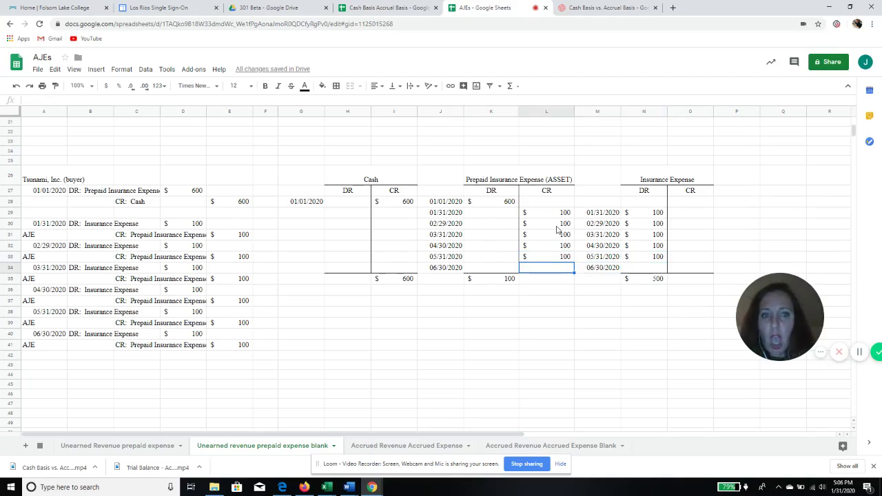
Step: Post the 06/30/2020 adjustment as a 100 credit to Prepaid Insurance Expense in L34 and a 100 debit to Insurance Expense in N34
text(100)
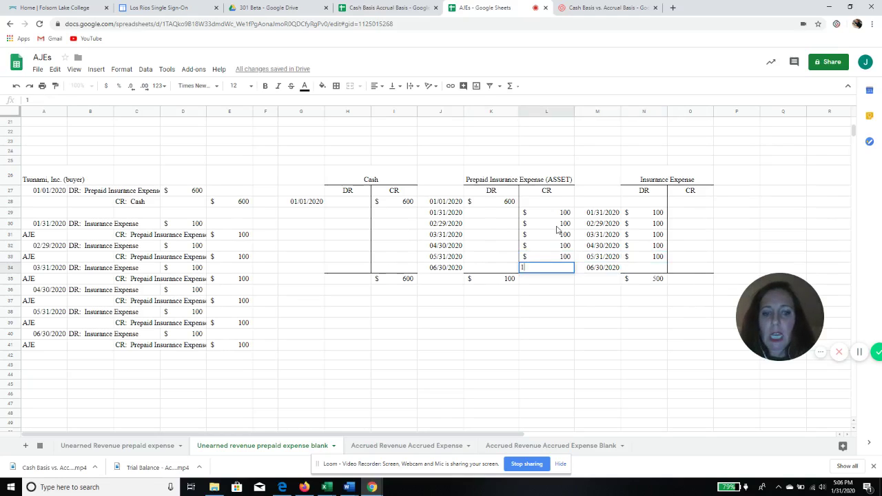
key(Tab)
key(Tab)
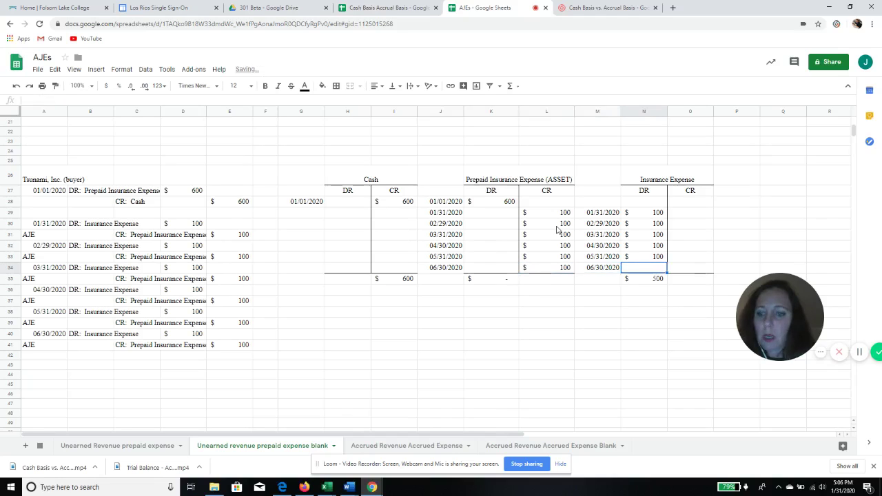
text(100)
key(Return)
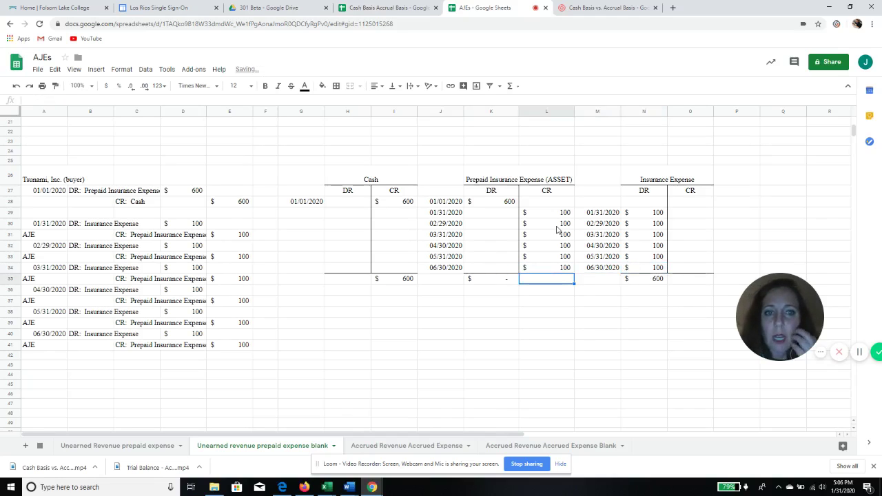
Step: Review the buyer's Cash and Insurance Expense balances and compare the seller's Unearned Revenue T-account with the buyer's Prepaid Insurance Expense T-account
click(588, 325)
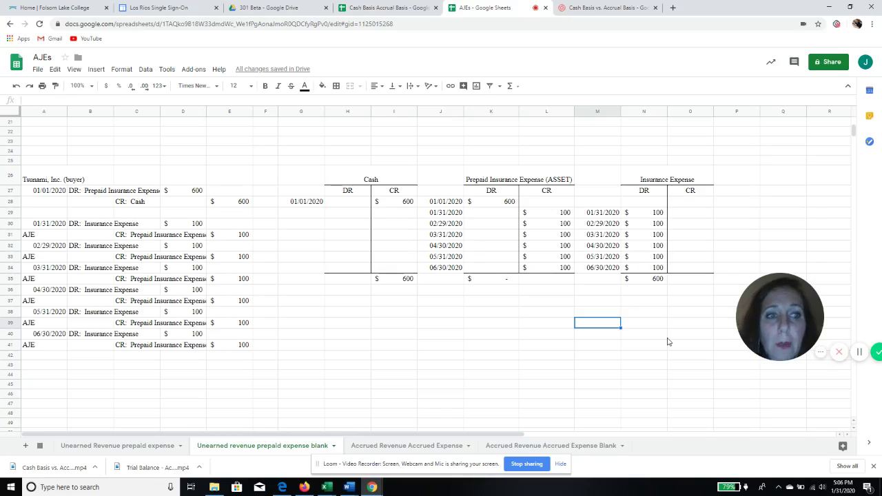
click(404, 280)
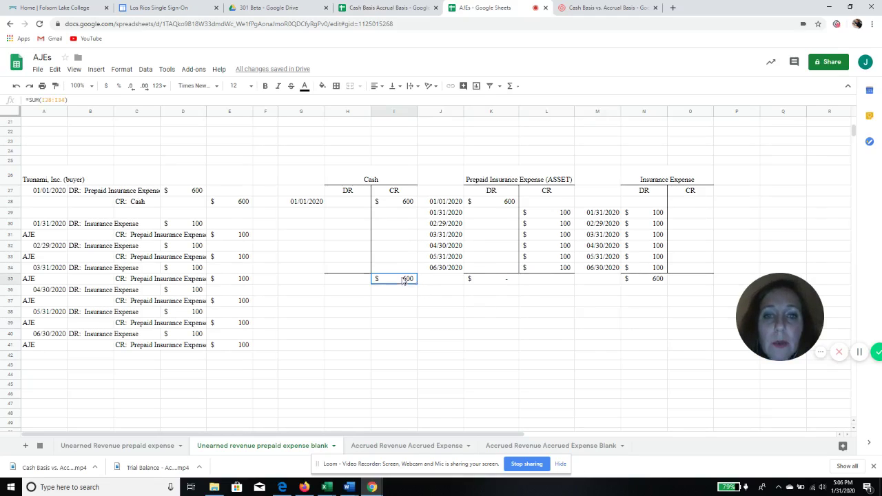
click(658, 280)
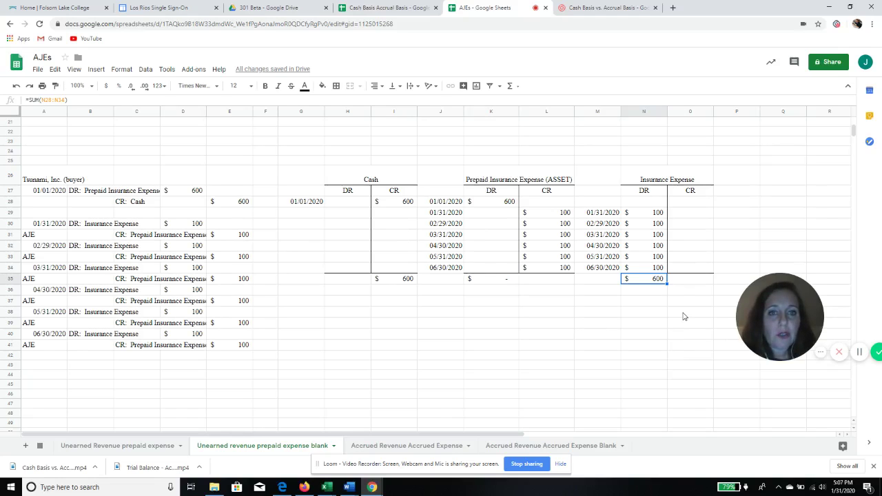
scroll(685, 315, up, 2)
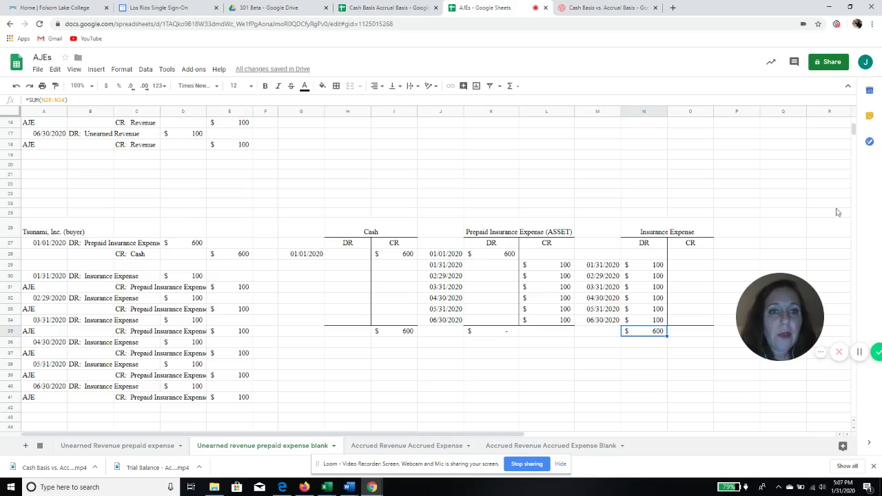
drag(855, 133, 854, 123)
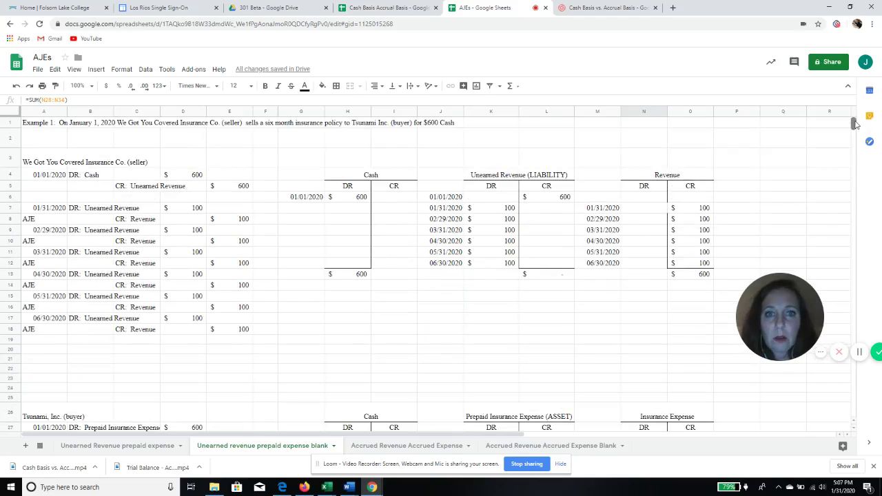
click(498, 176)
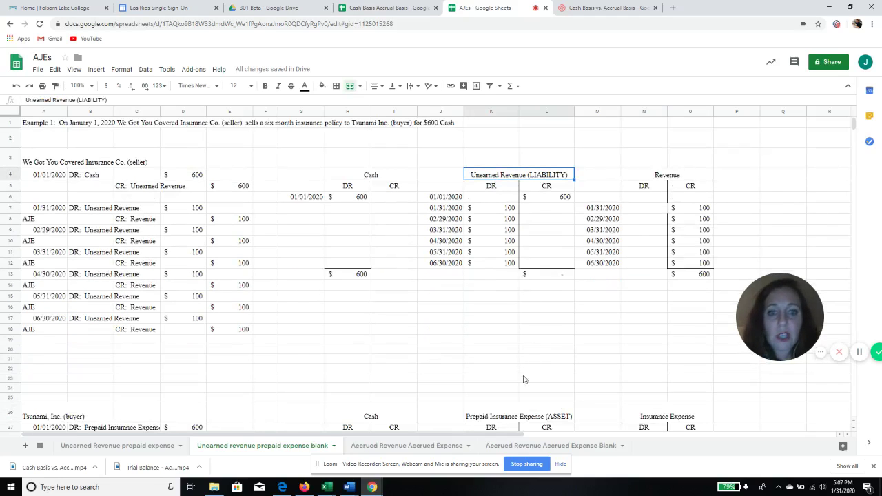
click(510, 416)
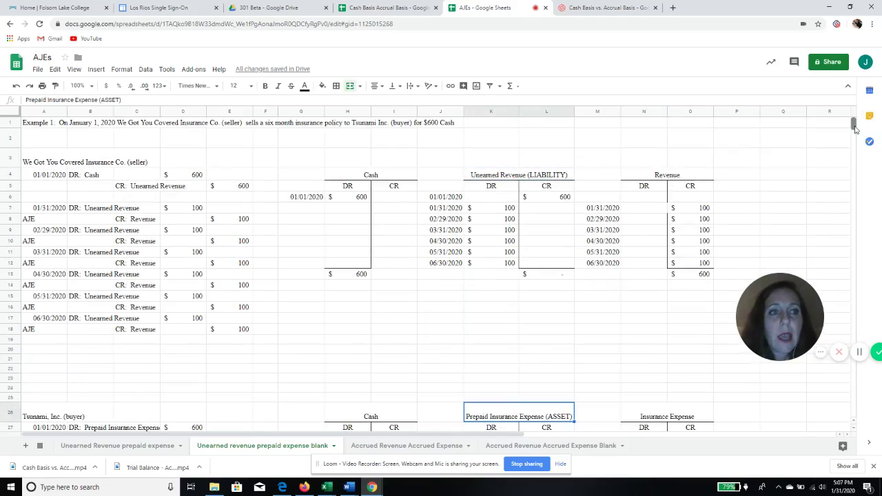
drag(854, 124, 854, 131)
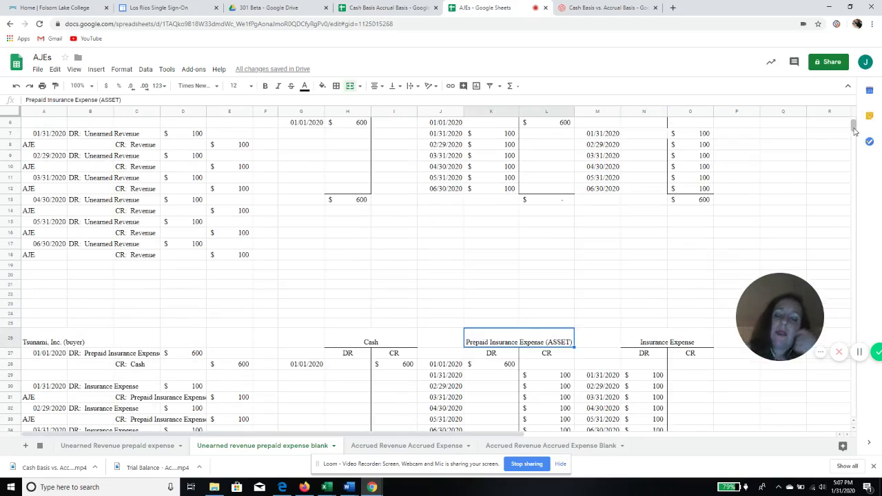